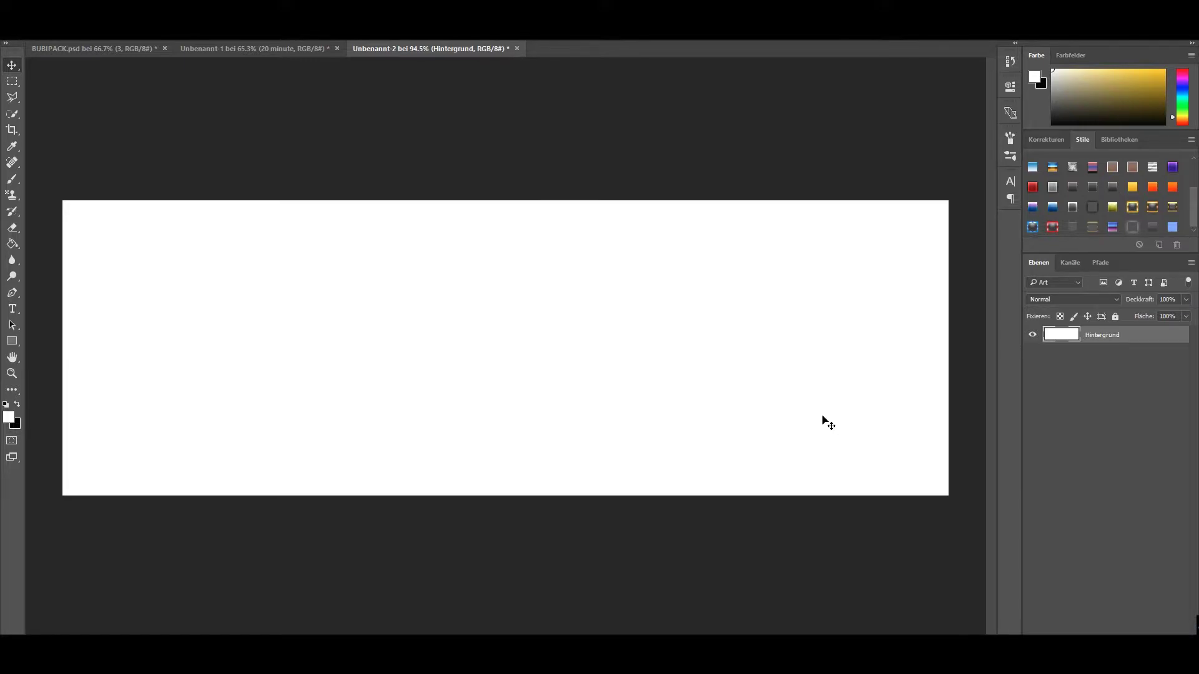
Switch to File Explorer showing the Mixo folder of New York street photos.
key(alt+Tab)
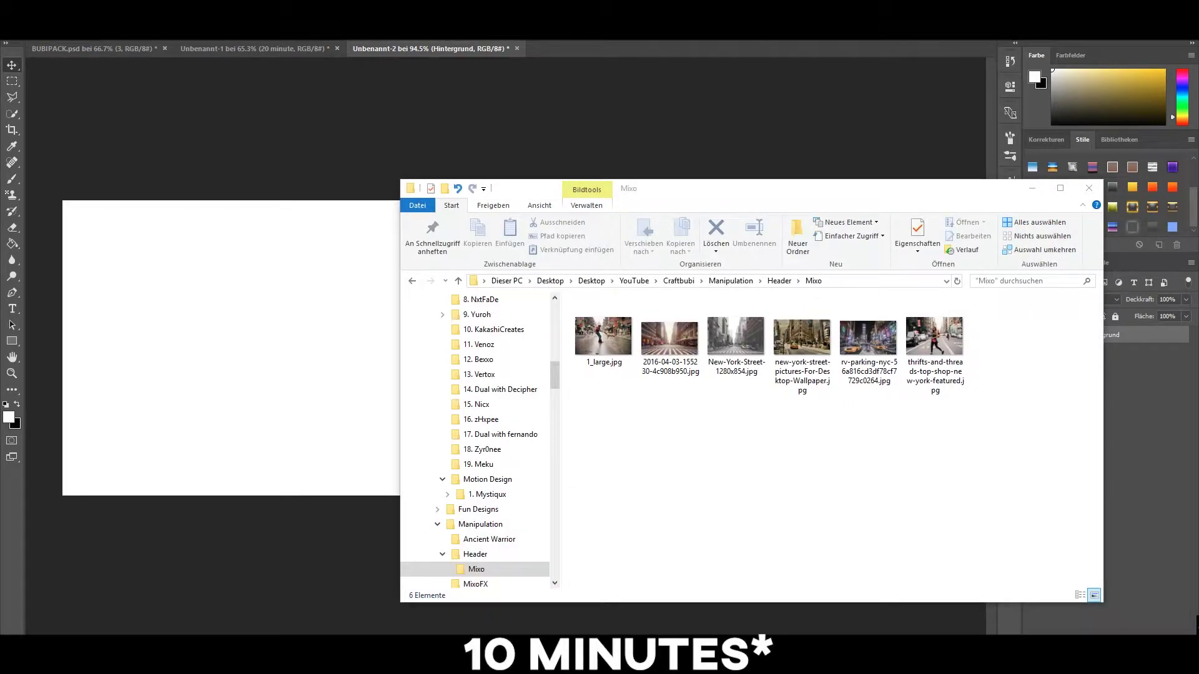
Place New-York-Street-1280x854.jpg, desaturate it to Saturation -100, and marquee a thin top strip.
drag(736, 337, 339, 351)
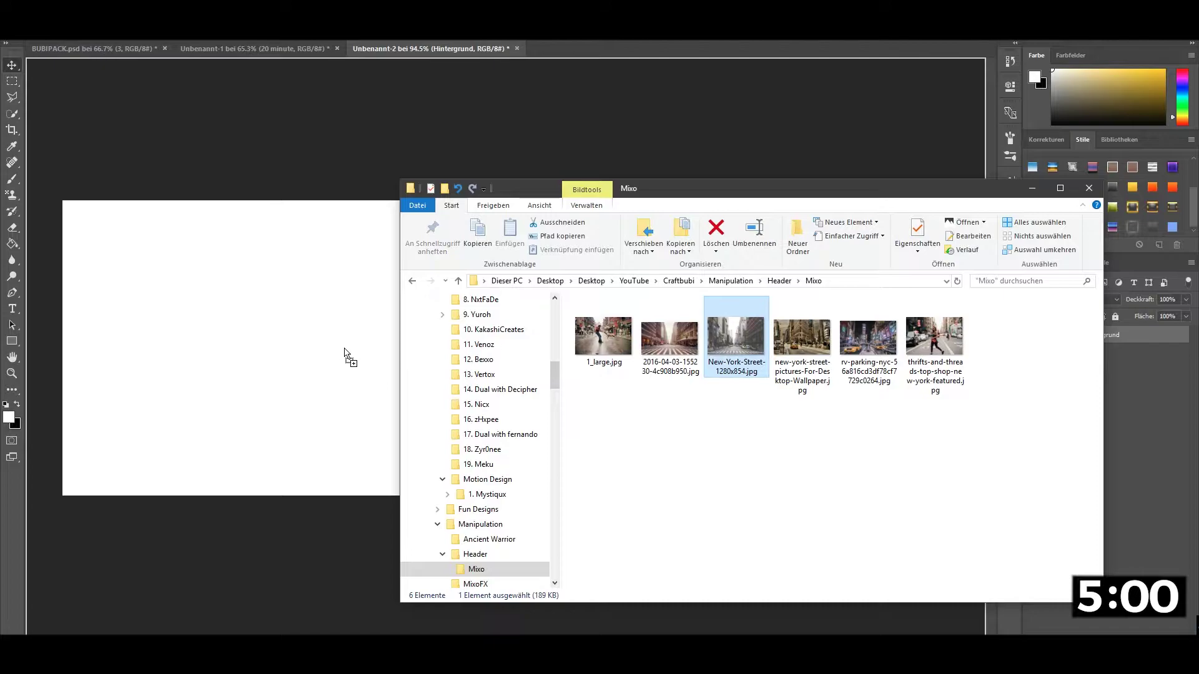
key(Return)
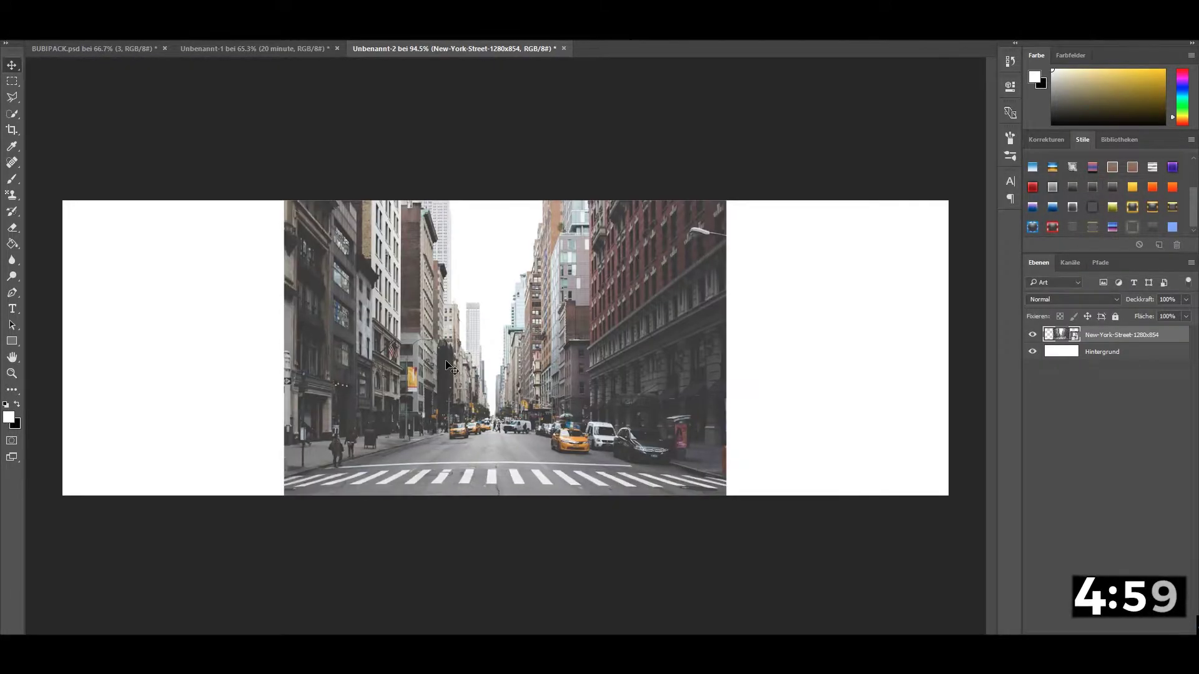
key(ctrl+u)
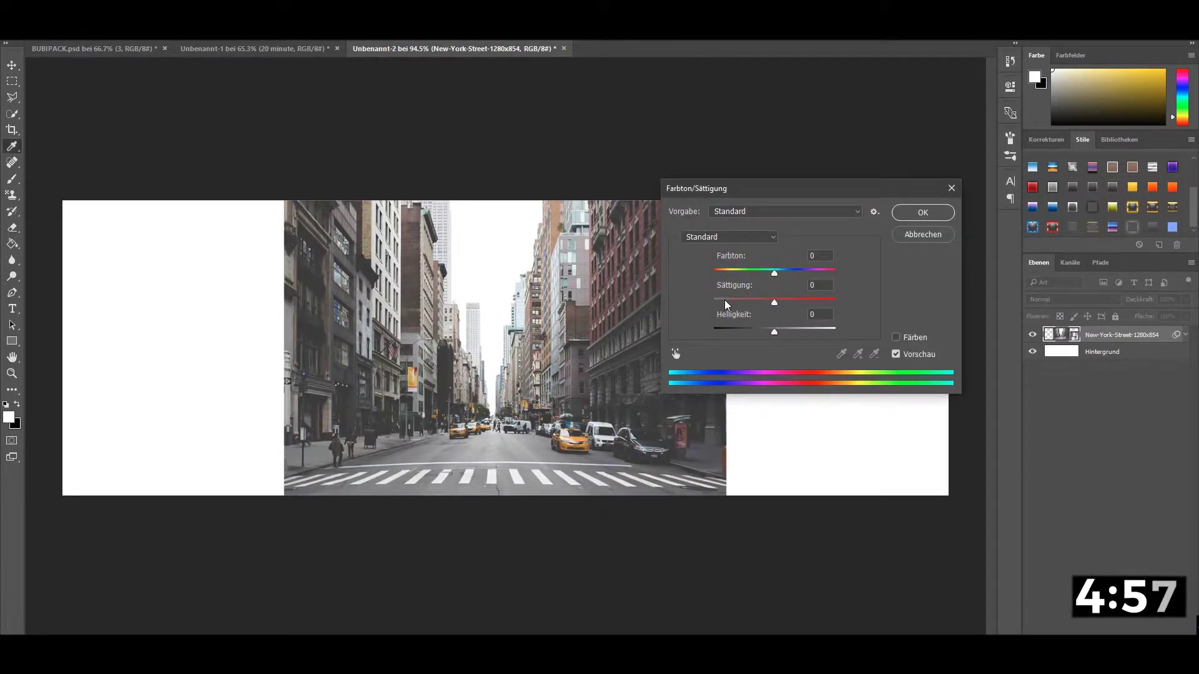
drag(724, 303, 674, 305)
click(923, 212)
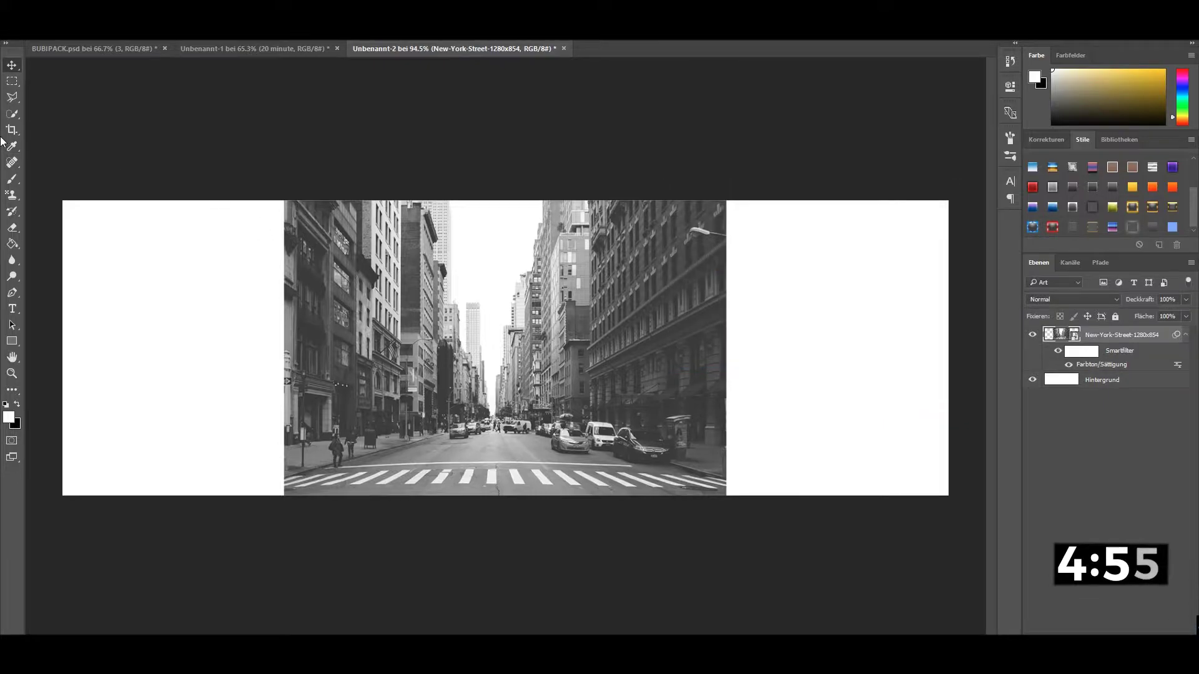
click(8, 85)
drag(254, 216, 748, 229)
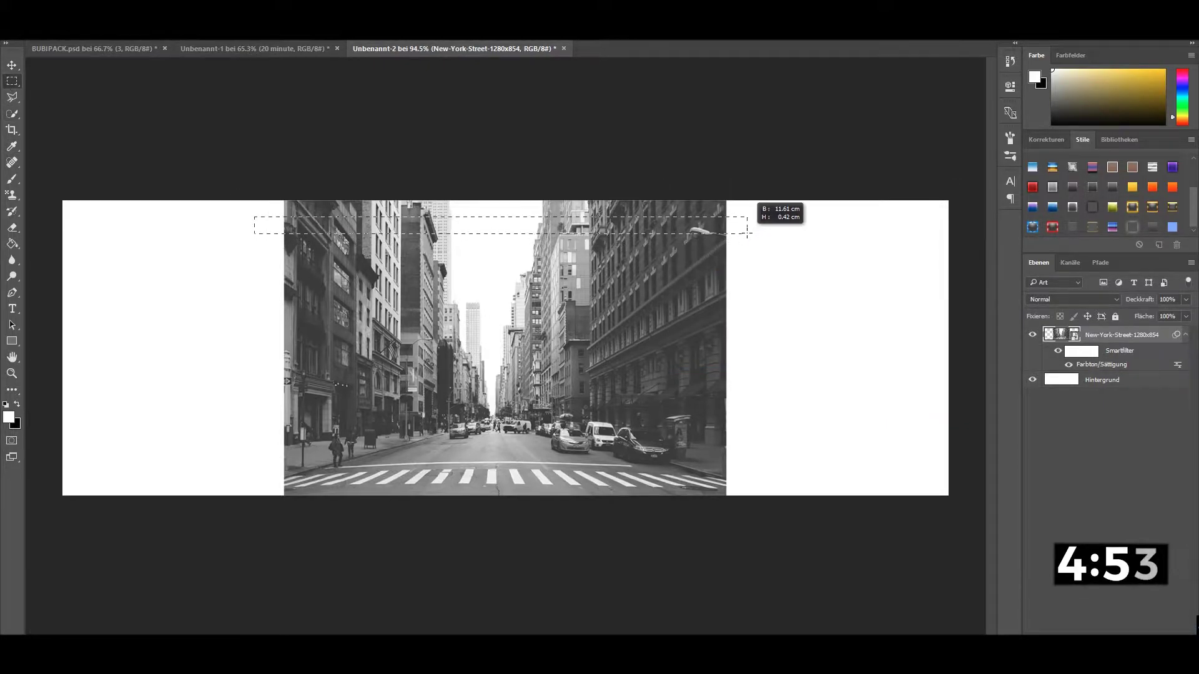
Fill the marked strip with white on a new layer and deselect it.
click(12, 244)
key(ctrl+shift+alt+n)
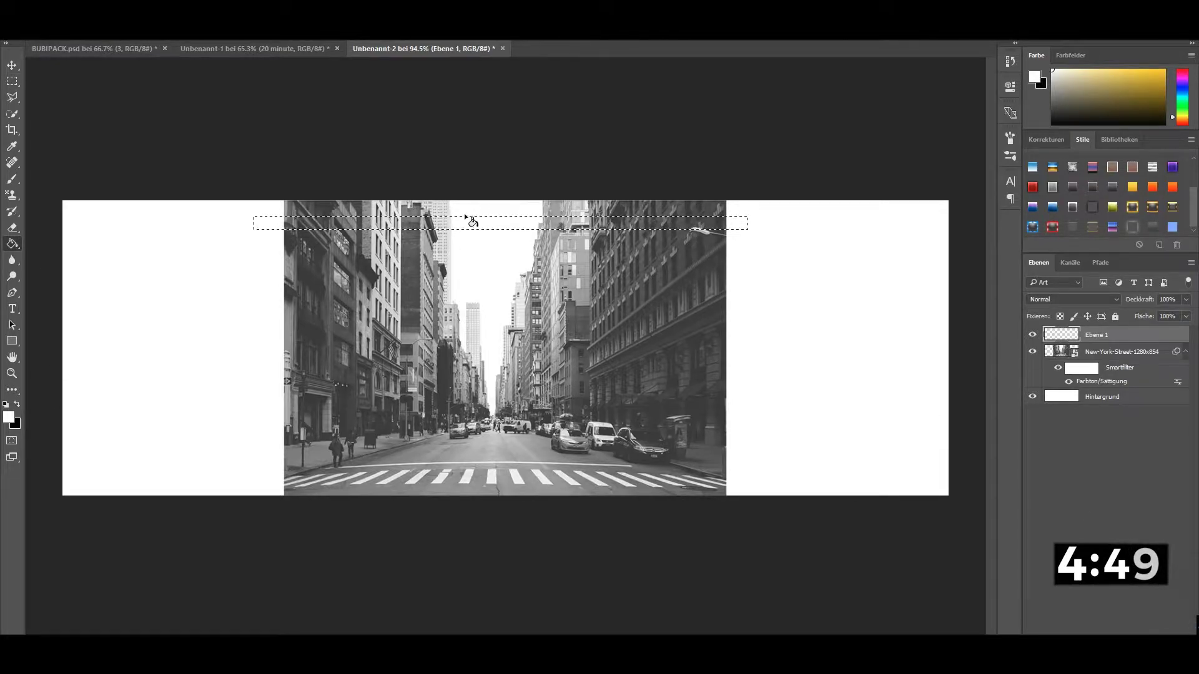
click(468, 222)
click(12, 81)
key(ctrl+d)
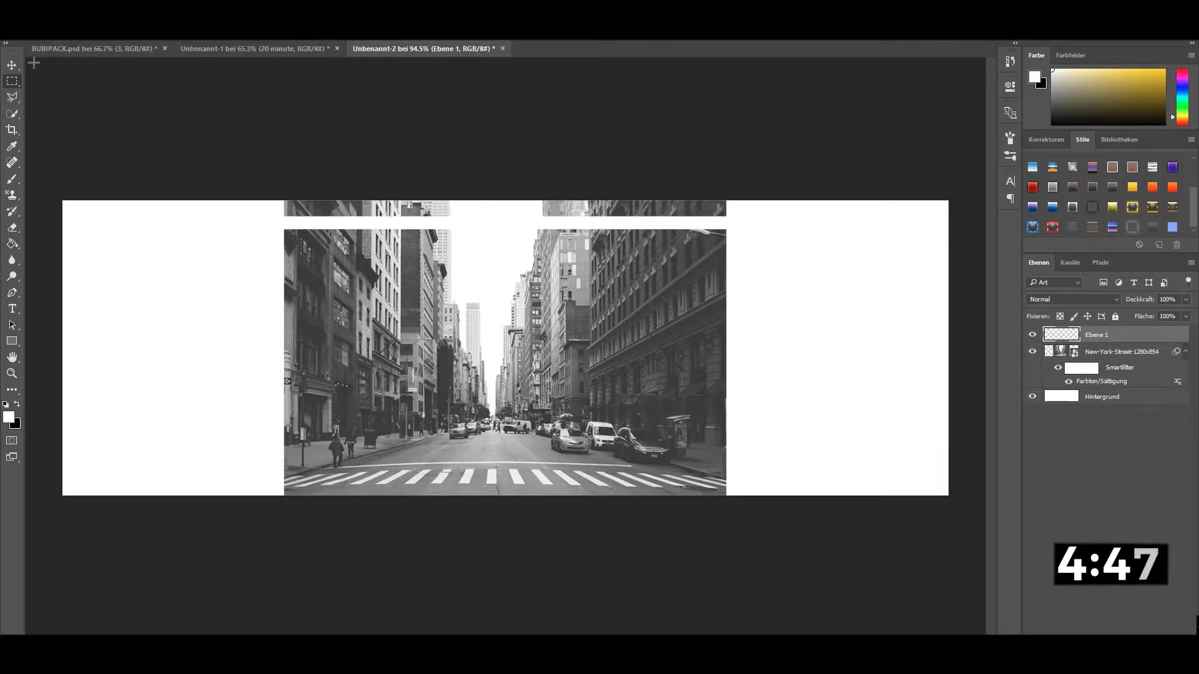
Duplicate the white stripe twice, nudging each copy lower for the second and third stripes.
click(11, 65)
key(ctrl+j)
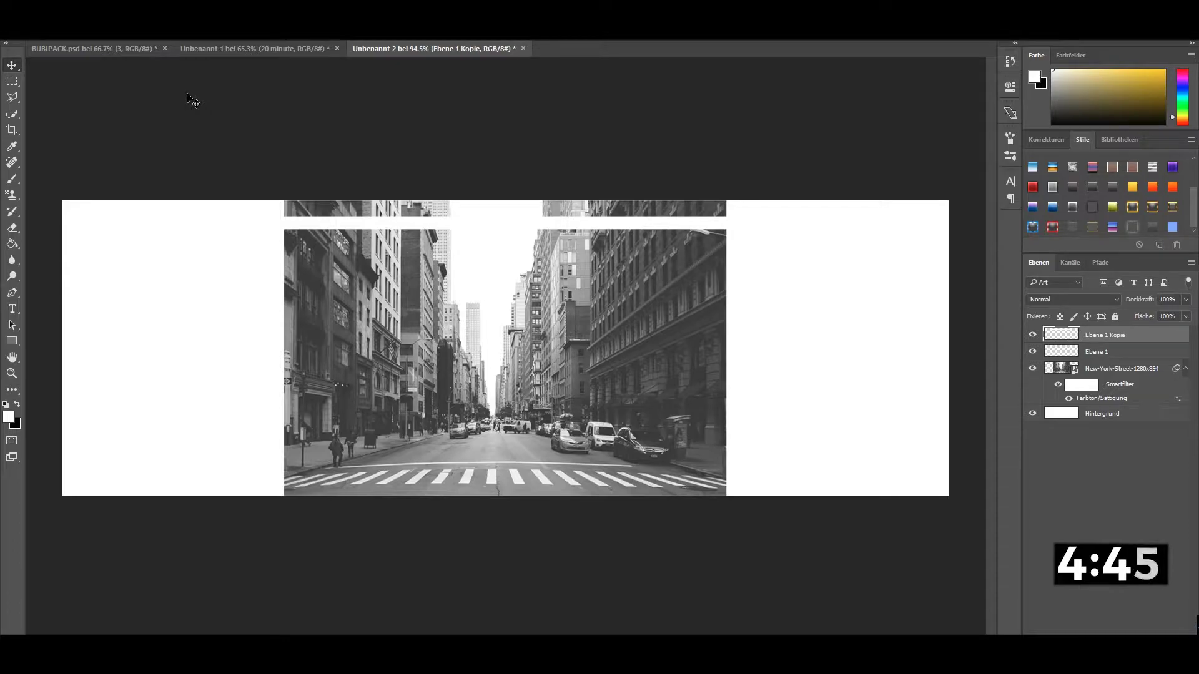
key(shift+Down)
key(shift+Down)
key(shift+Down)
key(shift+Down)
key(shift+Down)
key(shift+Down)
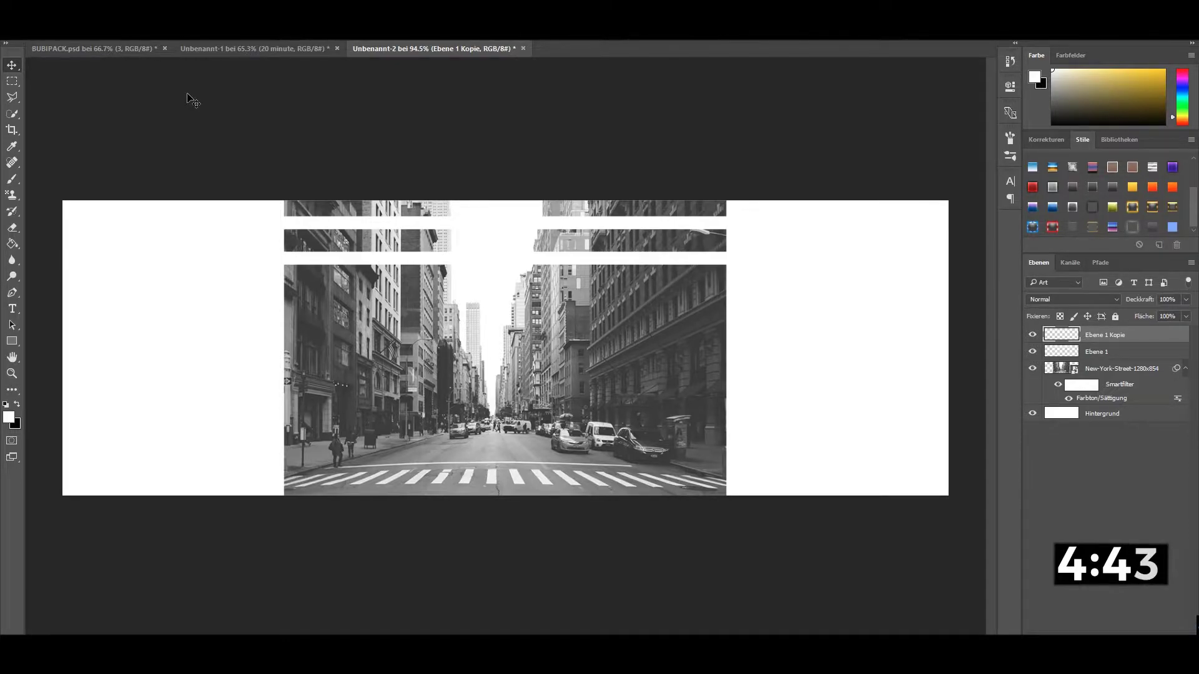
key(shift+Up)
key(Down)
key(Down)
key(ctrl+j)
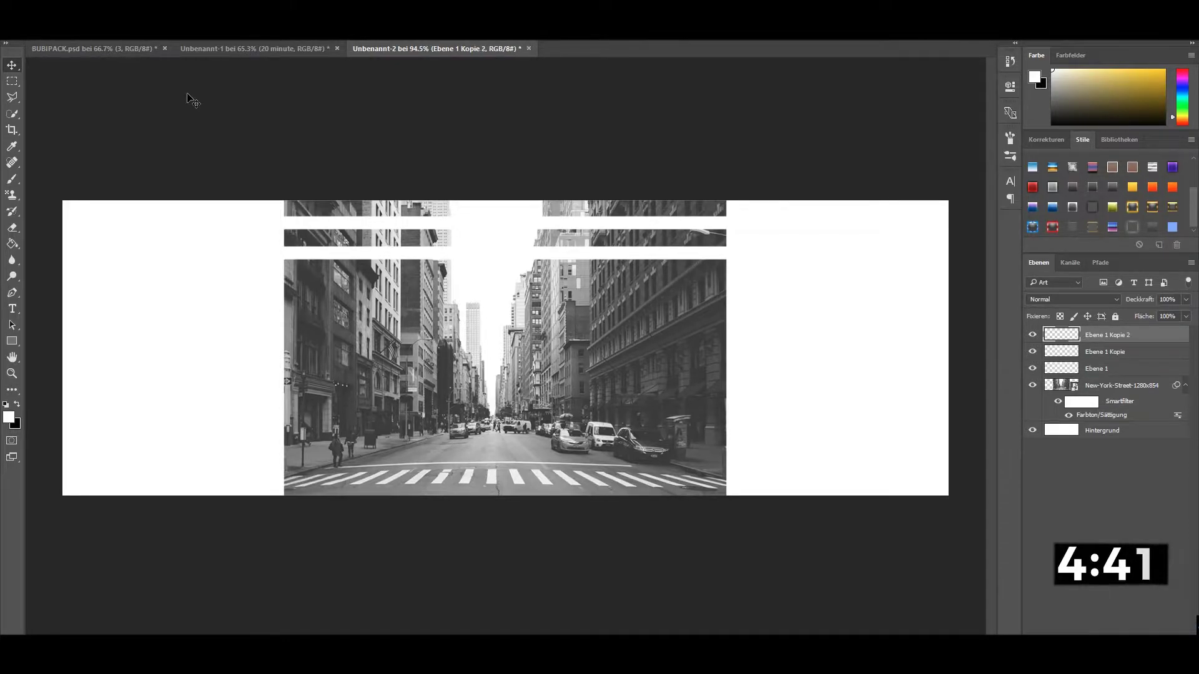
key(shift+Down)
key(shift+Down)
key(shift+Down)
key(shift+Down)
key(shift+Down)
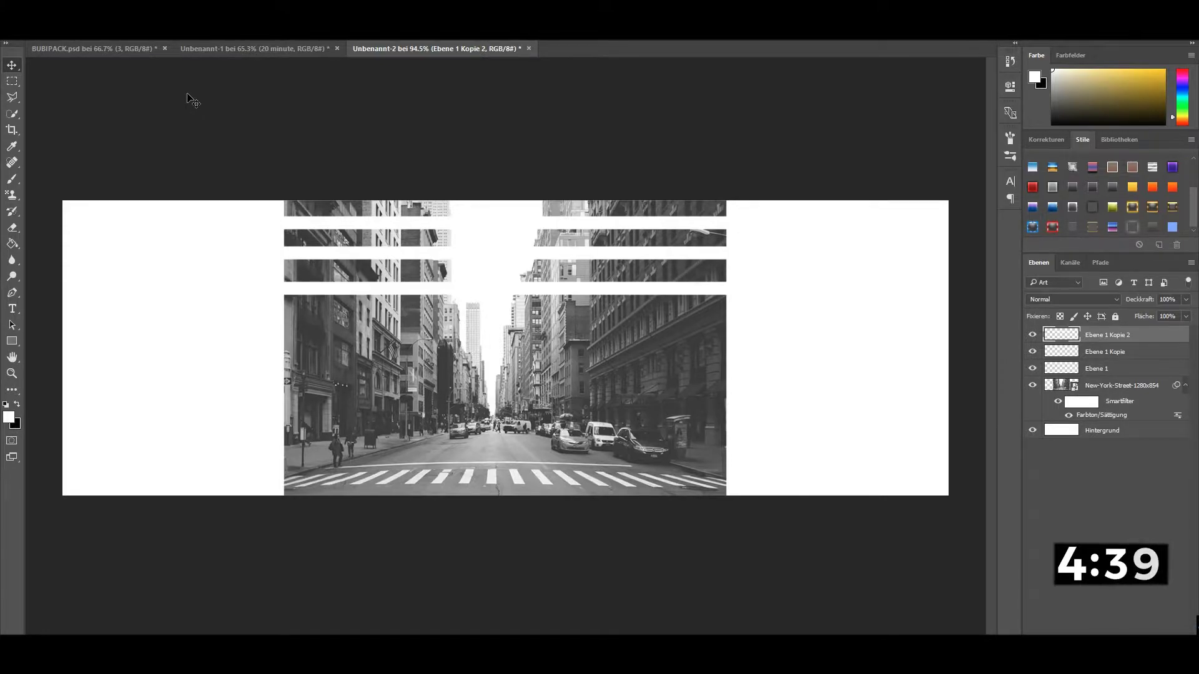
key(Up)
key(Up)
key(Up)
key(Up)
key(Up)
key(Up)
key(Up)
key(Up)
key(Up)
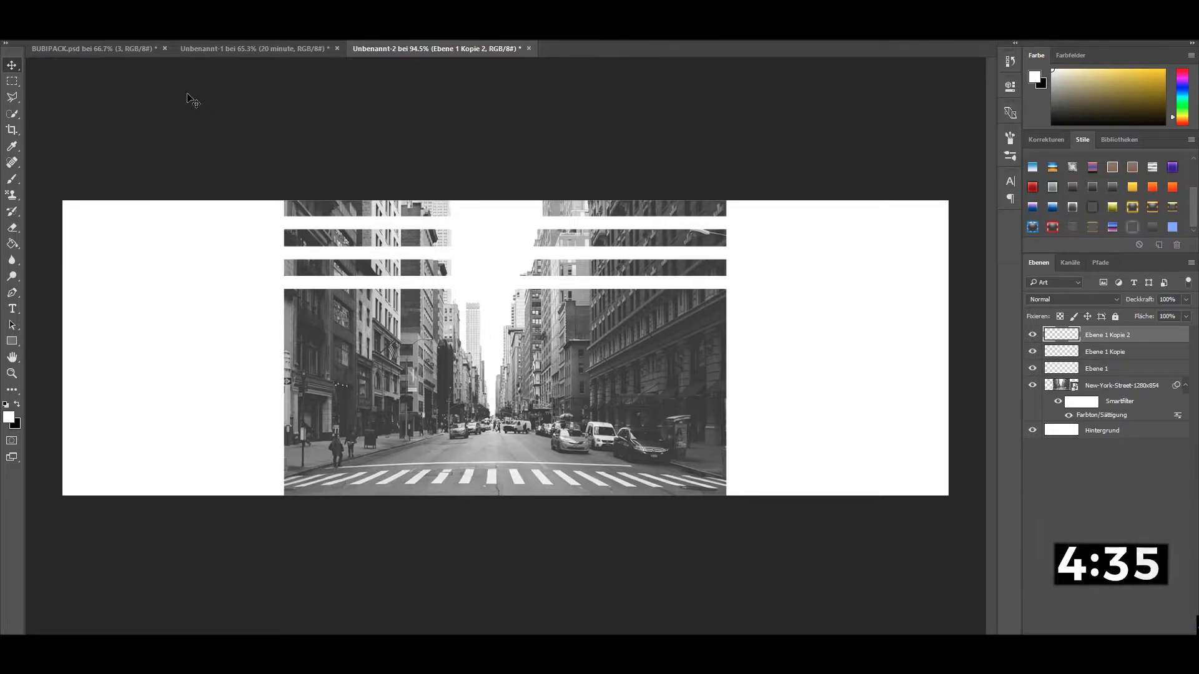
key(j)
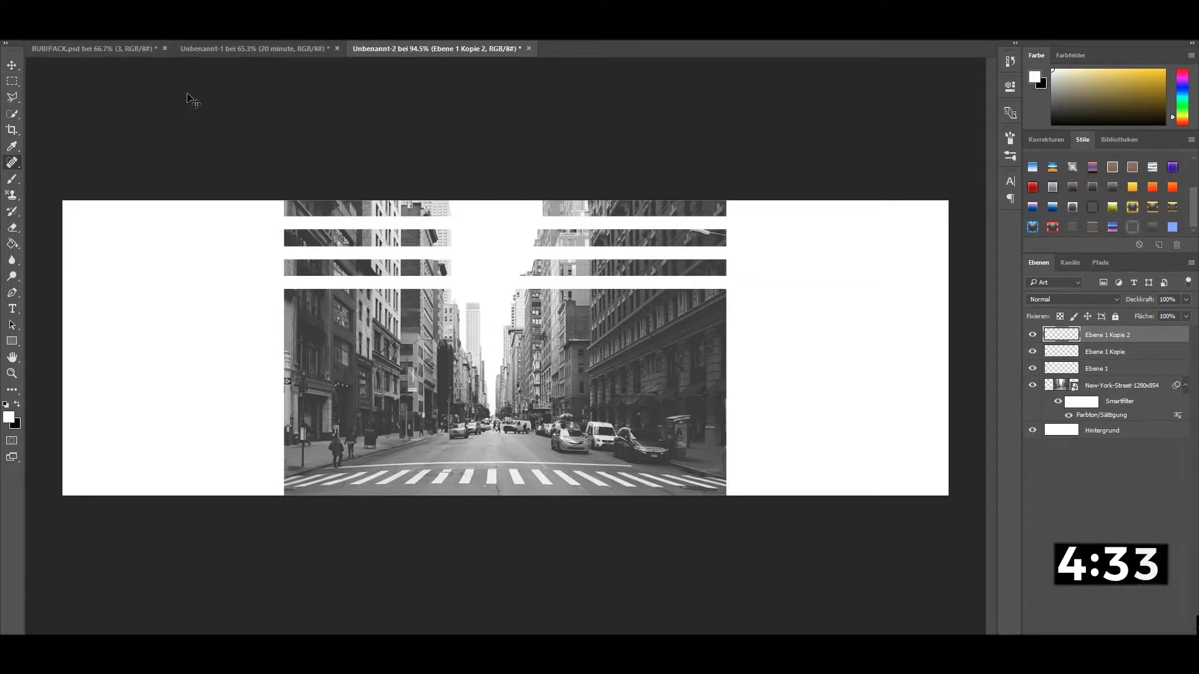
key(Down)
key(Down)
key(Down)
key(Down)
key(Down)
key(Down)
key(Up)
key(Up)
key(Up)
key(Up)
key(Up)
key(Up)
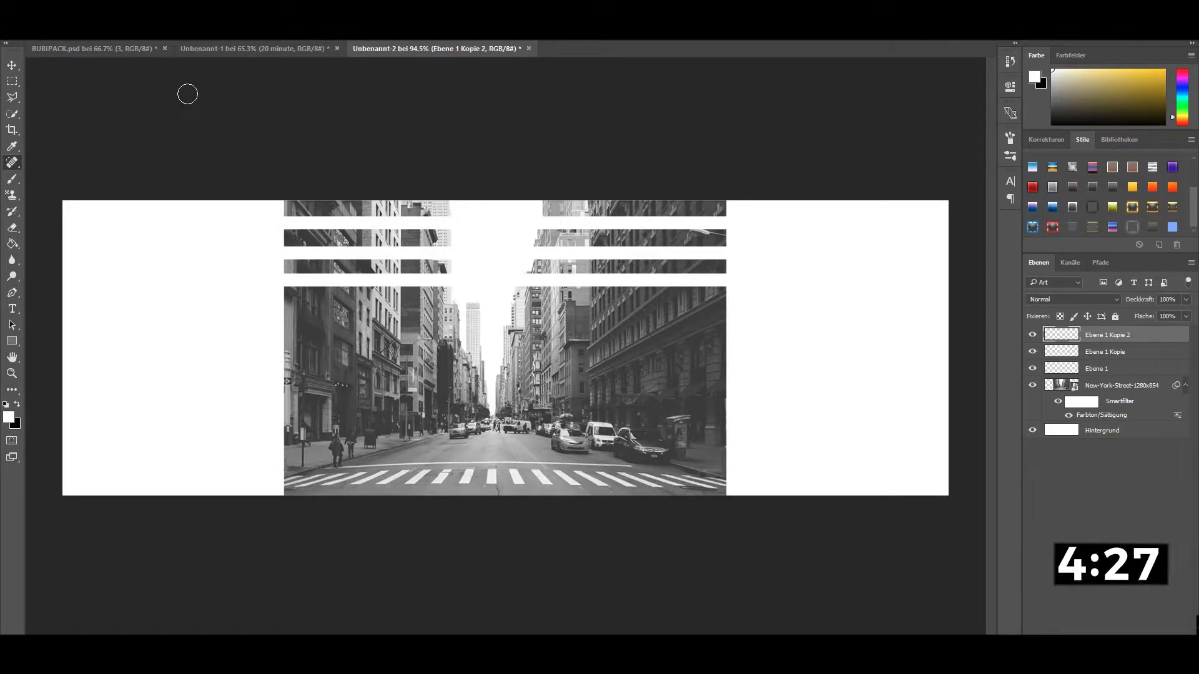
click(12, 66)
key(Down)
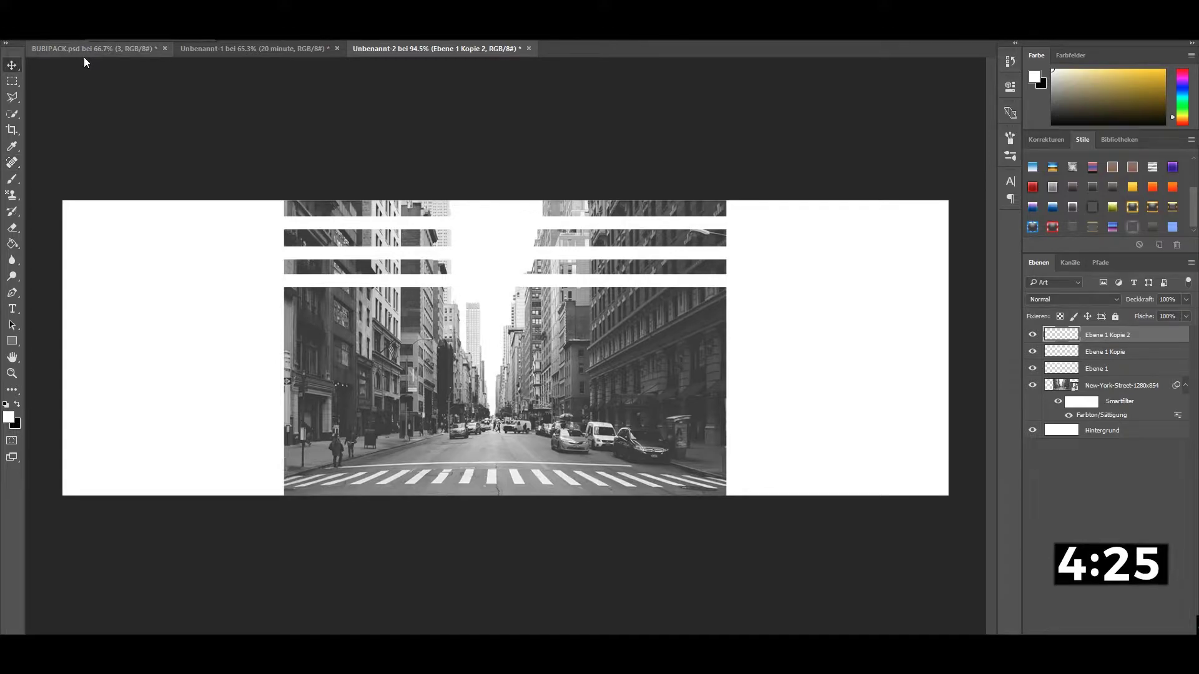
Add a fourth stripe copy further down and select all the stripe layers.
key(ctrl+j)
key(shift+Down)
key(shift+Down)
key(shift+Down)
key(shift+Down)
key(shift+Down)
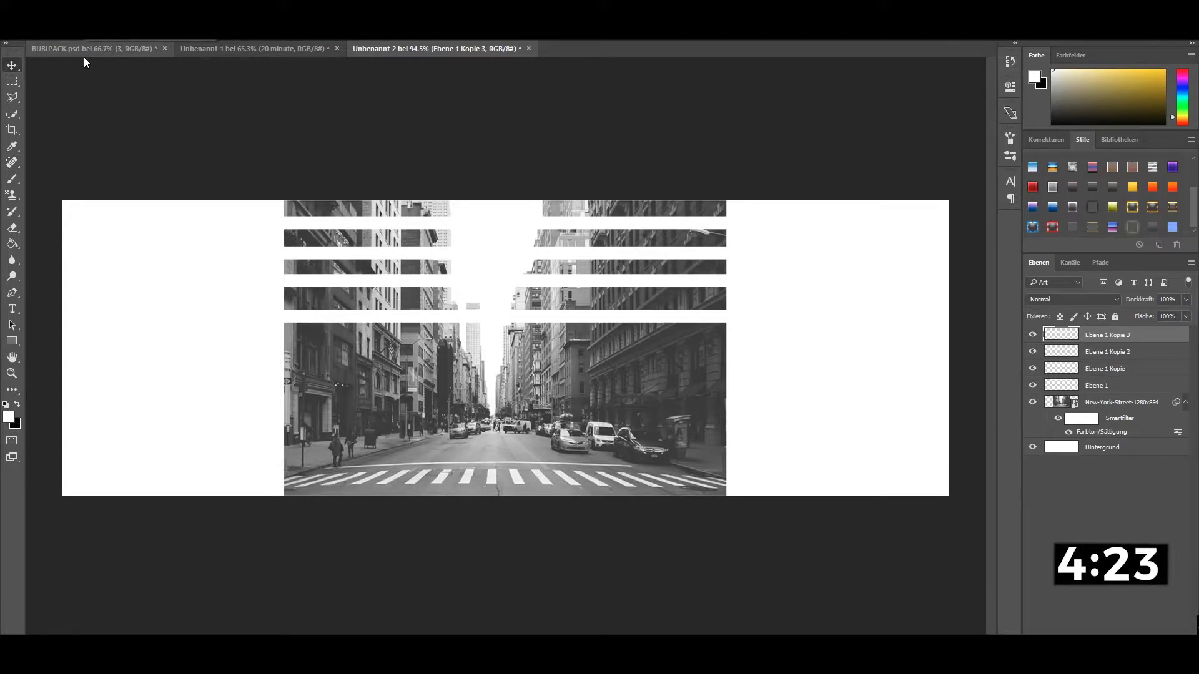
key(Up)
key(Up)
key(Up)
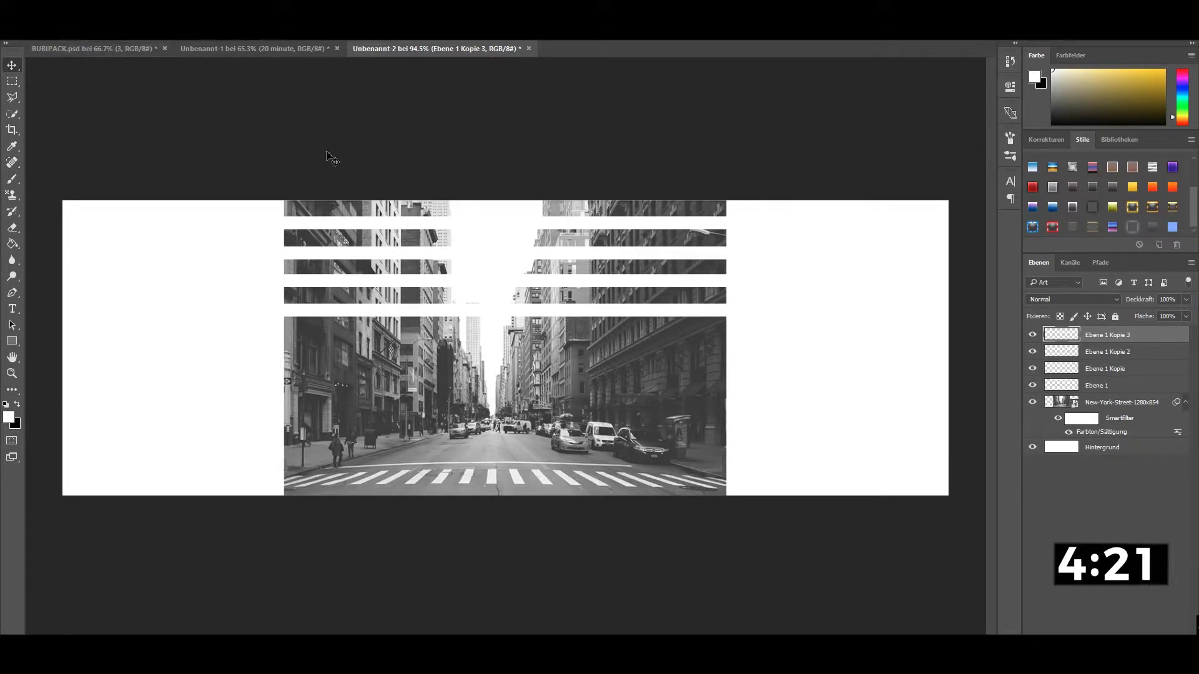
shift+click(1120, 351)
key(Down)
key(Down)
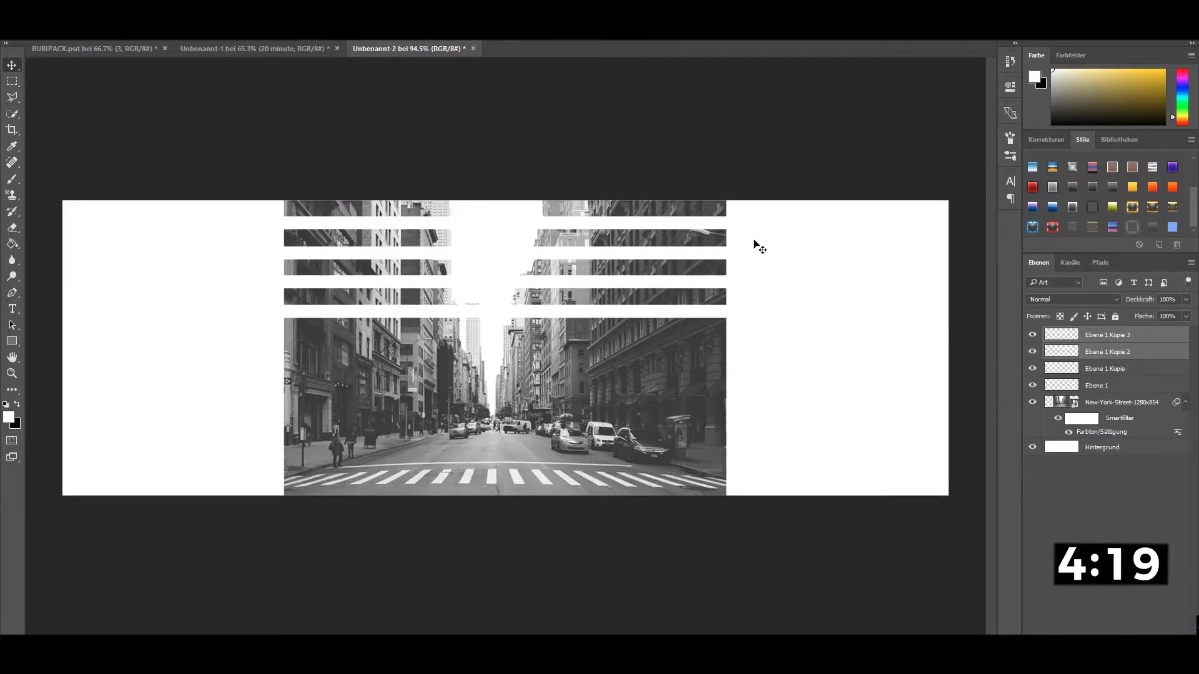
shift+click(1104, 395)
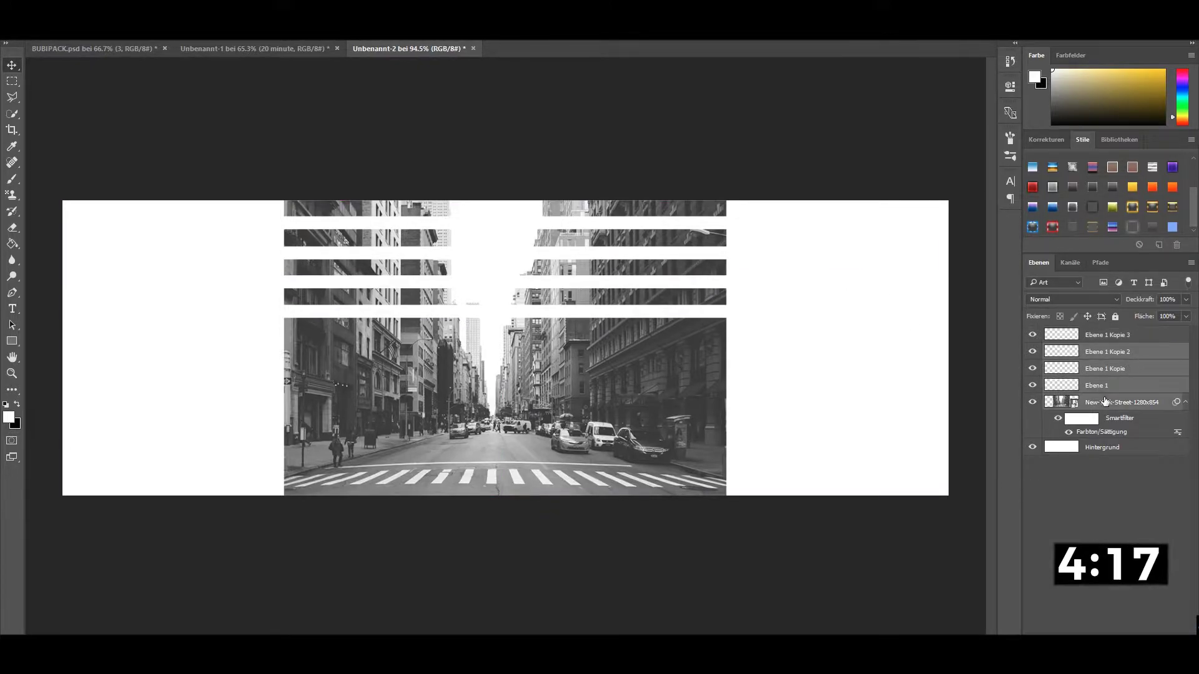
Convert the stripes and street photo into a smart object, then undo it.
click(1099, 335)
shift+click(1110, 402)
right_click(1111, 402)
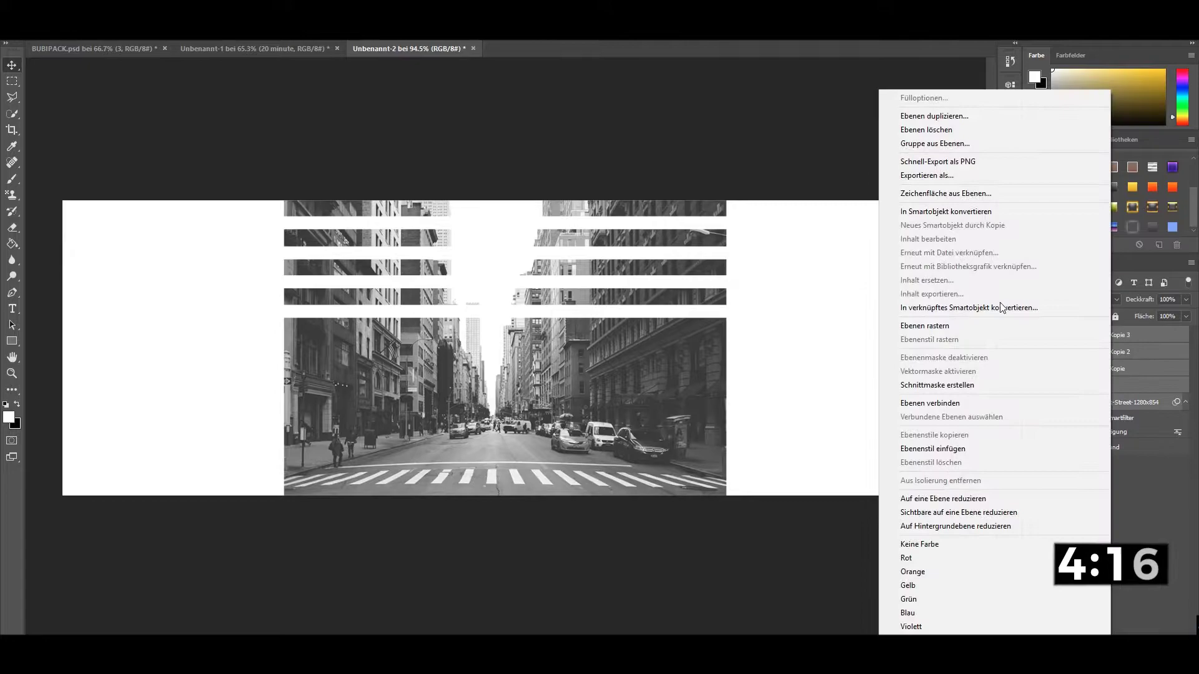
click(936, 212)
key(ctrl+z)
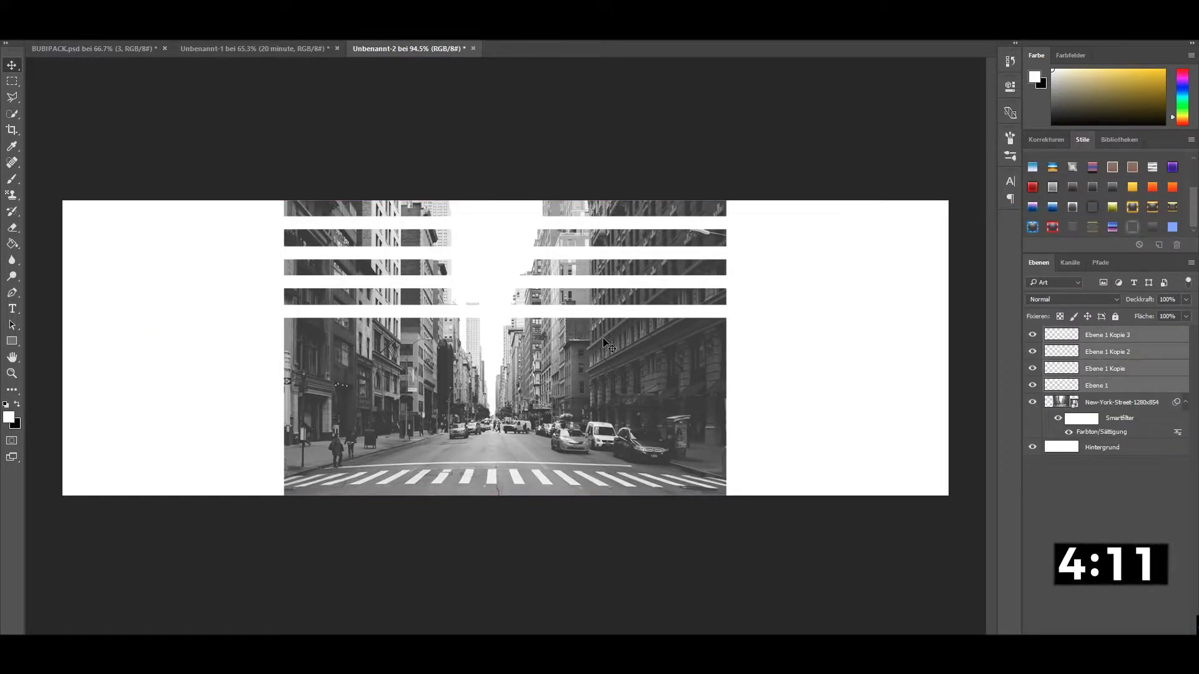
Move the stripes lower on the photo, then combine photo and stripes into one smart object.
key(shift+Down)
key(shift+Down)
key(shift+Down)
key(shift+Down)
key(shift+Down)
key(shift+Down)
key(shift+Down)
key(shift+Down)
key(shift+Down)
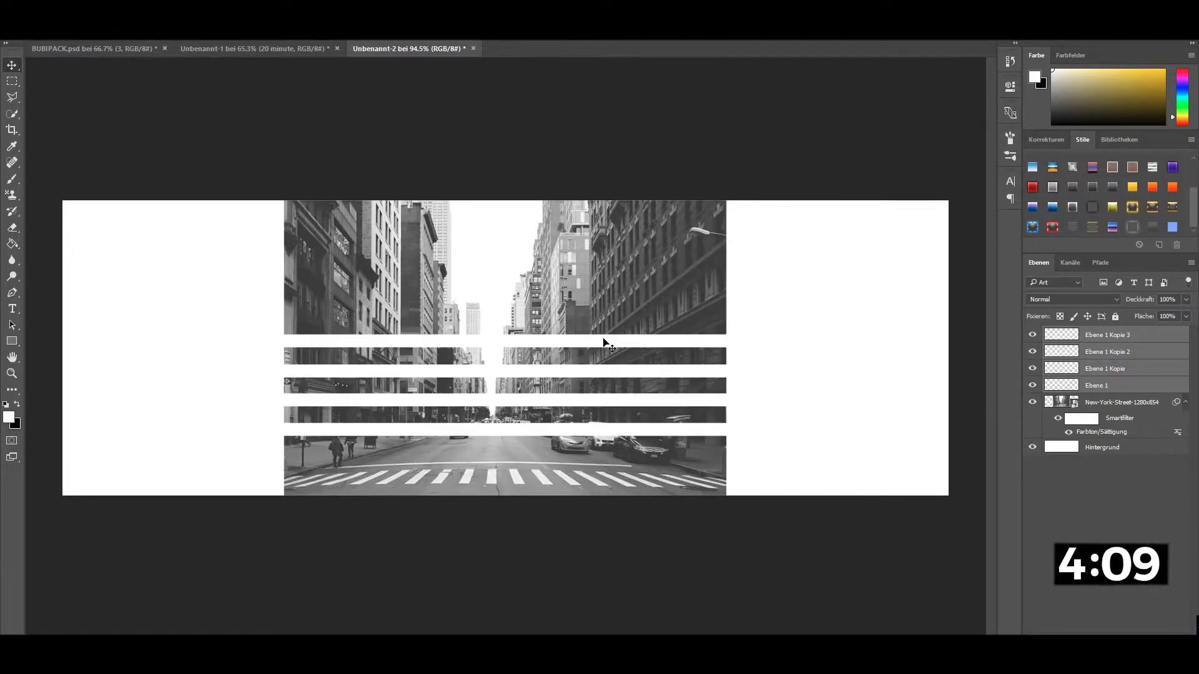
key(shift+Up)
key(shift+Up)
key(shift+Up)
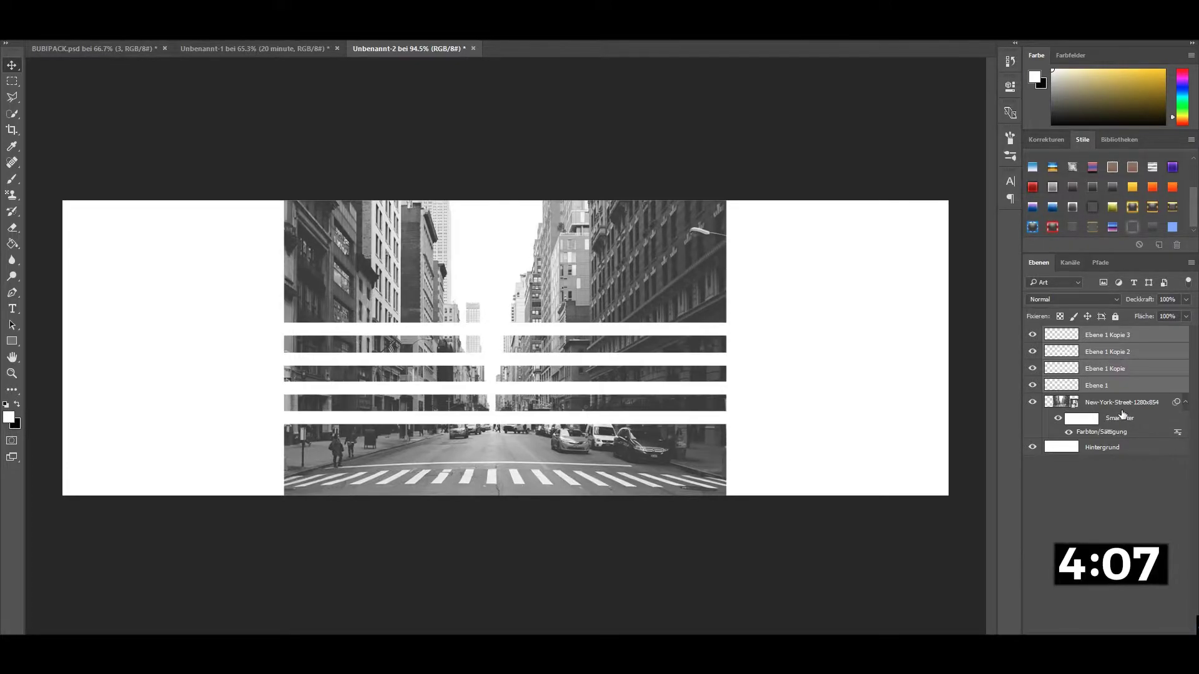
click(1122, 402)
shift+click(1102, 334)
right_click(1102, 334)
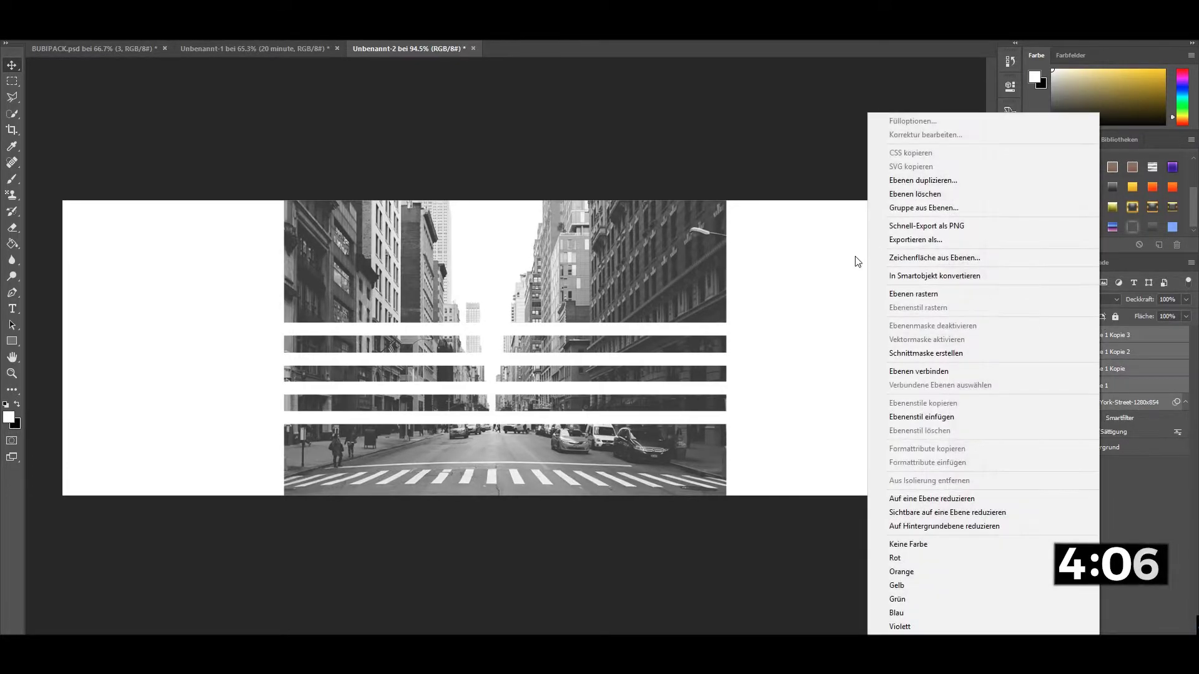
click(921, 279)
click(12, 81)
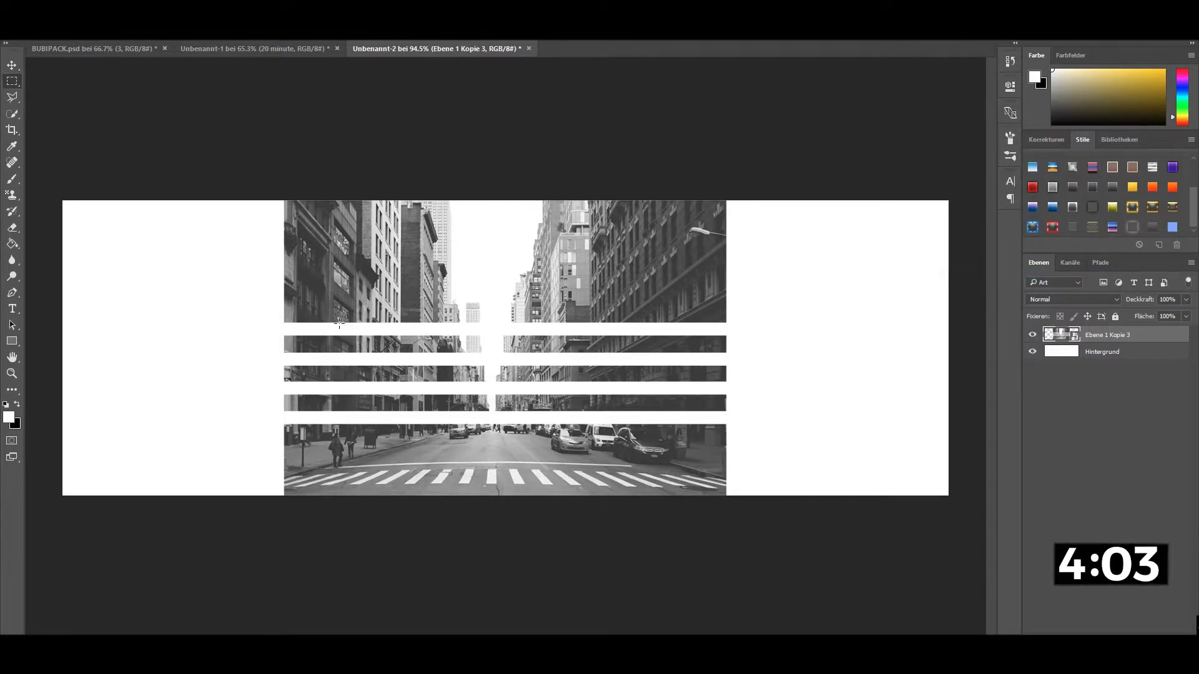
Copy the middle block of stripes to a new layer and delete the full striped photo layer.
mouse_move(339, 323)
mouse_down()
mouse_move(607, 395)
mouse_move(620, 424)
mouse_up()
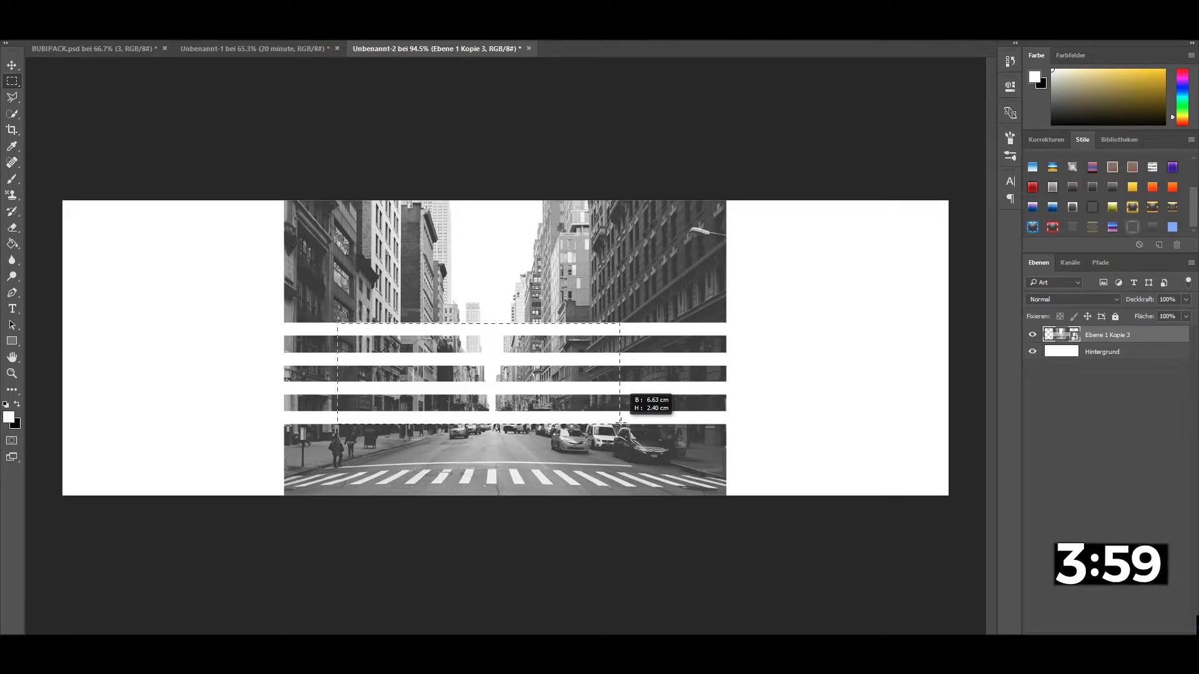
drag(620, 424, 622, 425)
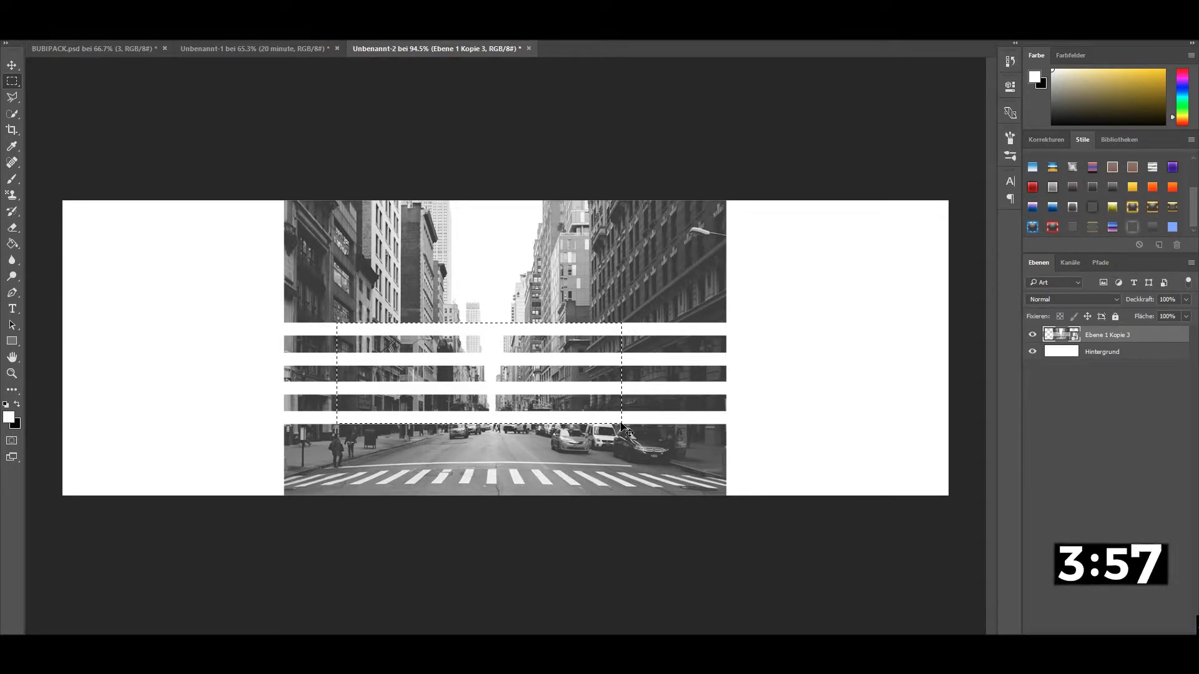
key(ctrl+j)
click(1032, 351)
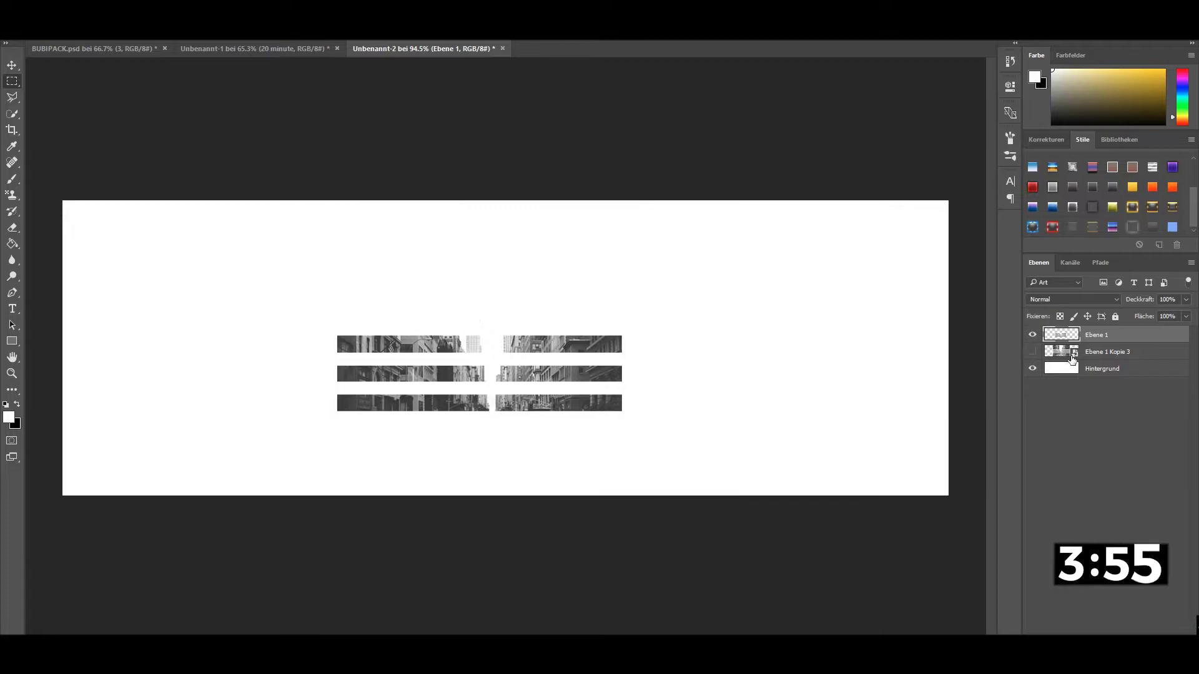
click(1118, 353)
key(Delete)
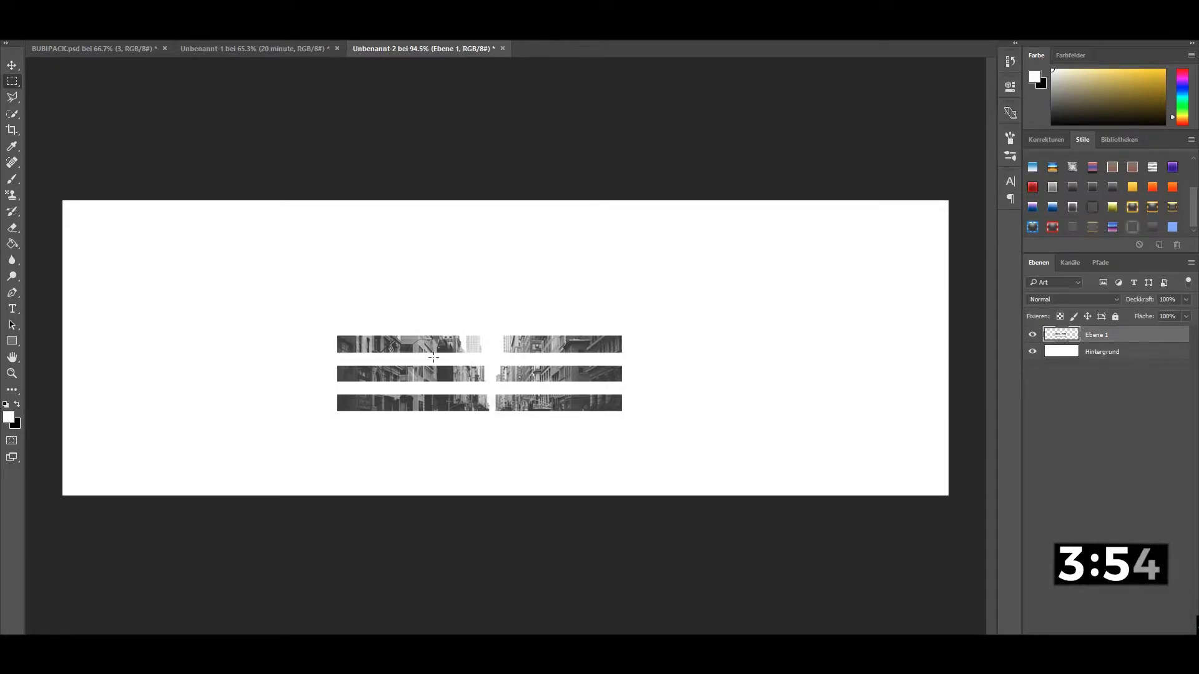
Copy a narrower middle section of the strips onto new layer Ebene 2.
drag(401, 335, 560, 411)
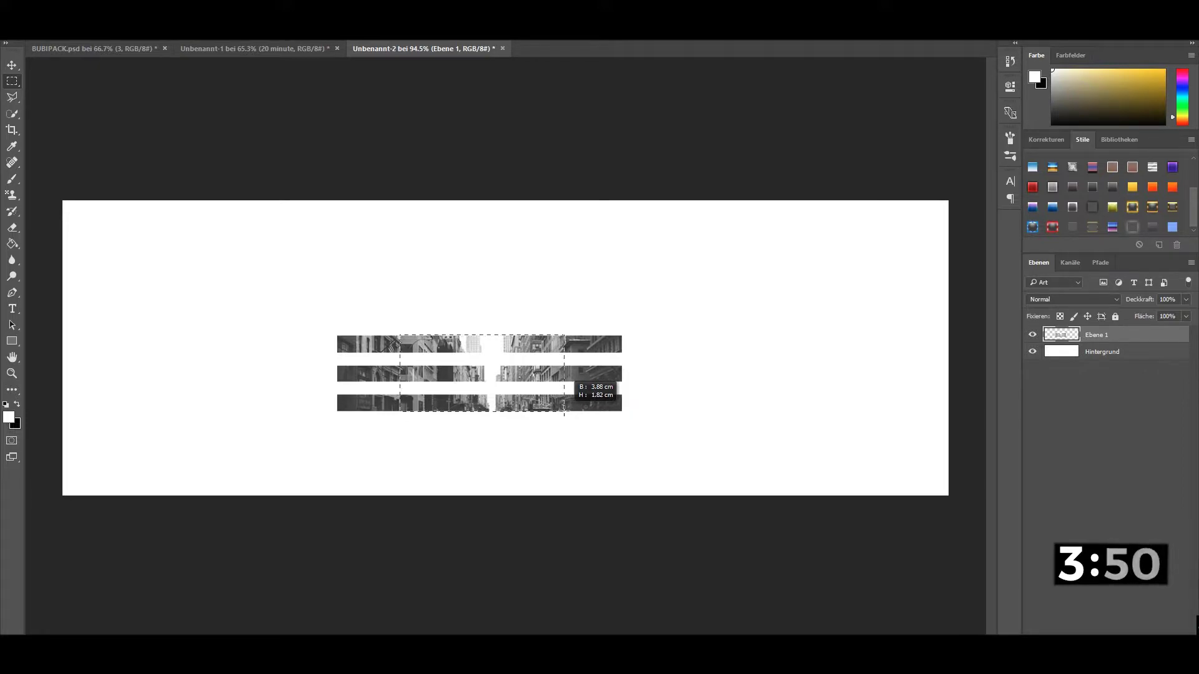
drag(561, 411, 549, 410)
key(ctrl+shift+j)
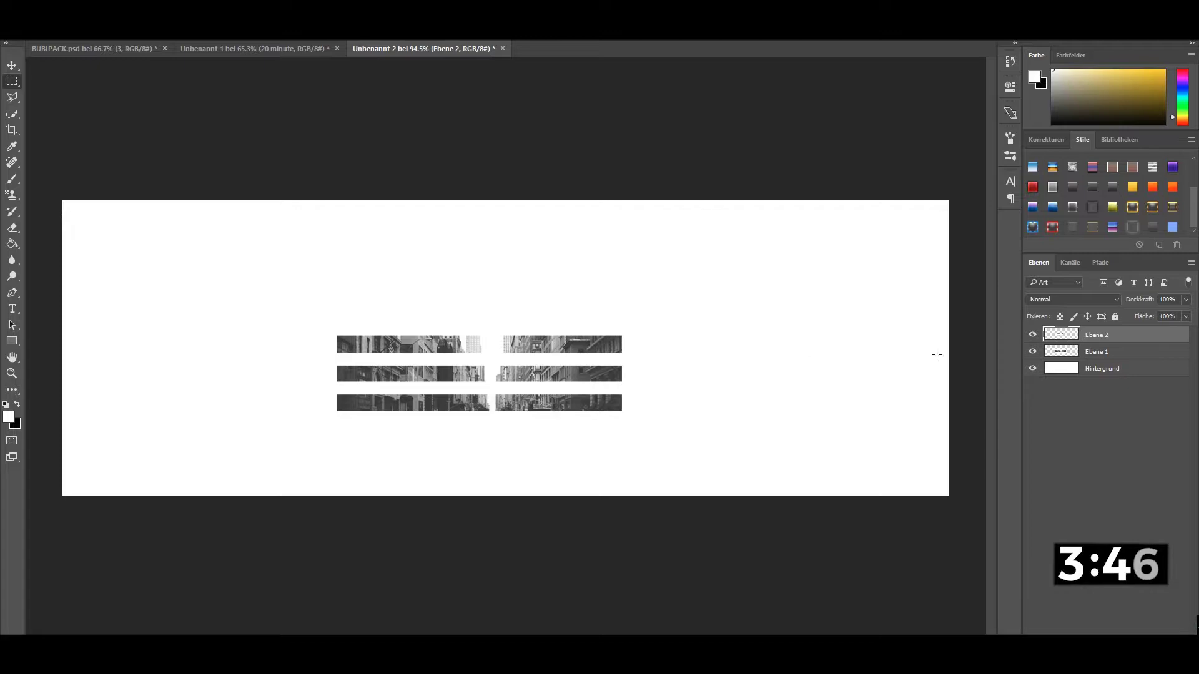
Hide Ebene 1, then move Ebene 2 to the canvas's left and enlarge it.
click(1032, 351)
click(1092, 356)
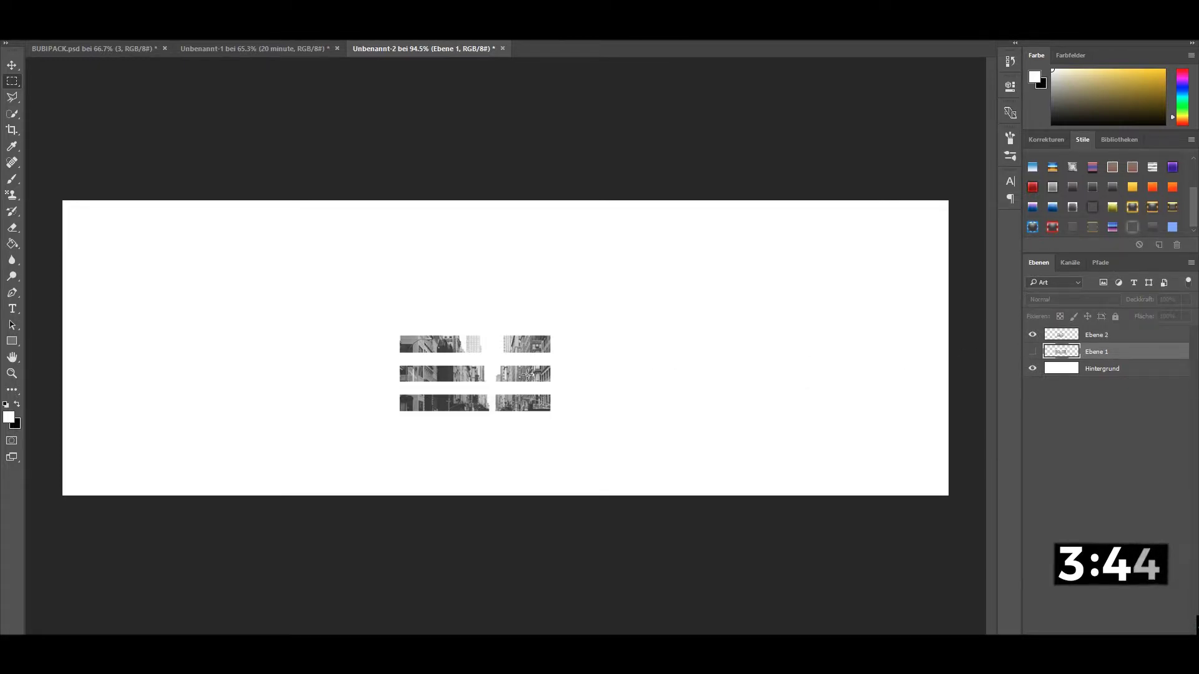
key(v)
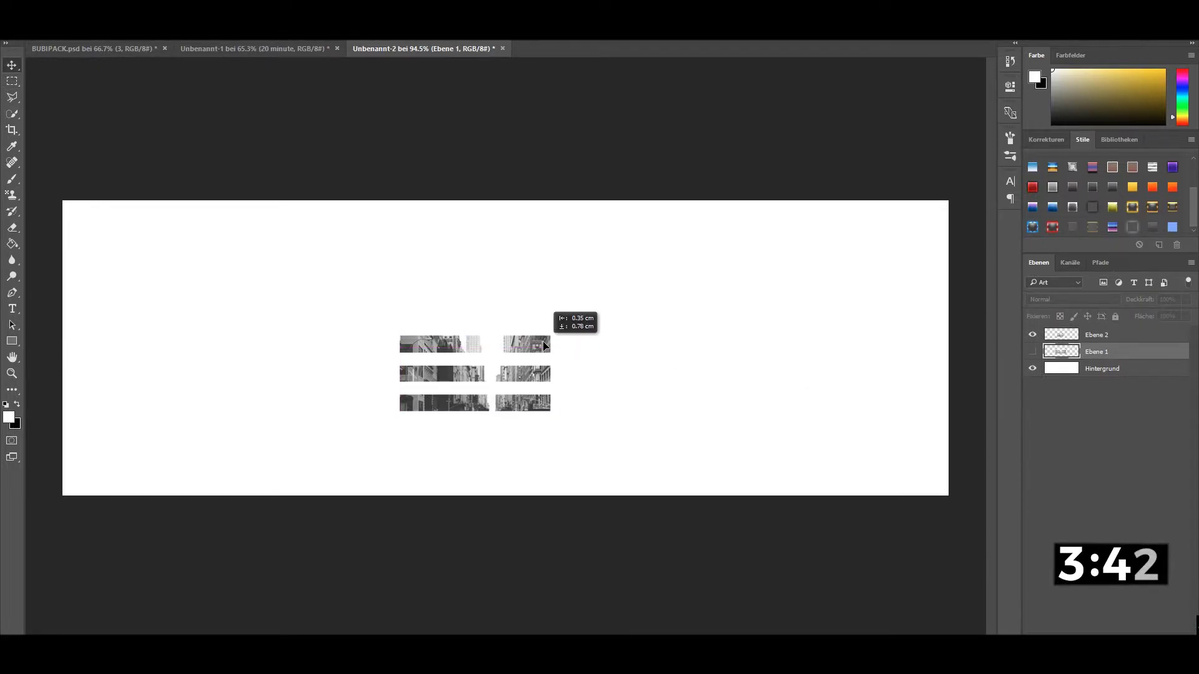
click(1097, 335)
mouse_move(556, 358)
mouse_down()
mouse_move(300, 340)
mouse_move(261, 290)
mouse_move(263, 306)
mouse_move(286, 303)
mouse_up()
key(ctrl+t)
key(Return)
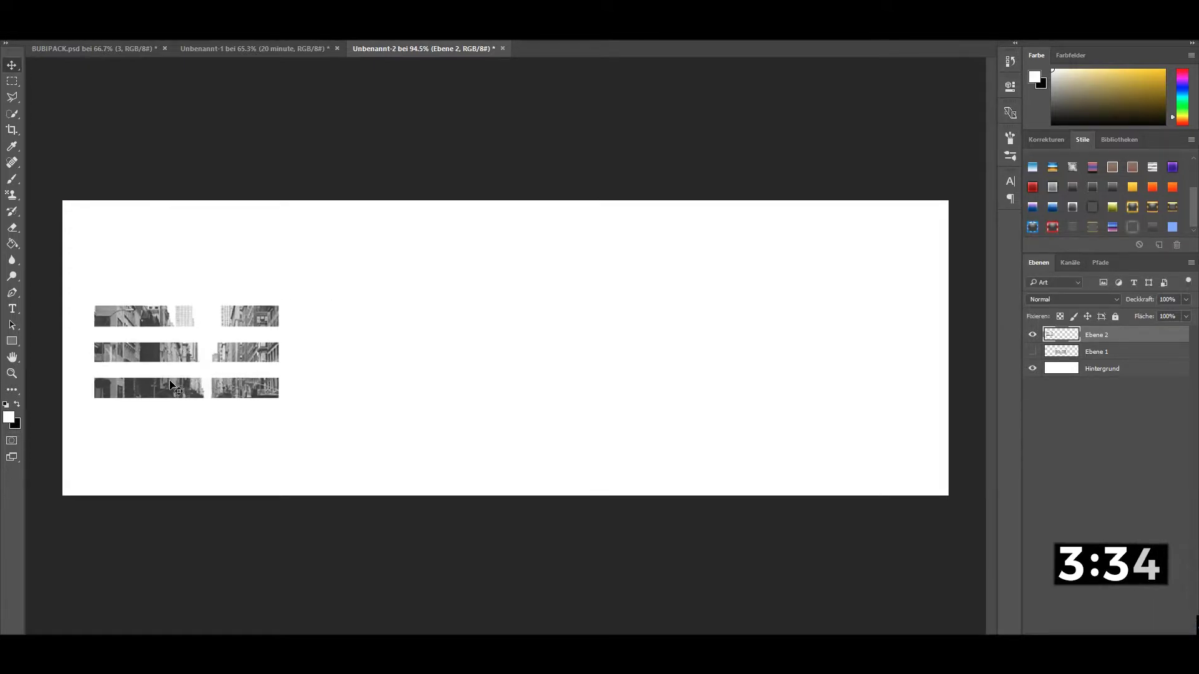
drag(175, 378, 180, 381)
Copy the left part of Ebene 1 onto new layer Ebene 3, then hide Ebene 1.
click(1094, 358)
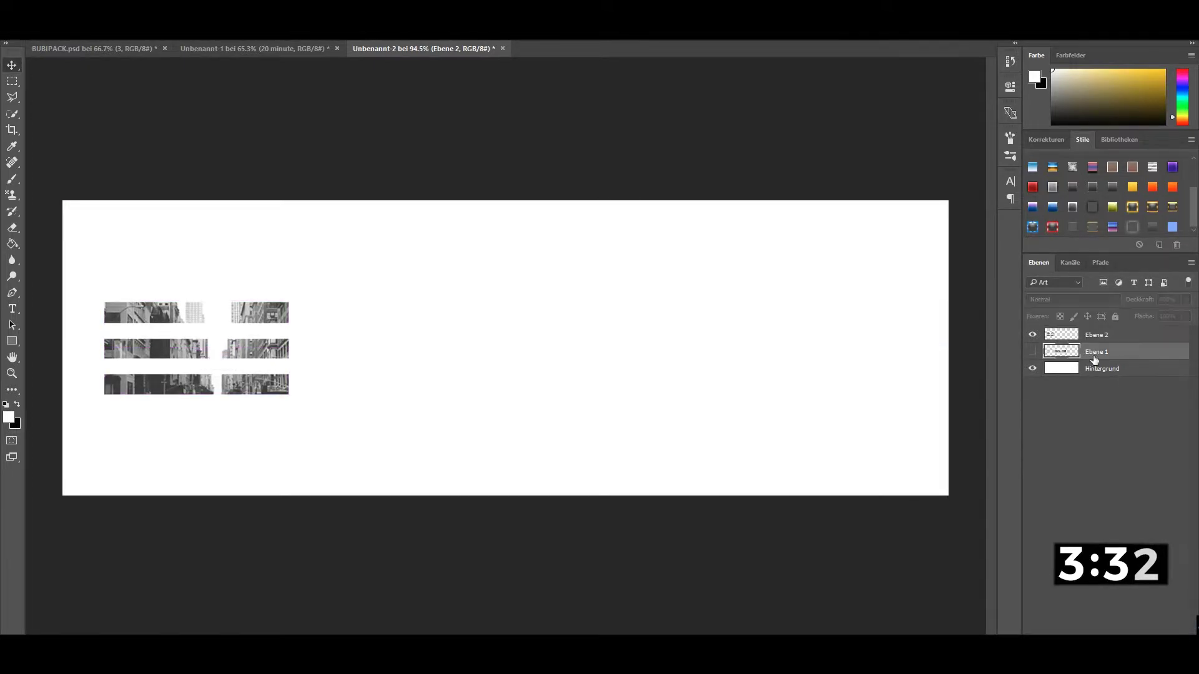
click(1025, 352)
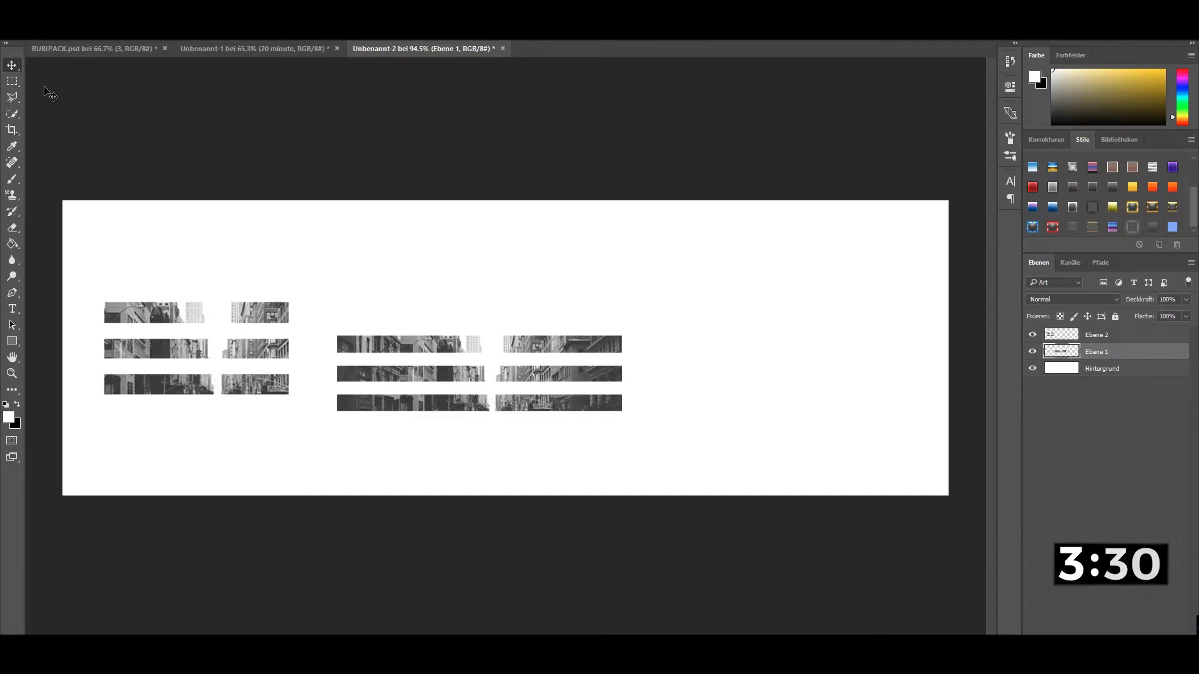
click(13, 81)
mouse_move(338, 335)
mouse_down()
mouse_move(463, 410)
mouse_move(518, 410)
mouse_move(508, 411)
mouse_up()
key(ctrl+j)
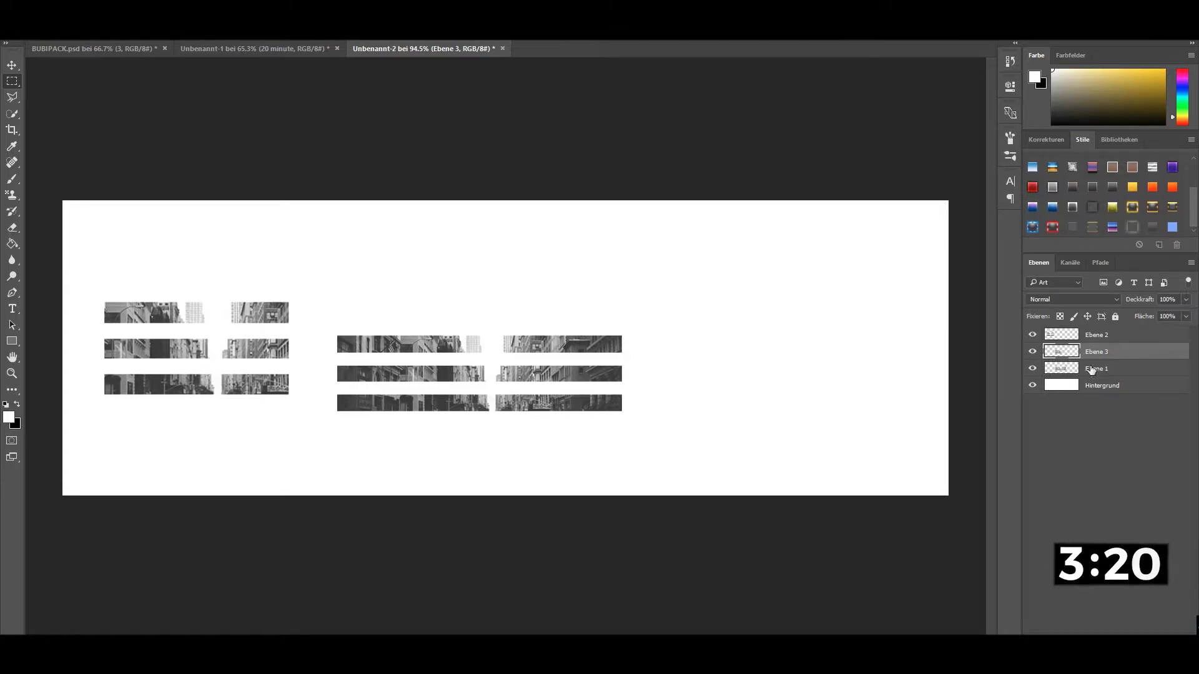
click(1040, 370)
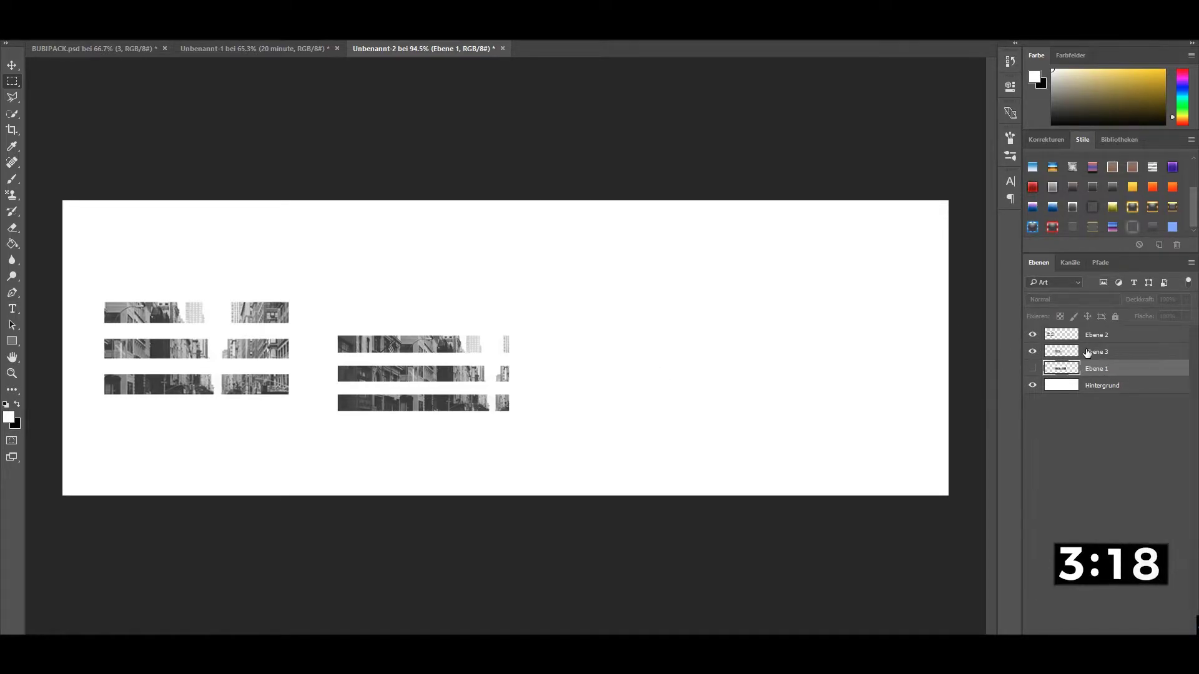
Rotate the Ebene 3 strips 90° counter-clockwise into vertical bars.
click(1087, 353)
key(v)
right_click(471, 362)
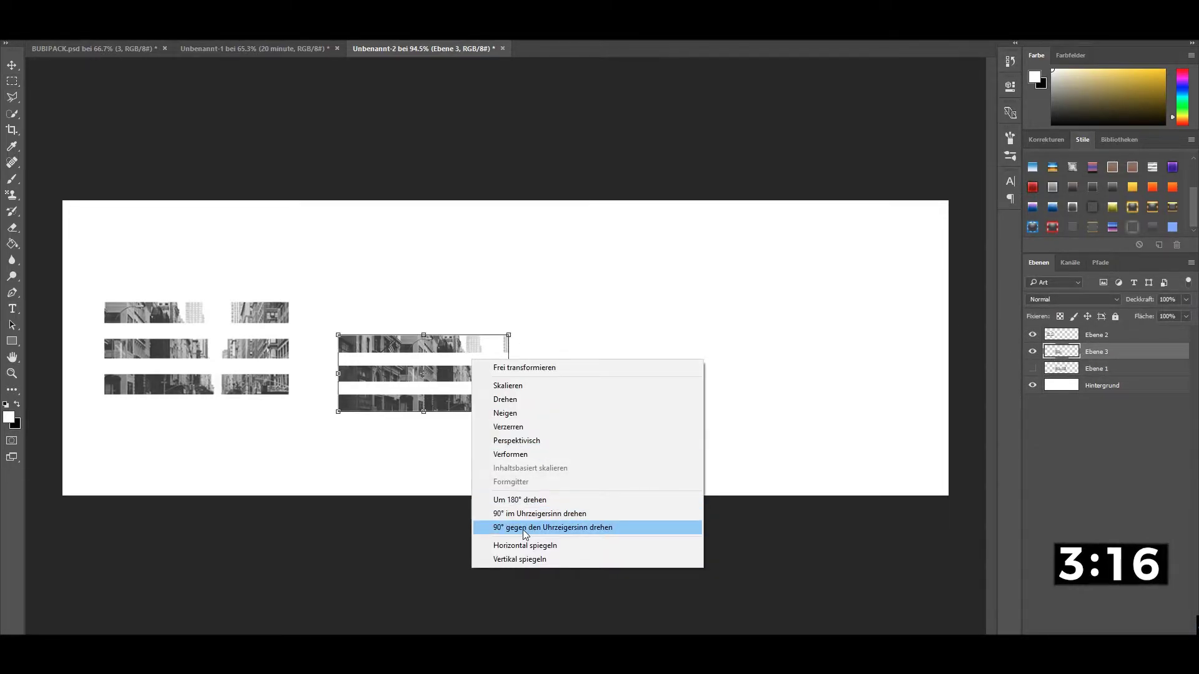
click(537, 527)
right_click(440, 387)
click(416, 391)
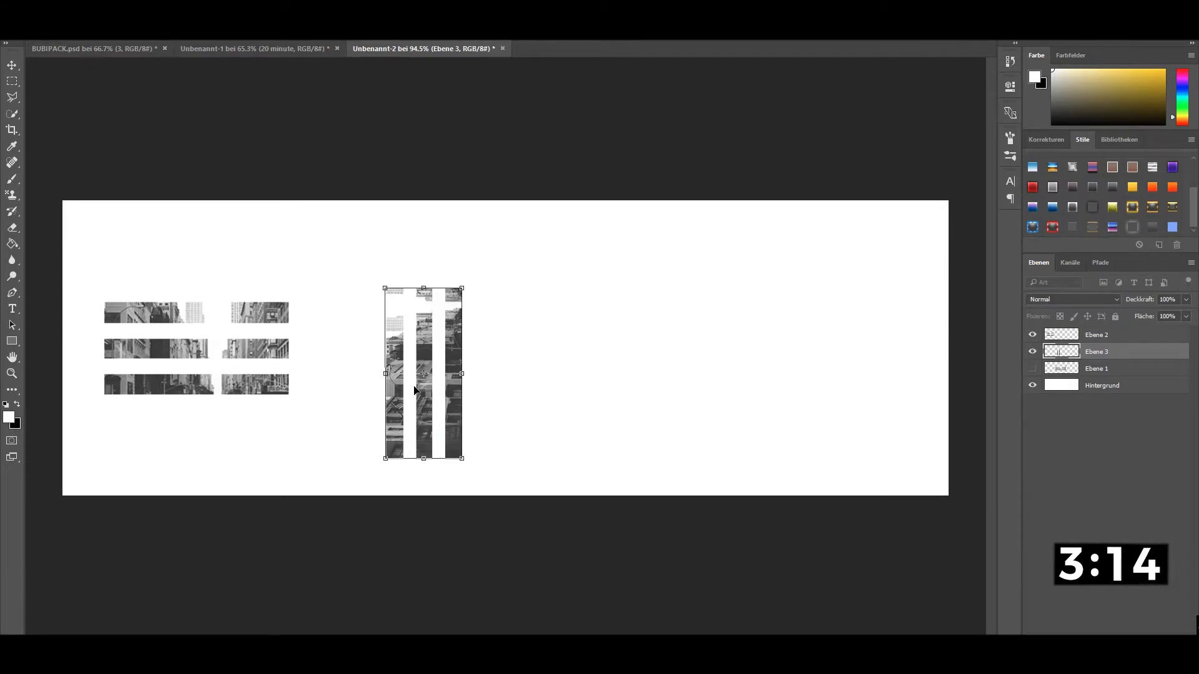
key(m)
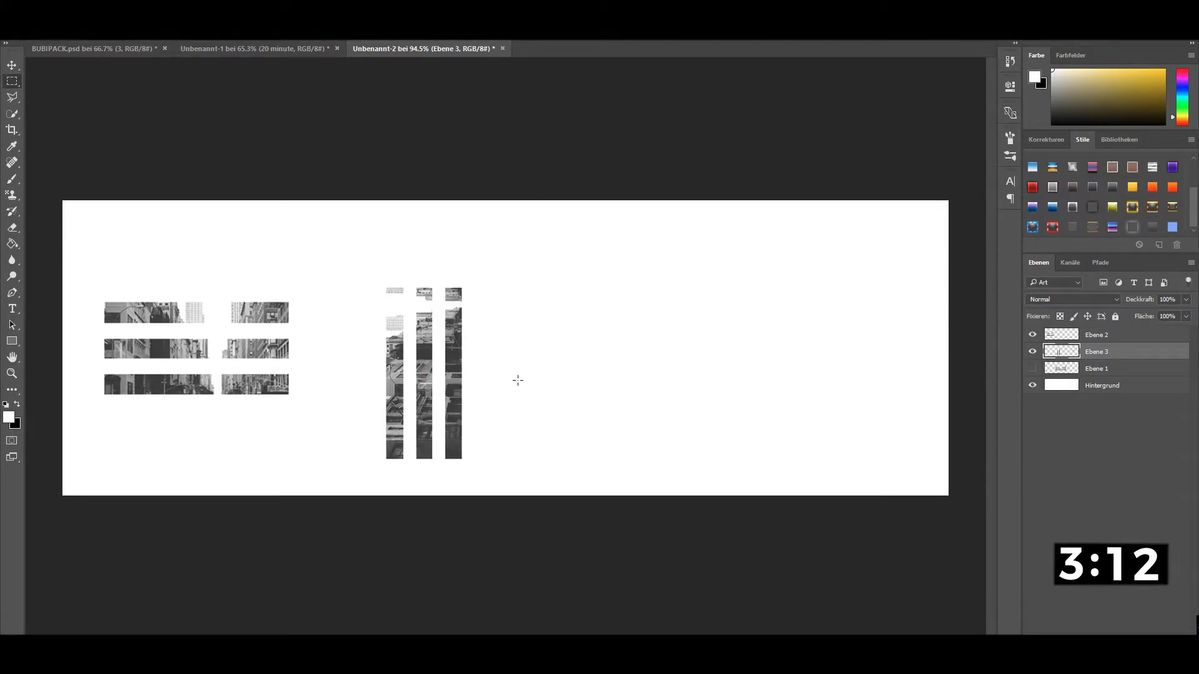
Move the vertical bars to near the canvas's right edge.
click(12, 65)
drag(445, 289, 362, 260)
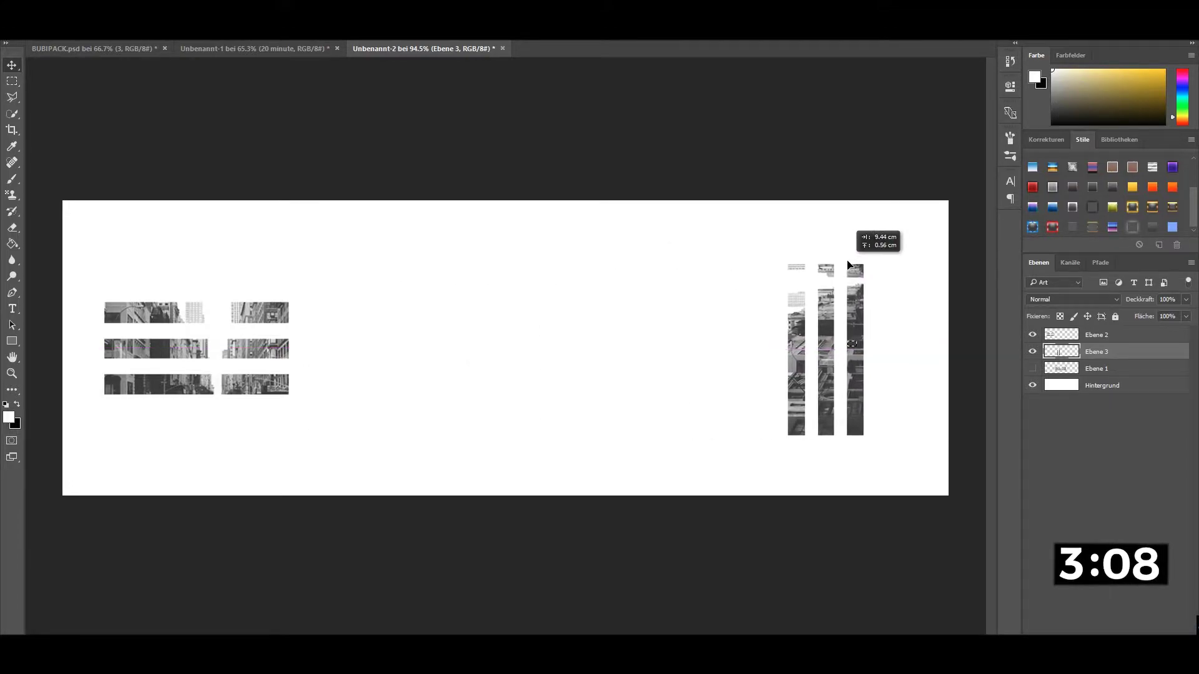
drag(362, 259, 894, 268)
click(12, 82)
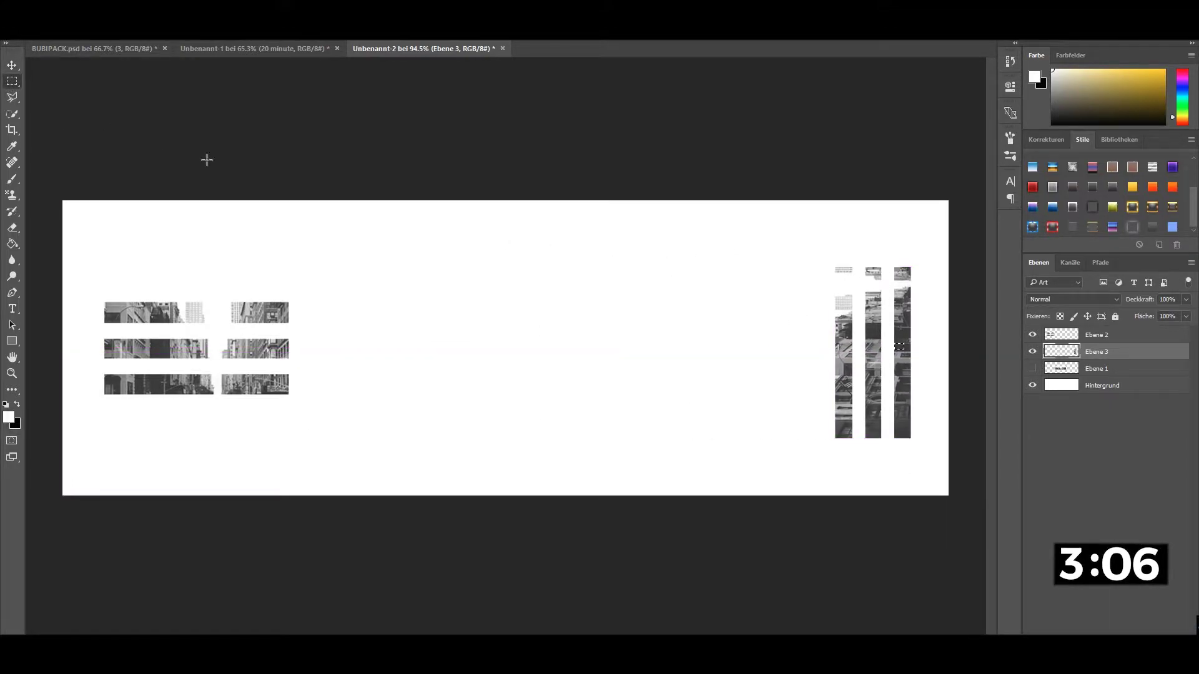
drag(833, 310, 806, 306)
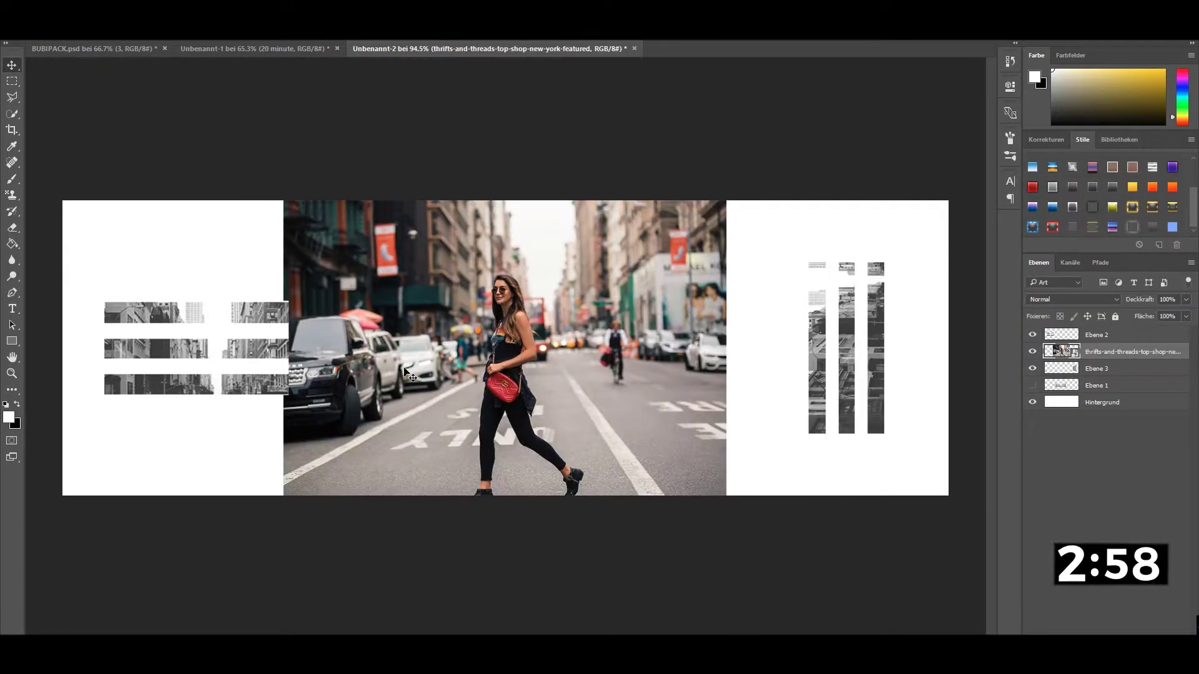
Centre the walking-woman street photo and quick-select her head, torso and legs.
drag(404, 365, 432, 365)
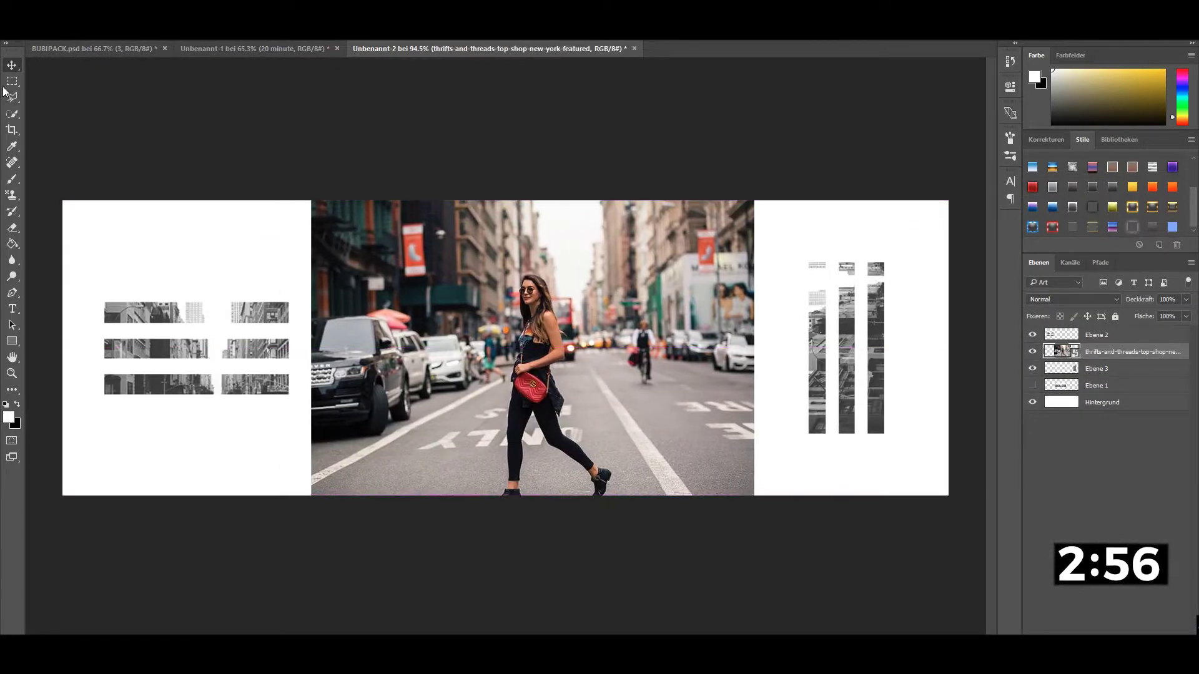
click(12, 114)
scroll(532, 303, up, 2)
scroll(532, 304, up, 2)
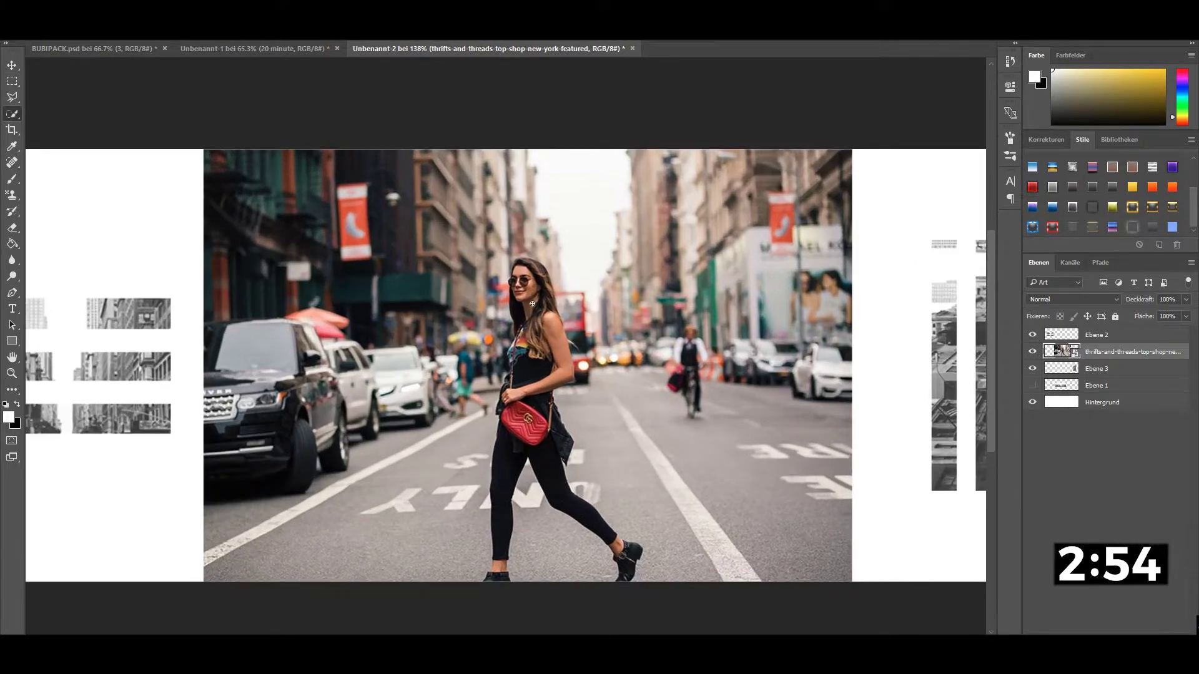
drag(521, 281, 536, 354)
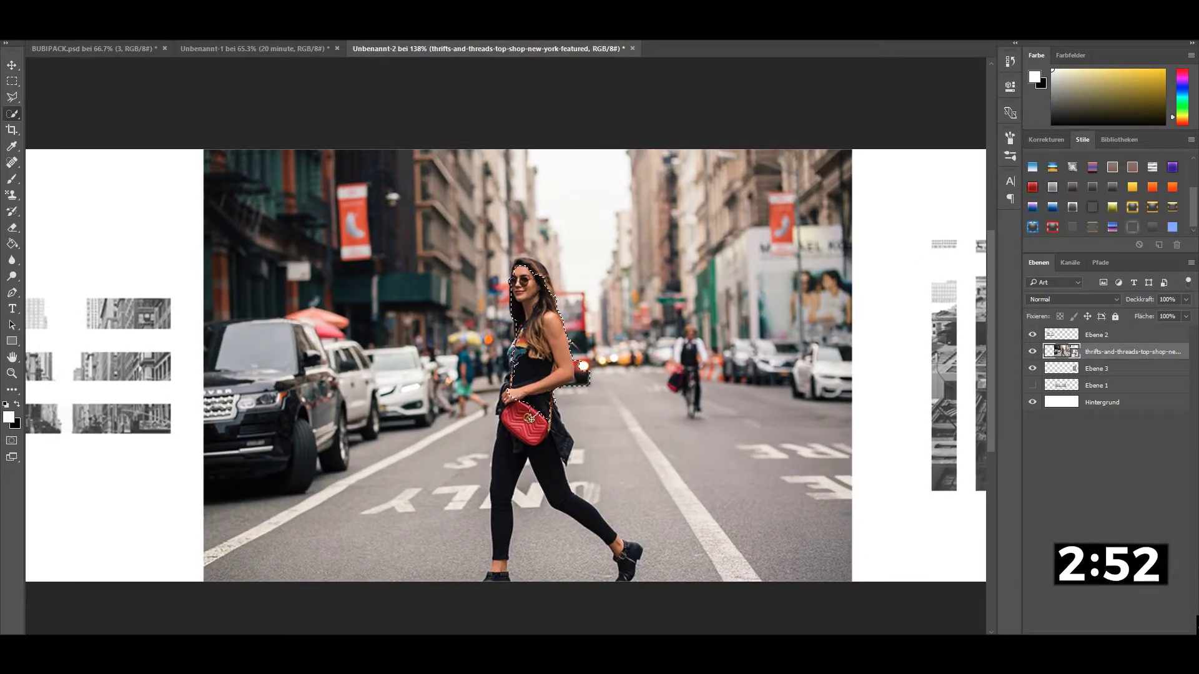
drag(531, 417, 552, 383)
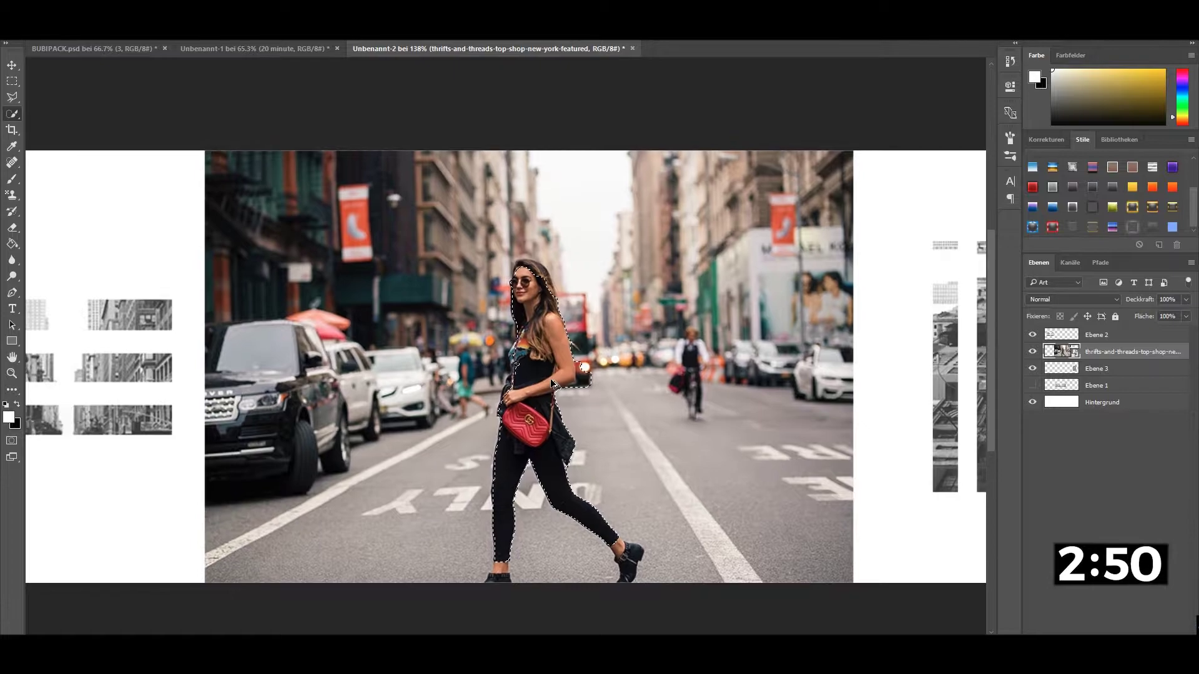
Add the top of the woman's head and hair to the selection.
scroll(552, 384, up, 2)
scroll(543, 363, up, 3)
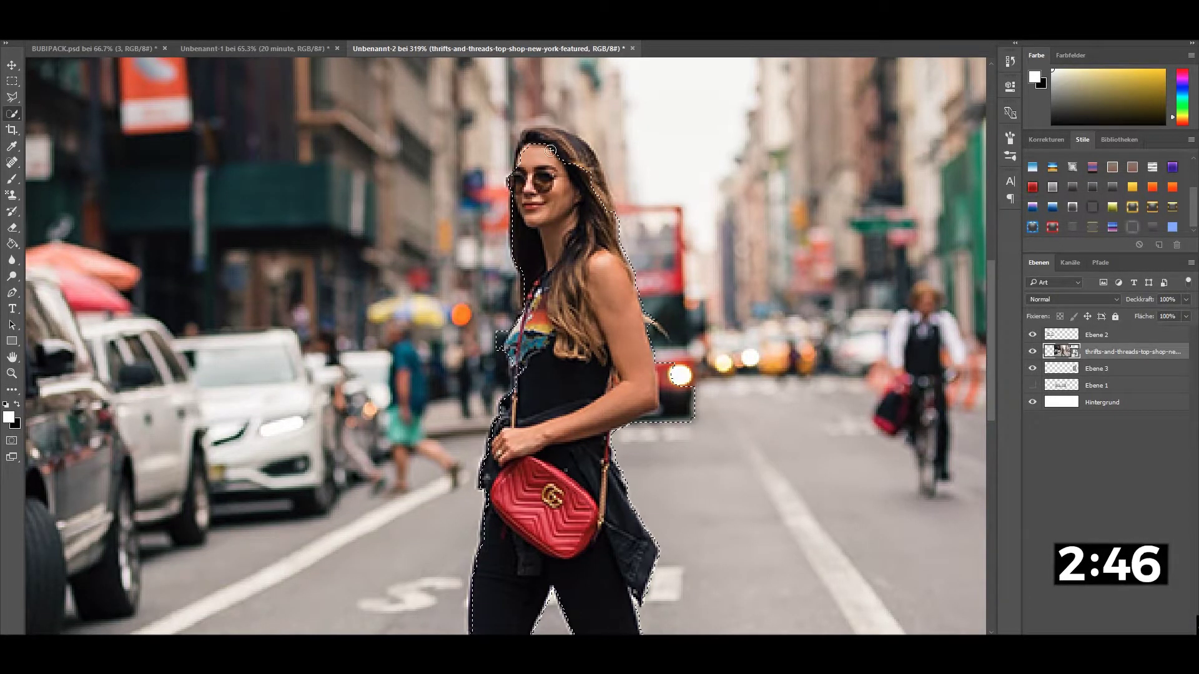
drag(551, 151, 585, 208)
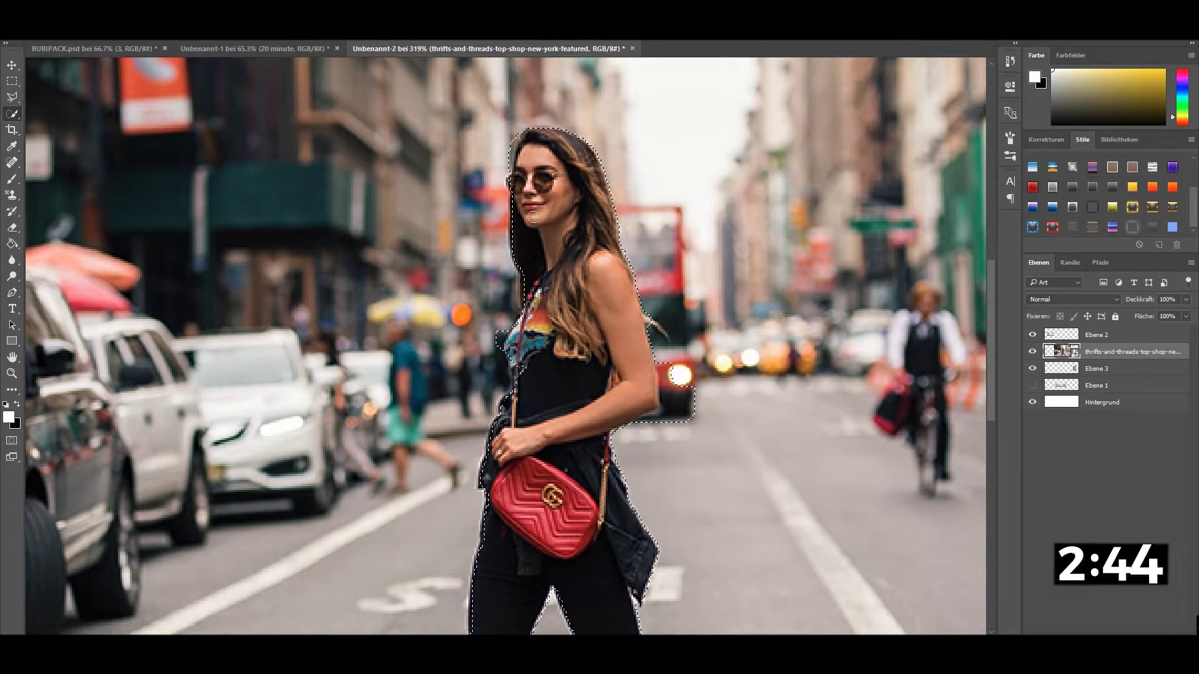
scroll(537, 250, down, 3)
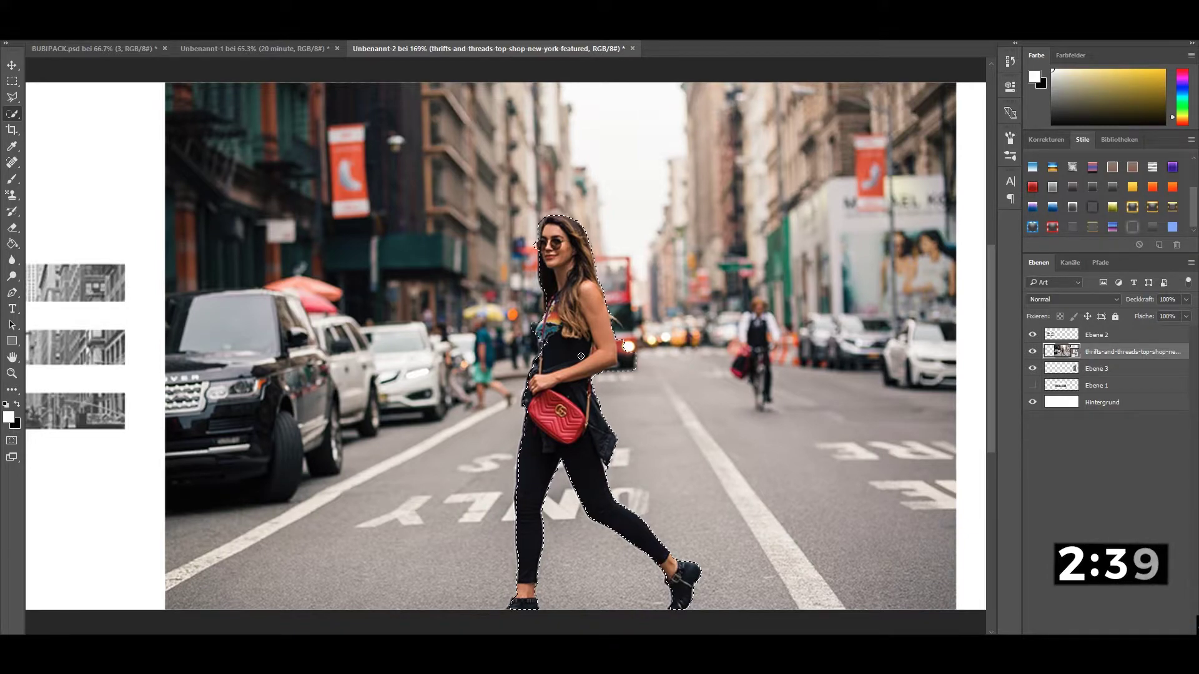
Copy the woman onto new layer Ebene 4, load her outline, and hide the street photo.
key(ctrl+j)
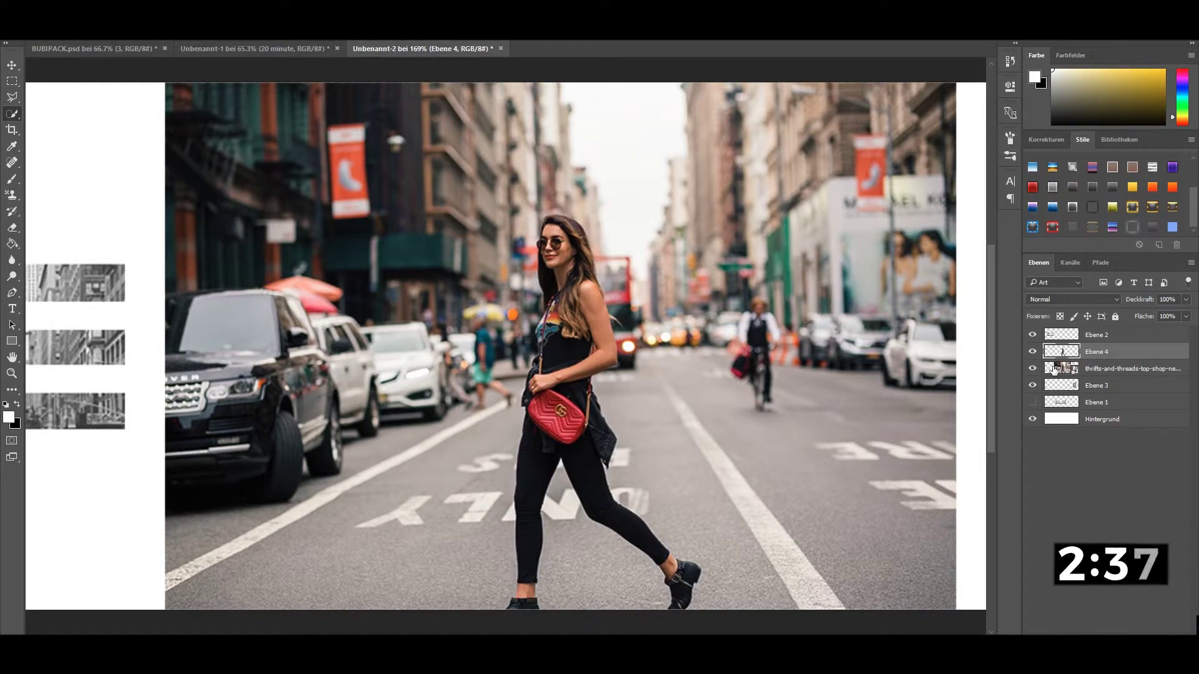
ctrl+click(1065, 359)
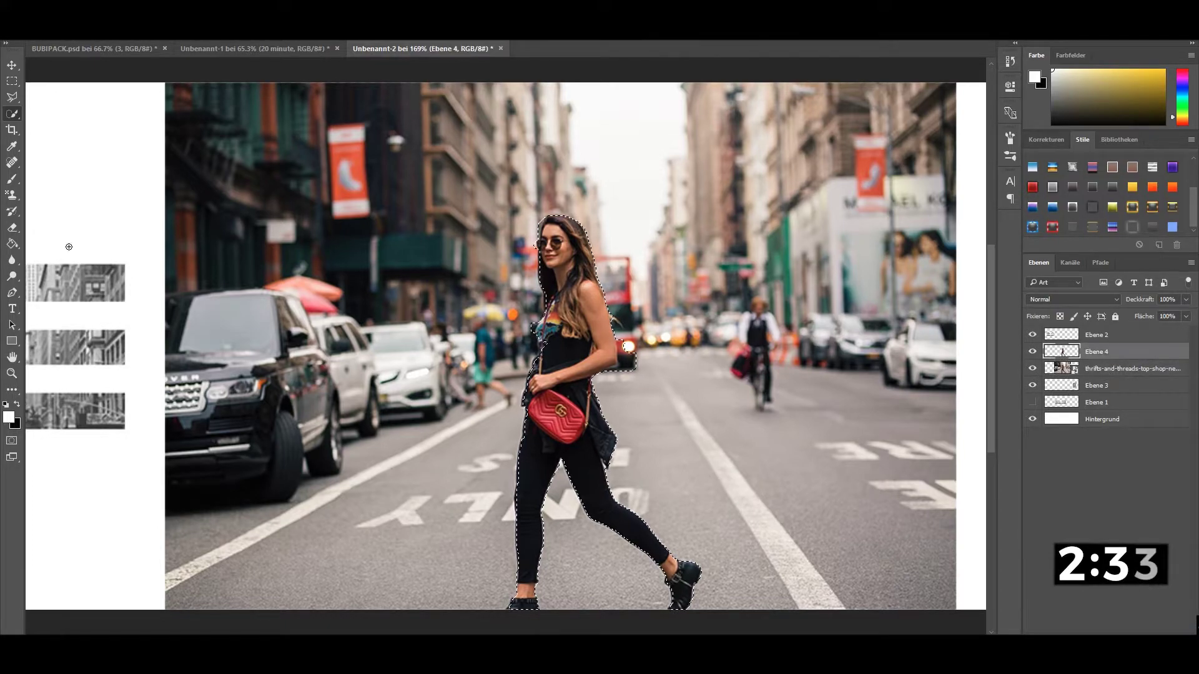
click(12, 179)
click(12, 227)
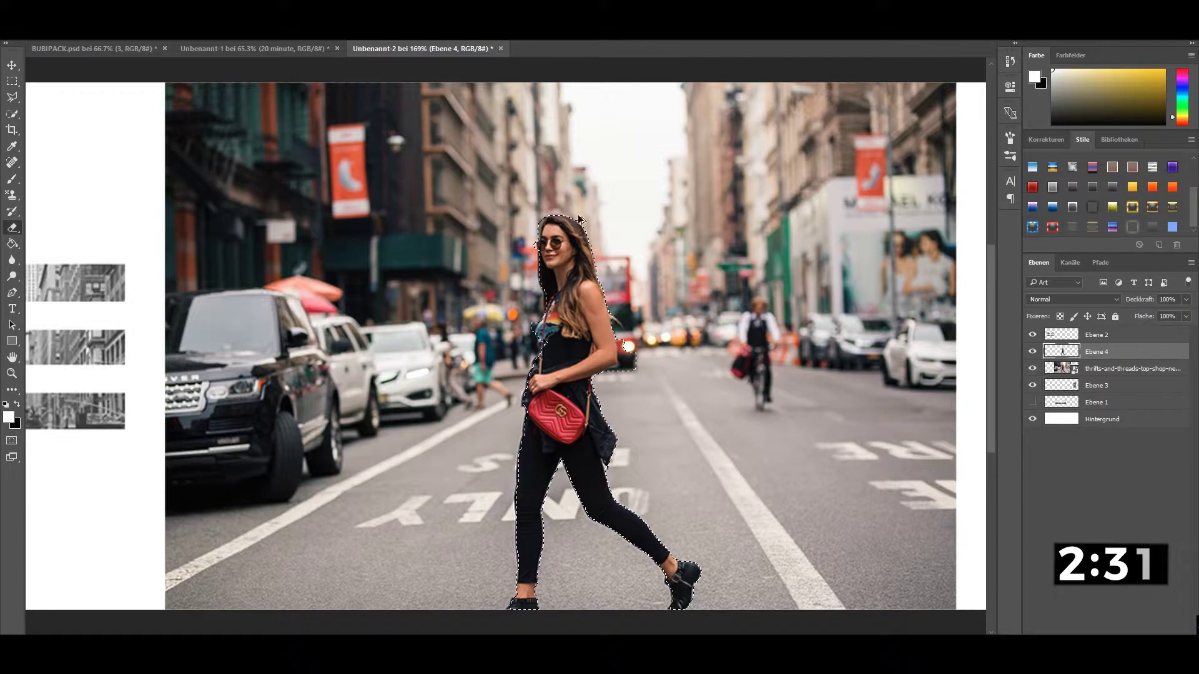
scroll(649, 259, up, 3)
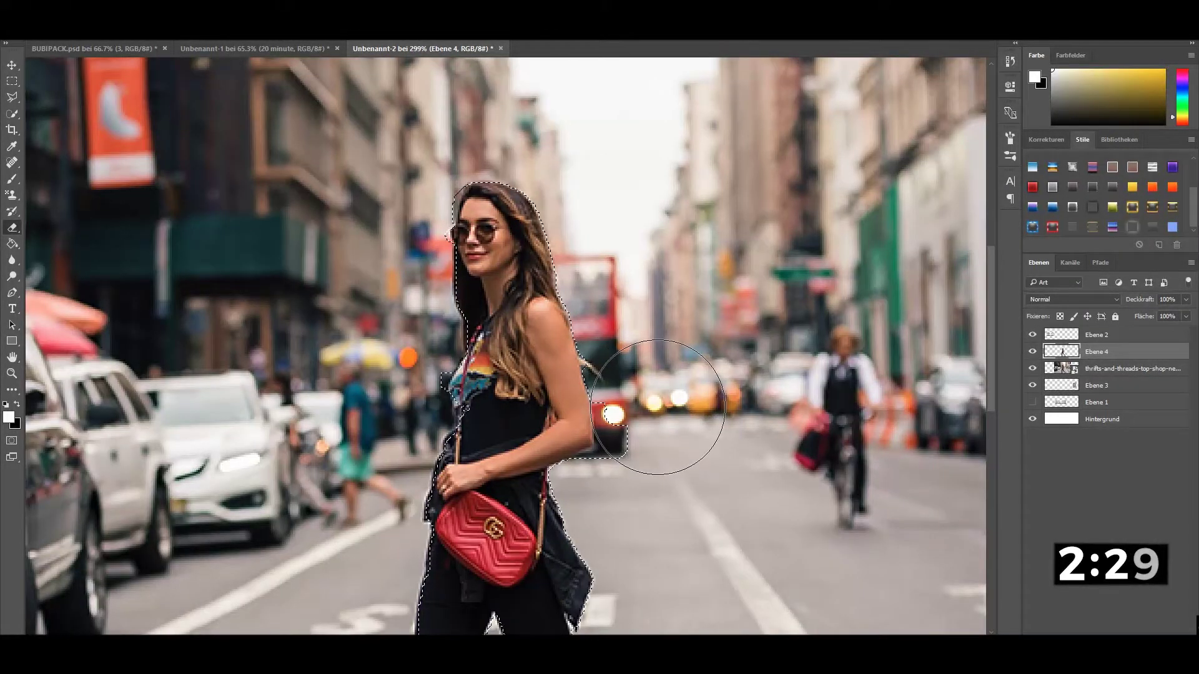
click(1032, 368)
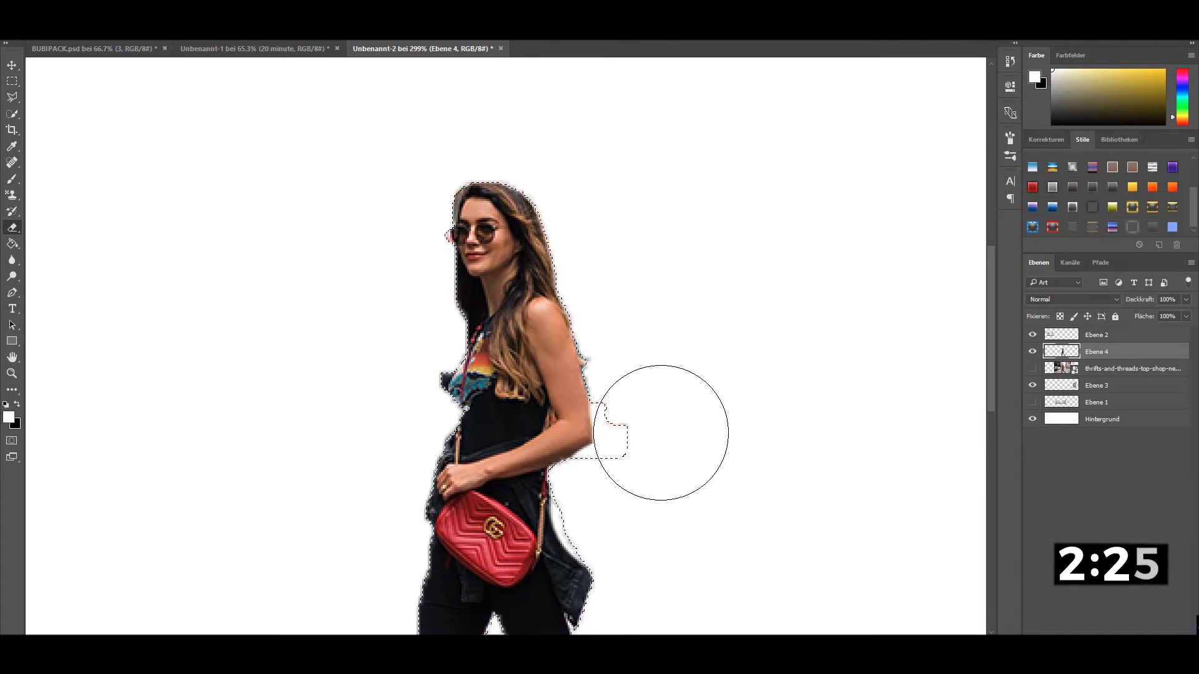
Erase leftover fringe beside her torso and fit the whole document in the window.
drag(373, 397, 382, 357)
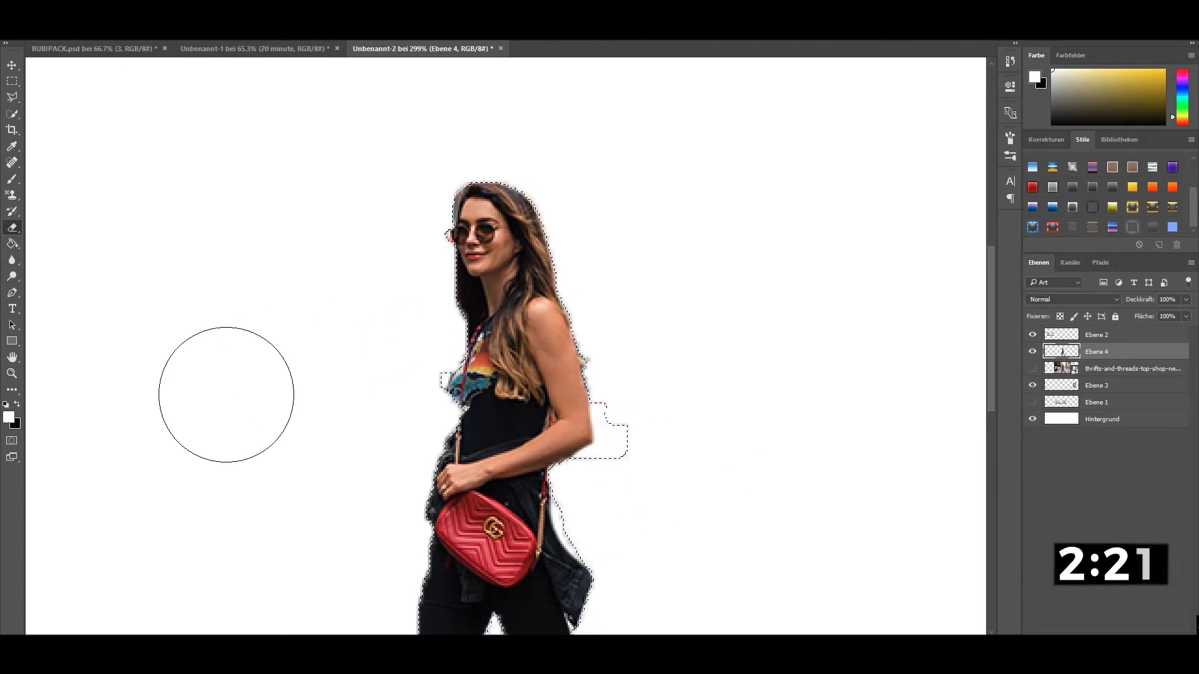
click(7, 83)
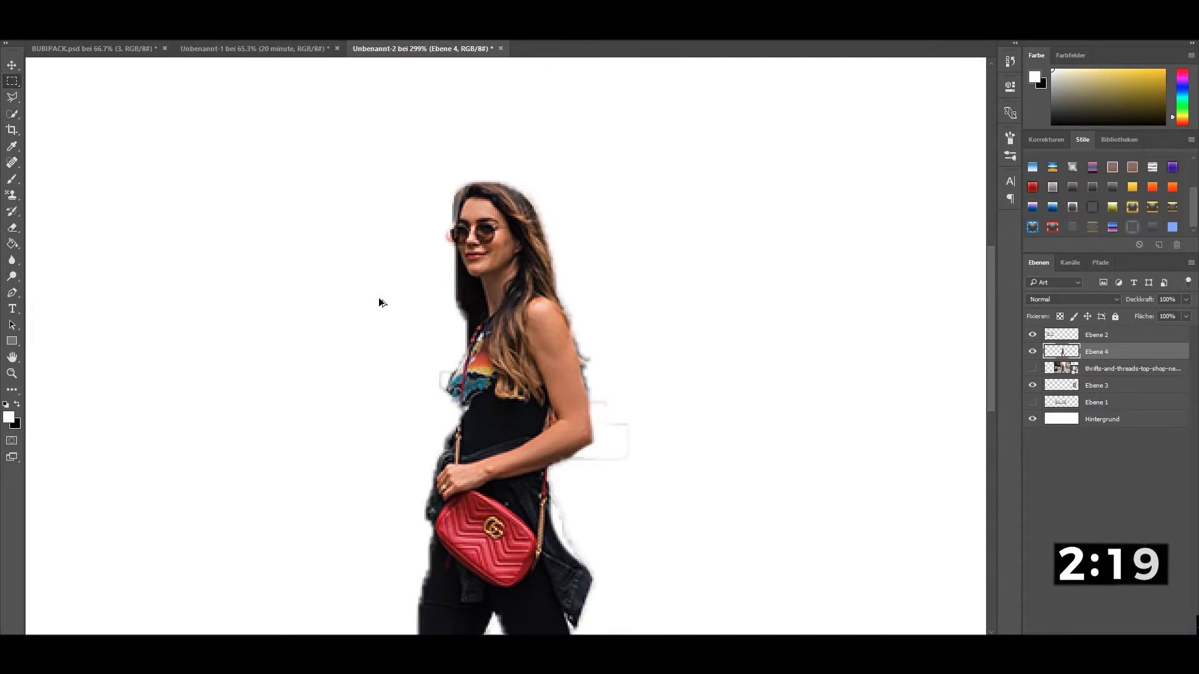
scroll(378, 302, down, 3)
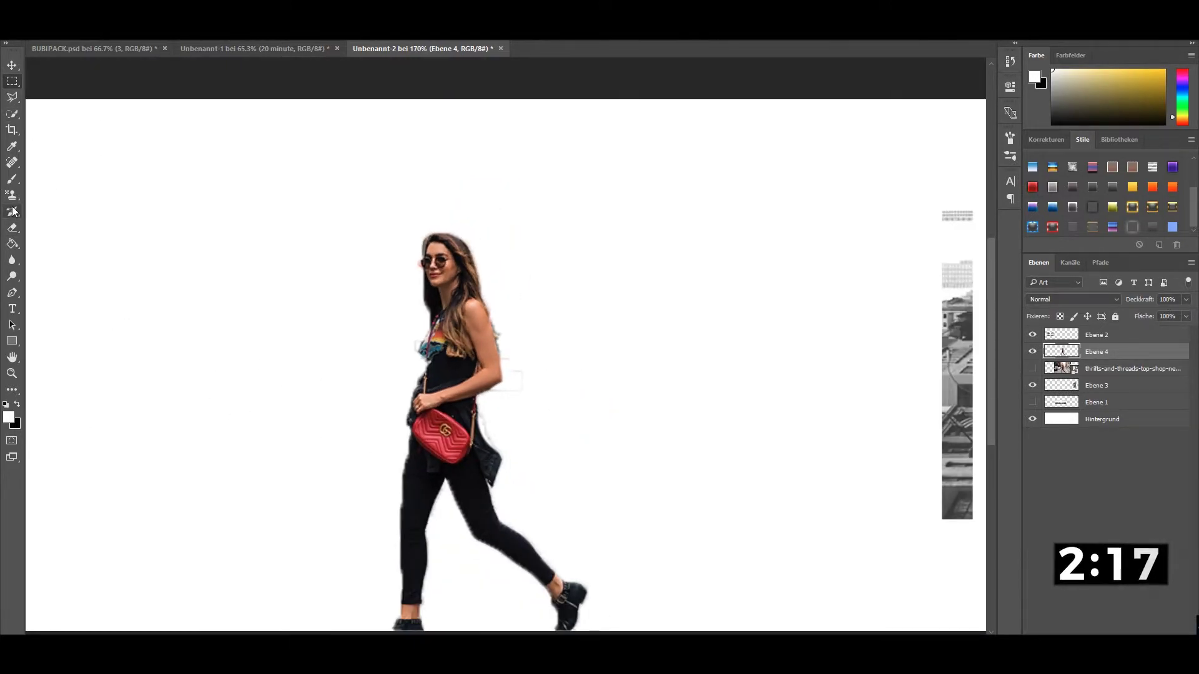
click(15, 229)
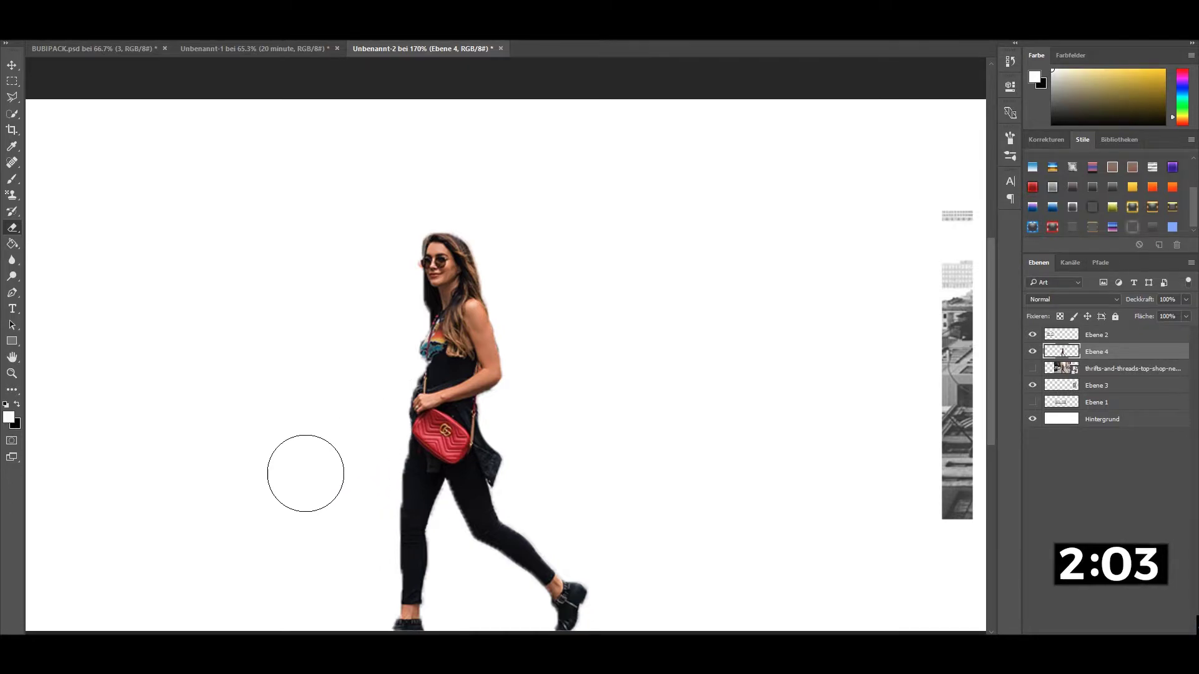
key(ctrl+0)
Show the street photo again and select everything except the woman.
click(1032, 368)
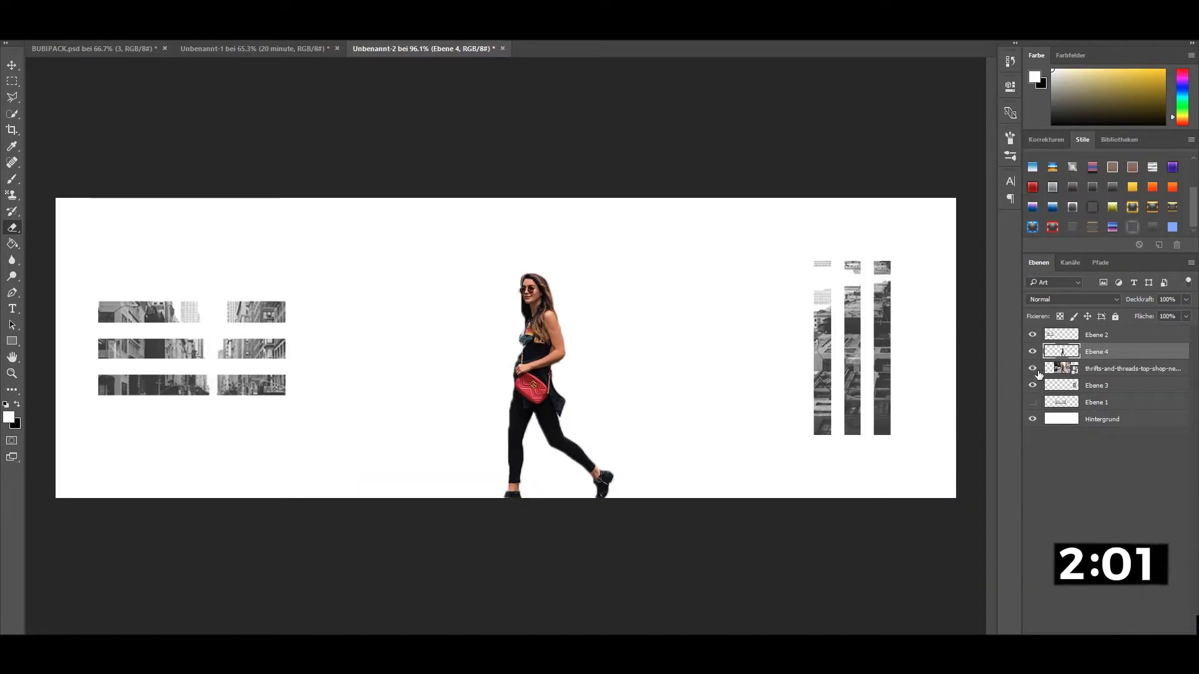
click(1082, 369)
ctrl+click(1074, 367)
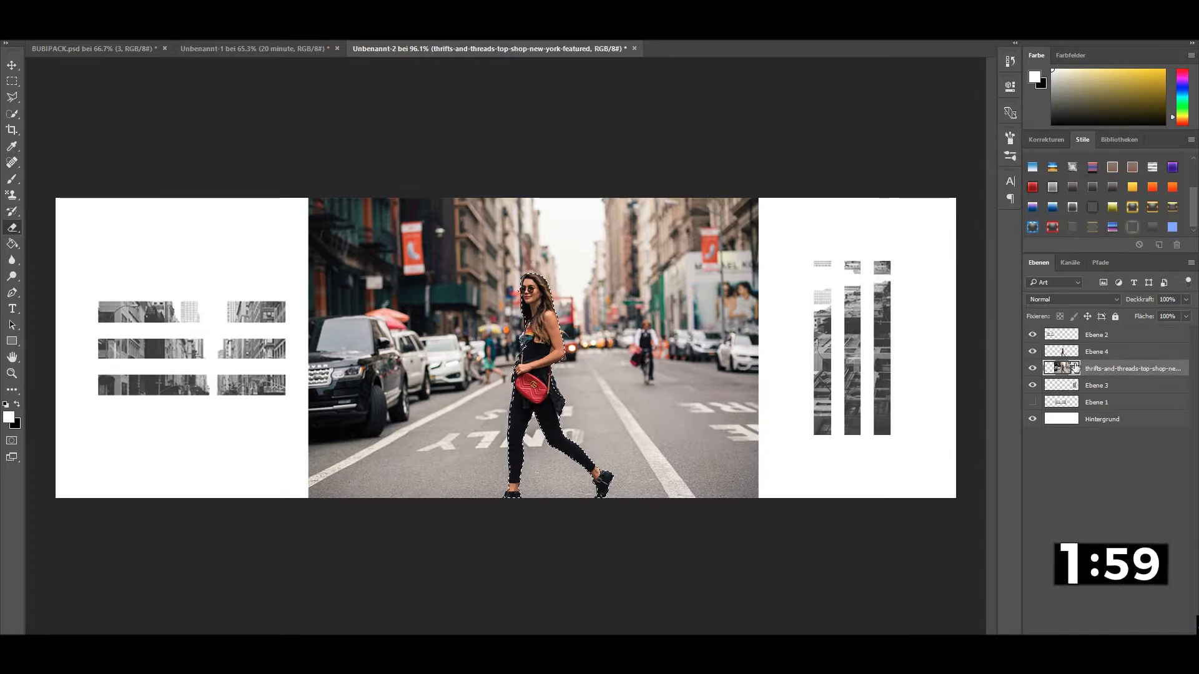
click(11, 82)
right_click(321, 168)
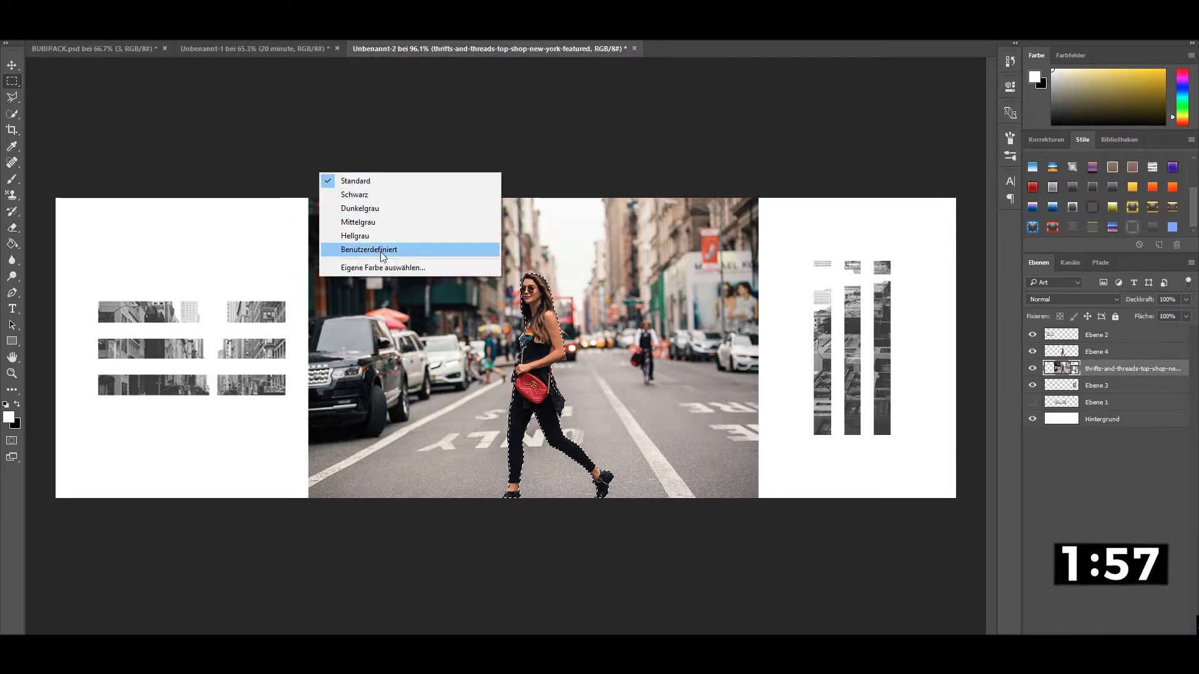
right_click(383, 308)
click(467, 332)
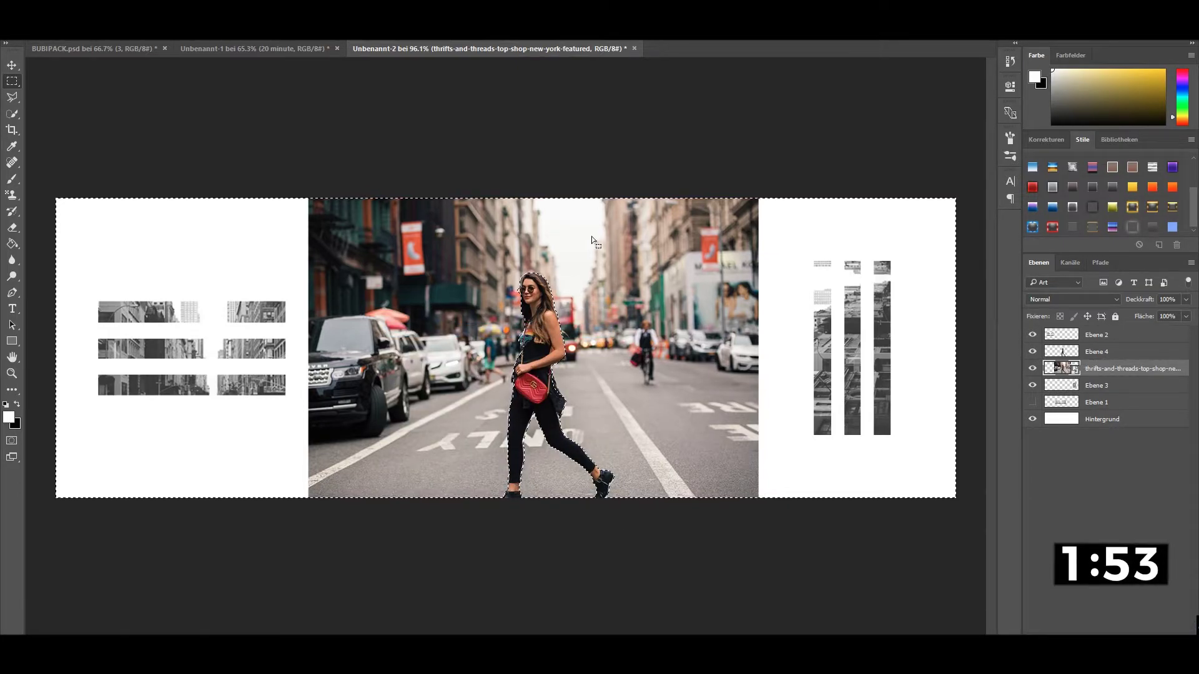
Mute the background with Hue/Saturation: saturation -49, lightness -17.
key(ctrl+u)
drag(725, 305, 768, 332)
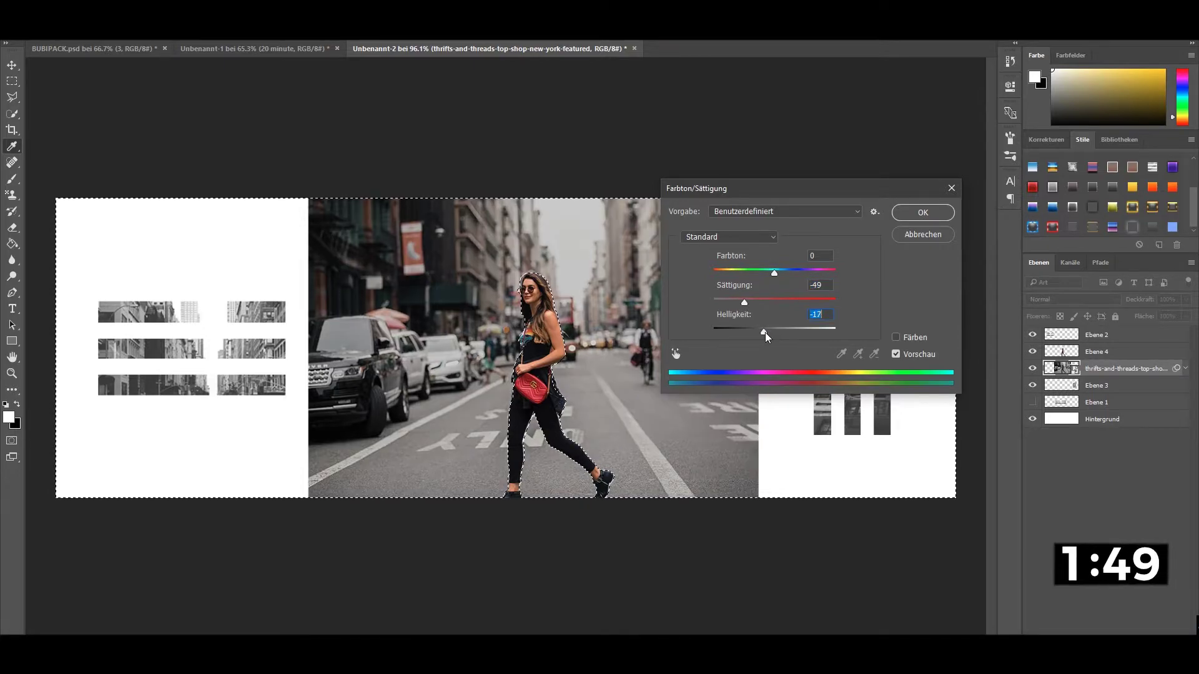
click(922, 213)
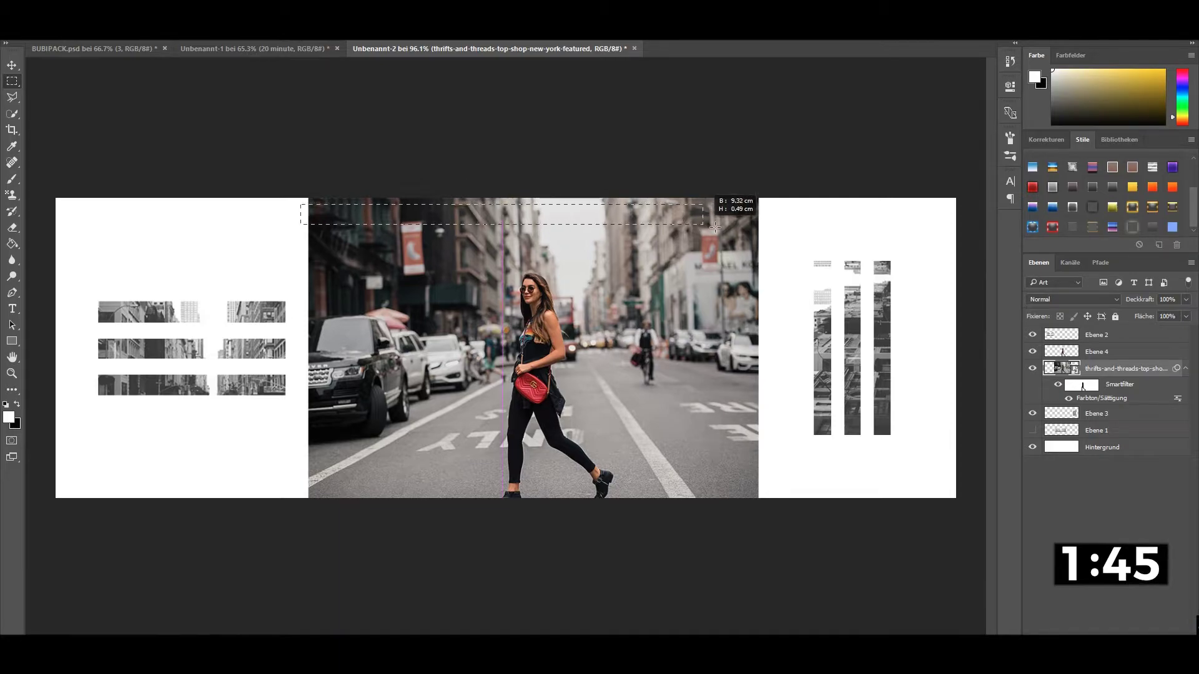
Marquee a thin strip across the photo top and fill it white on a new layer.
mouse_move(715, 228)
mouse_down()
mouse_move(778, 213)
mouse_move(286, 210)
mouse_up()
click(12, 244)
click(471, 233)
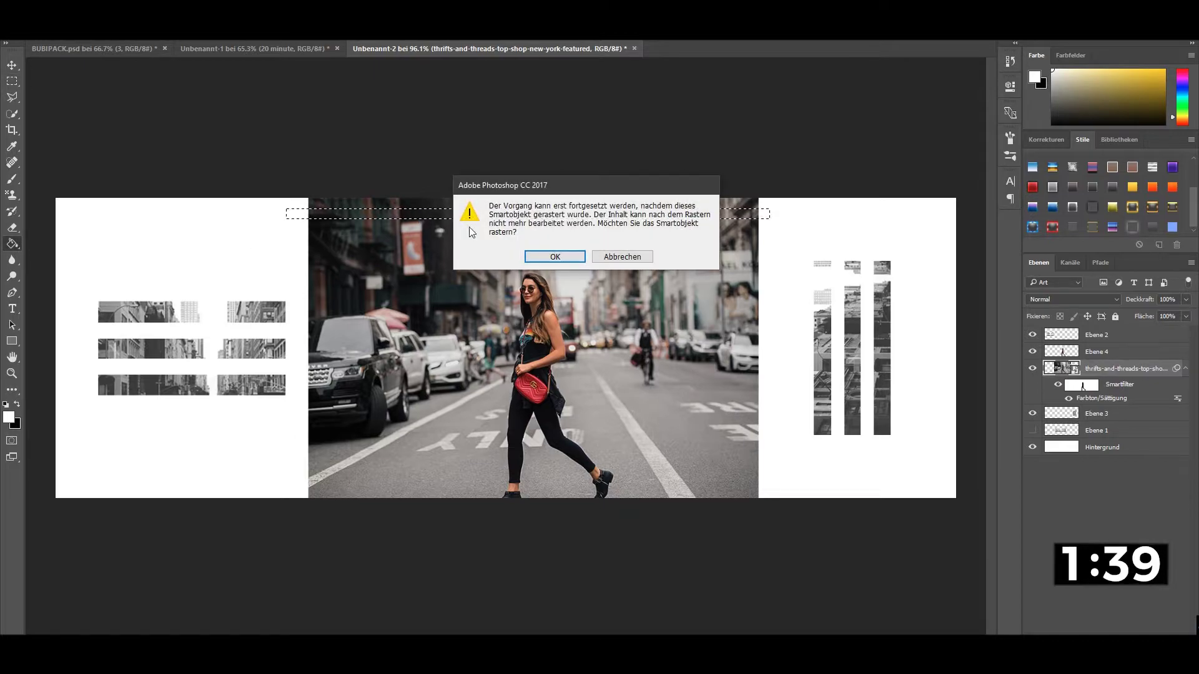
click(544, 257)
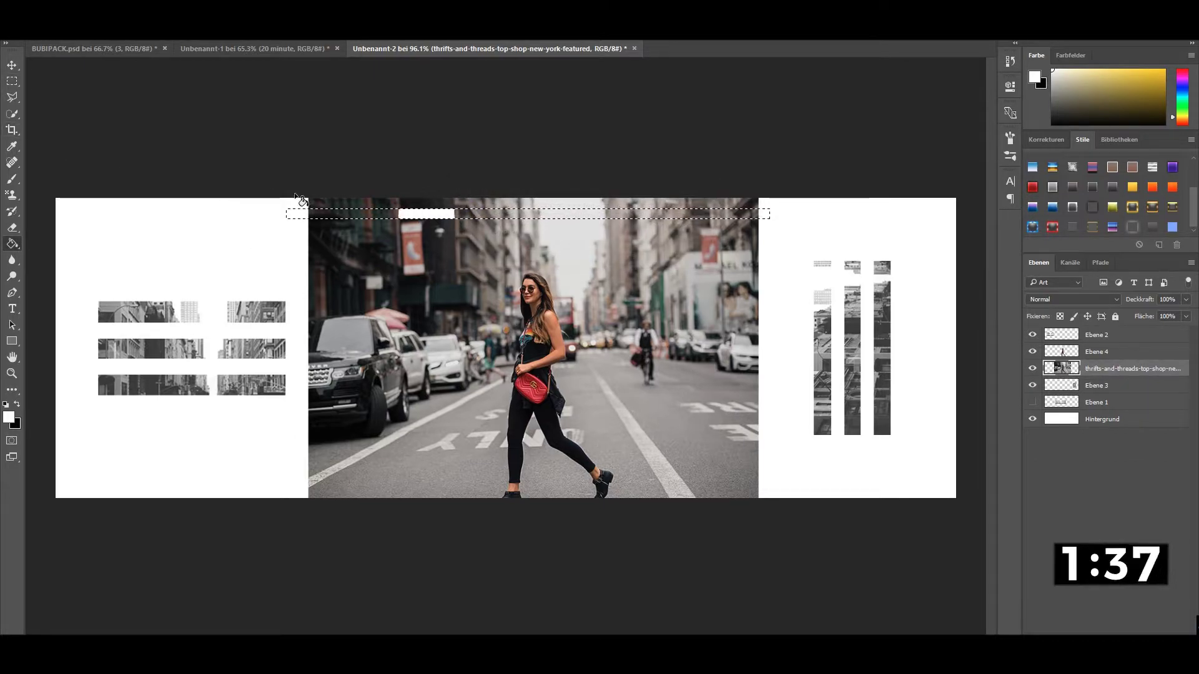
click(1092, 337)
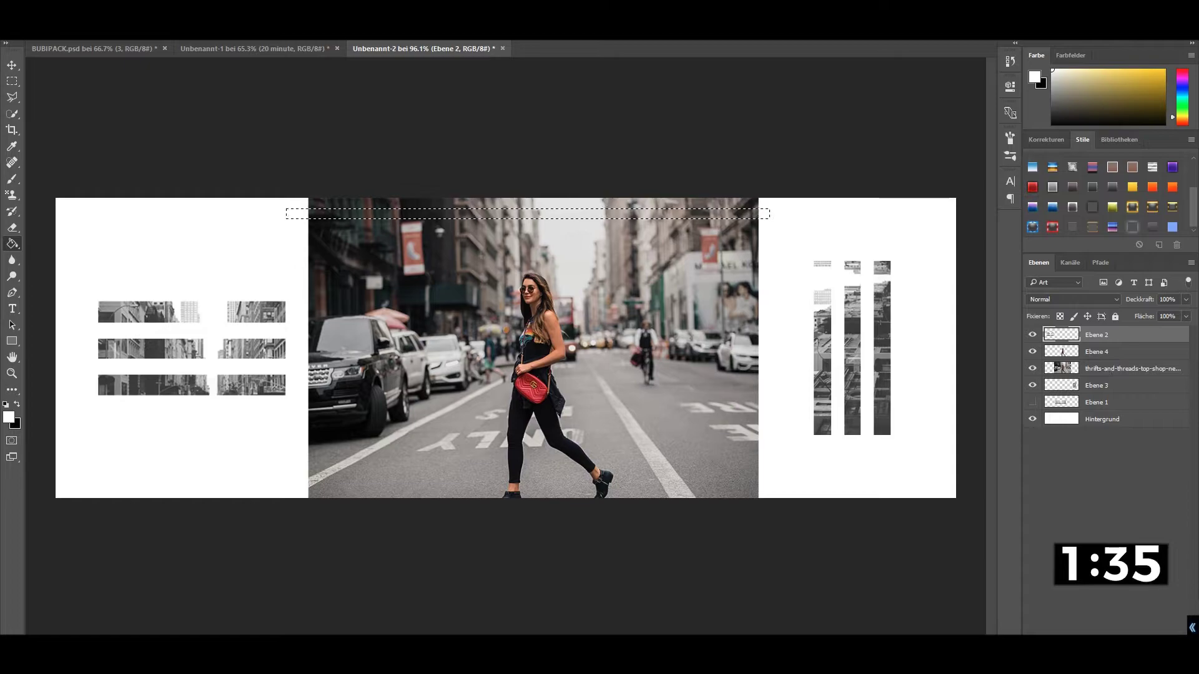
key(ctrl+shift+alt+n)
click(474, 215)
Place the white strip layer below Ebene 2 and align it to the photo's top edge.
click(12, 81)
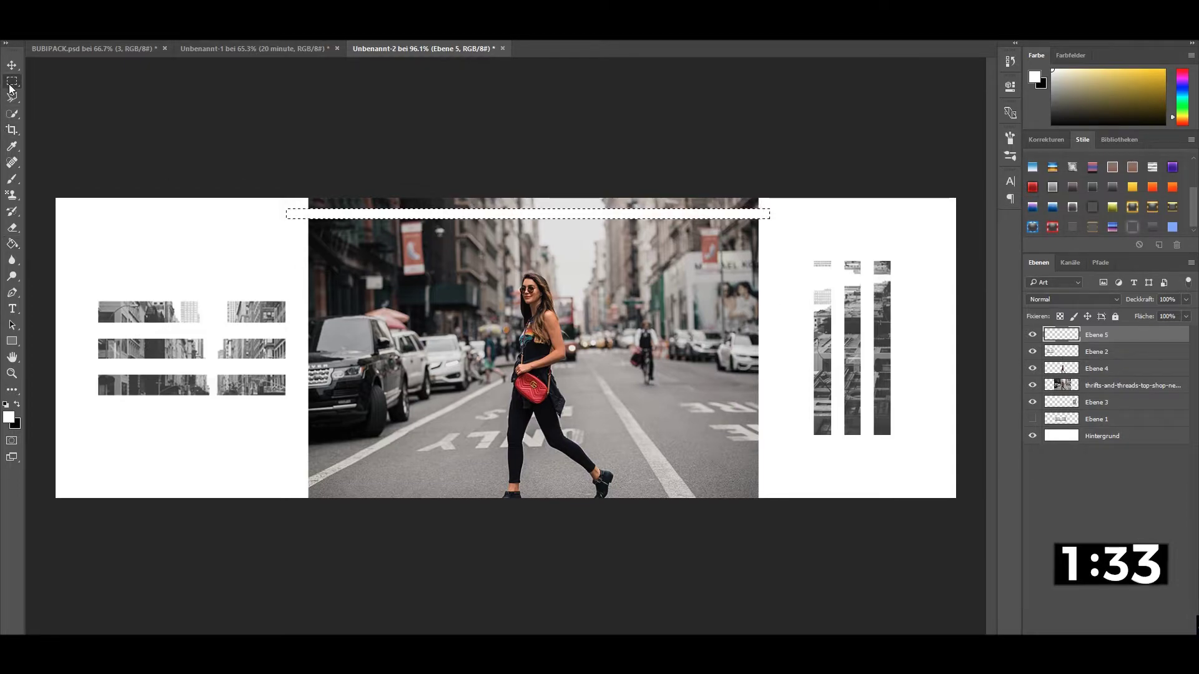
key(v)
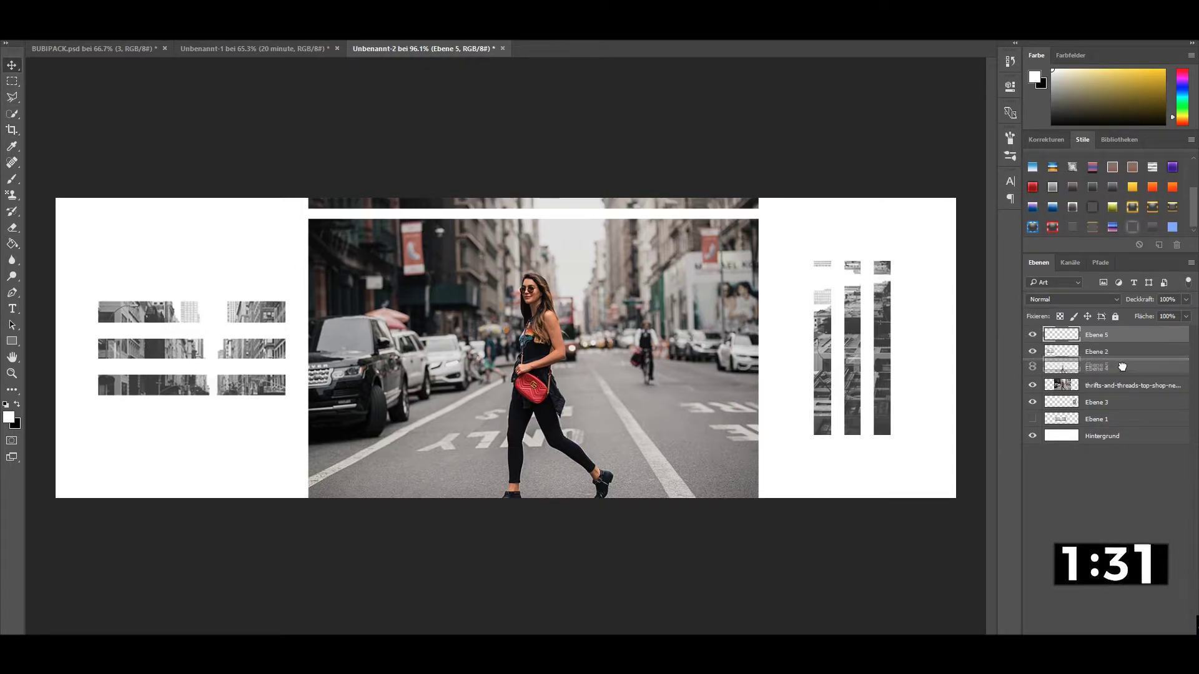
drag(1123, 339, 1117, 360)
drag(668, 247, 669, 241)
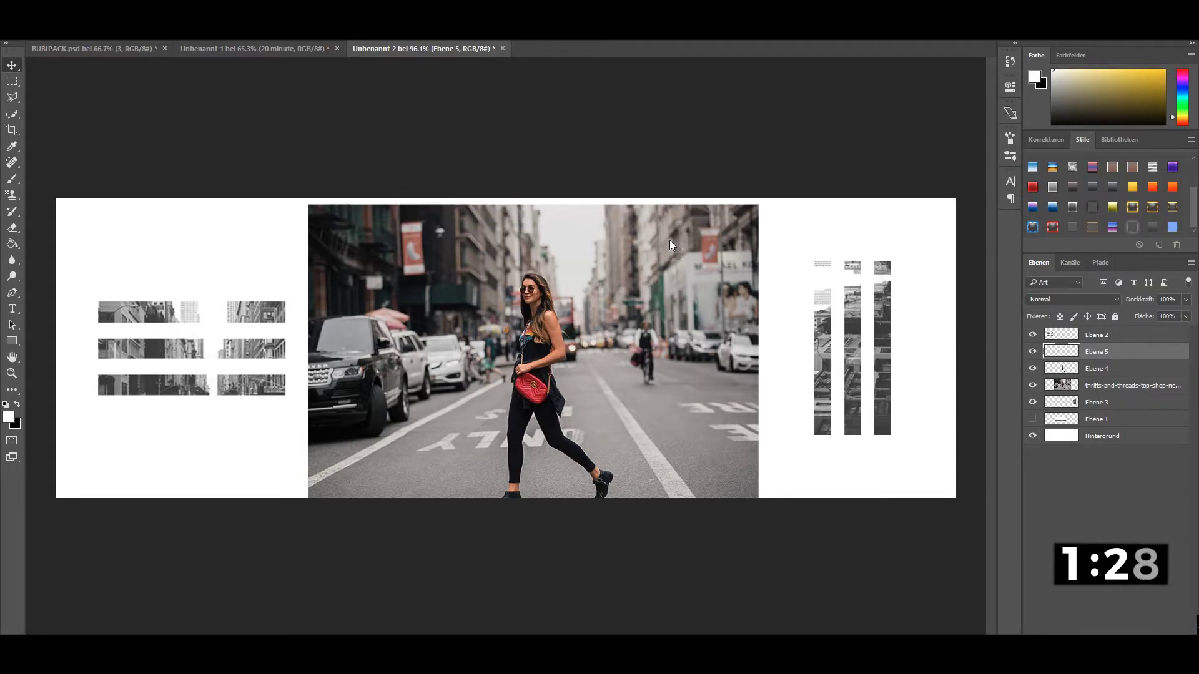
key(Up)
key(Up)
key(Up)
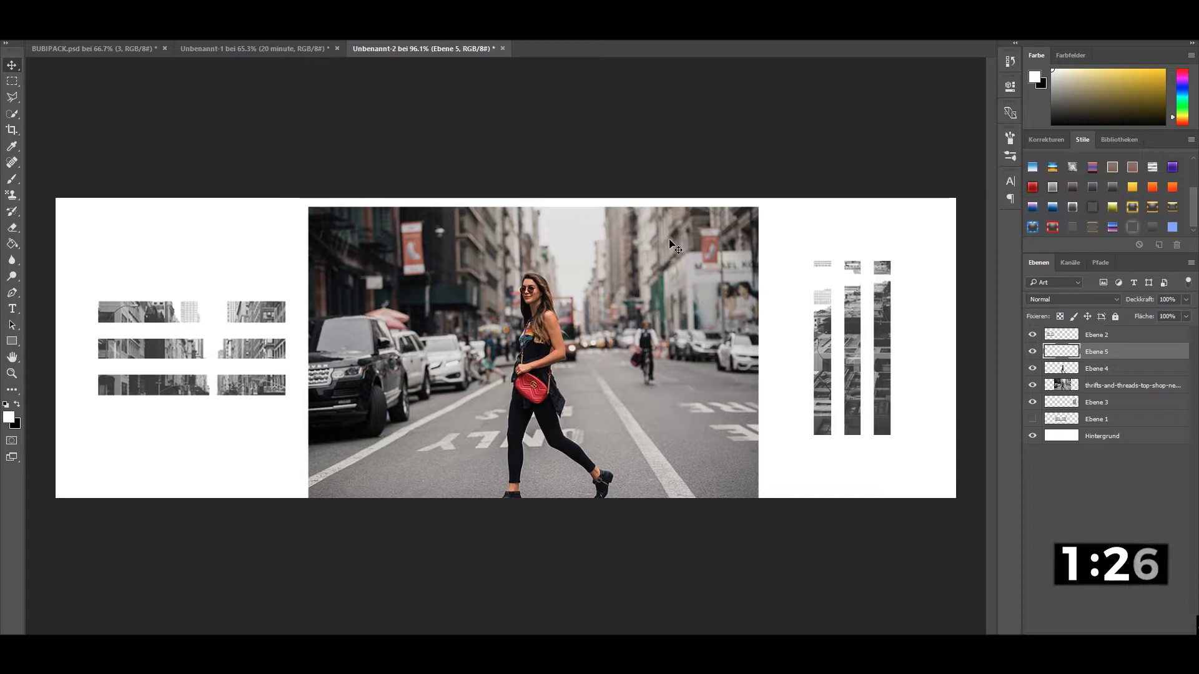
Duplicate the strip repeatedly, shifting each copy down to make evenly spaced stripes to the bottom.
key(shift+alt+Down)
key(shift+Down)
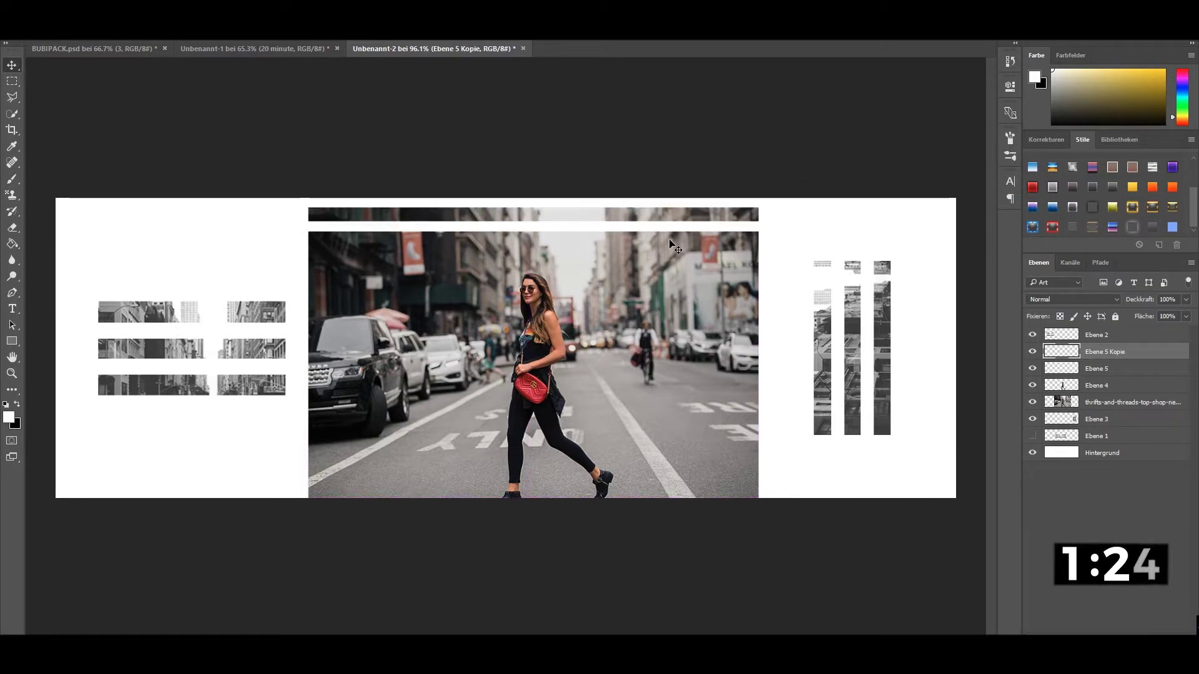
key(shift+Down)
key(shift+alt+Down)
key(shift+Down)
key(shift+Down)
key(shift+alt+Down)
key(shift+Down)
key(shift+Down)
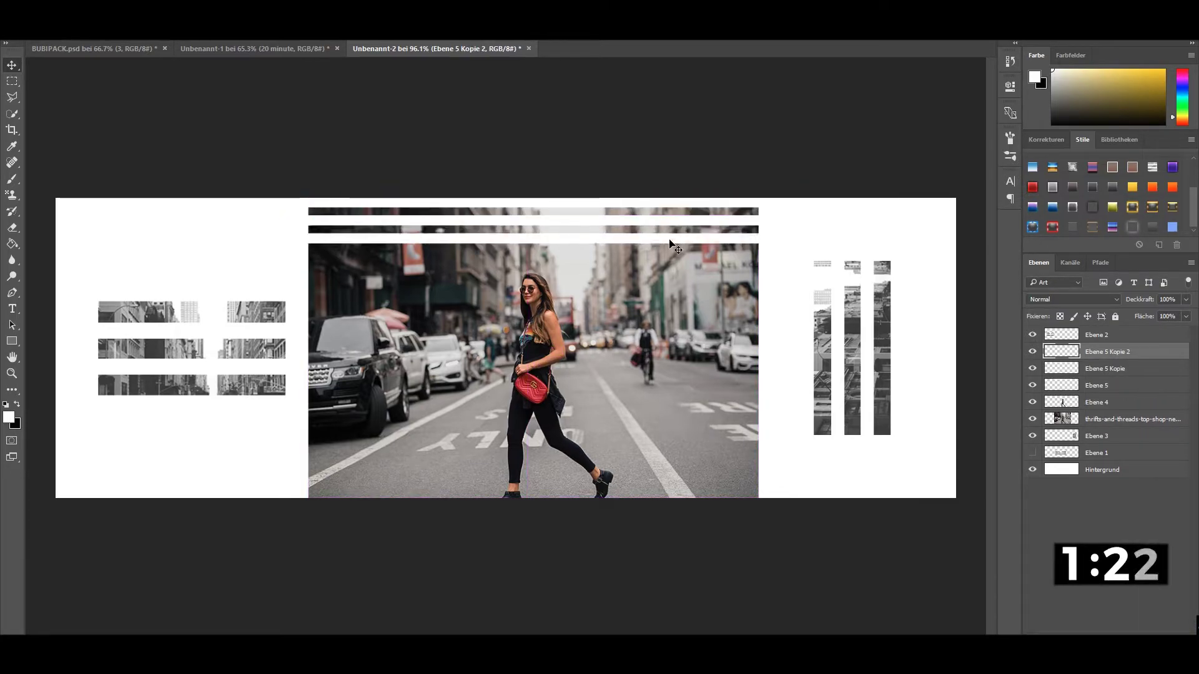
key(shift+Down)
key(shift+alt+Down)
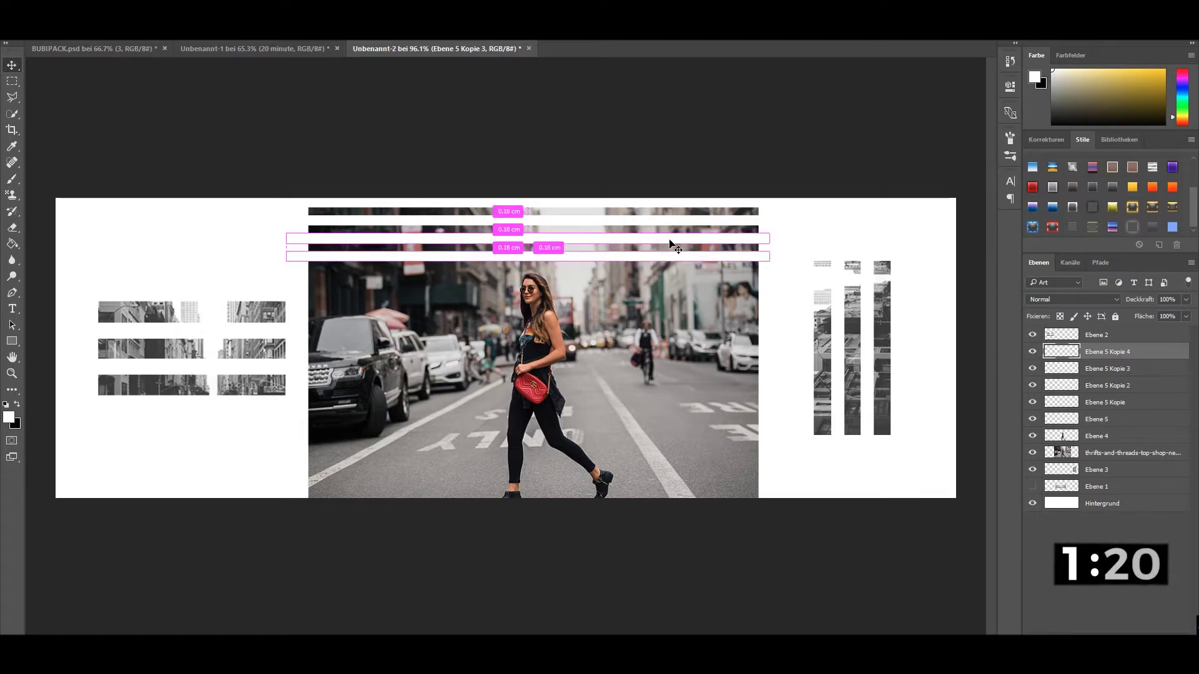
key(shift+Down)
key(shift+Down)
key(shift+alt+Down)
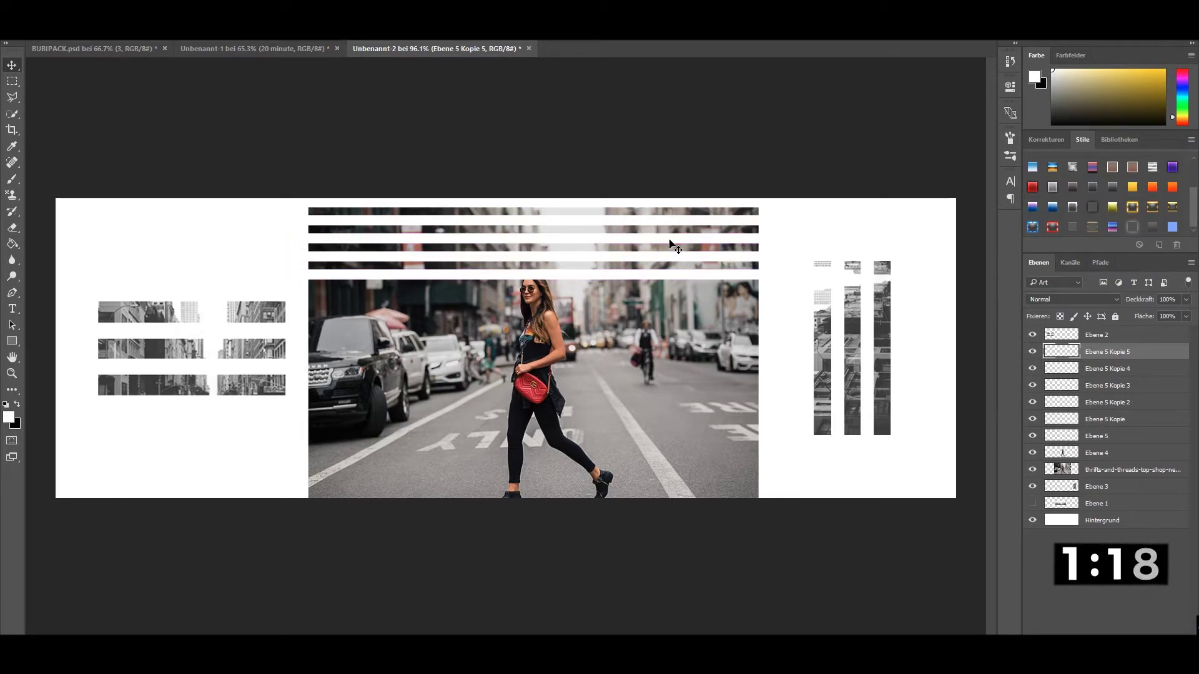
key(shift+Down)
key(shift+Down)
key(shift+alt+Down)
key(shift+Down)
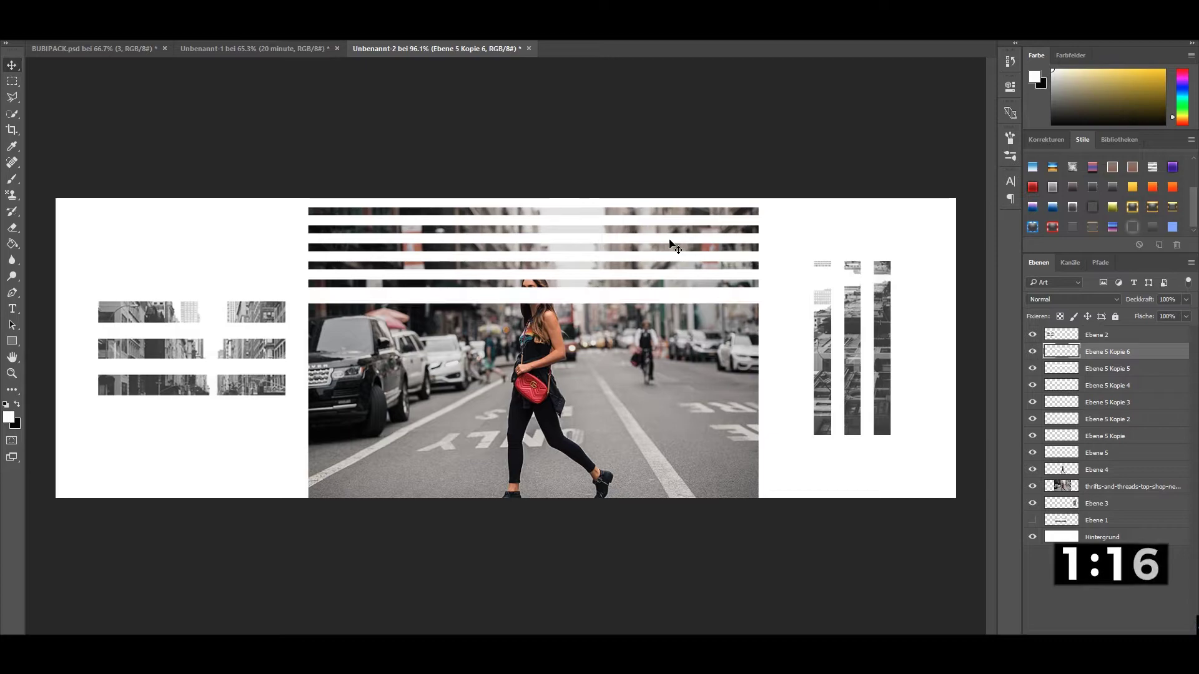
key(shift+Down)
key(shift+Down)
key(shift+alt+Down)
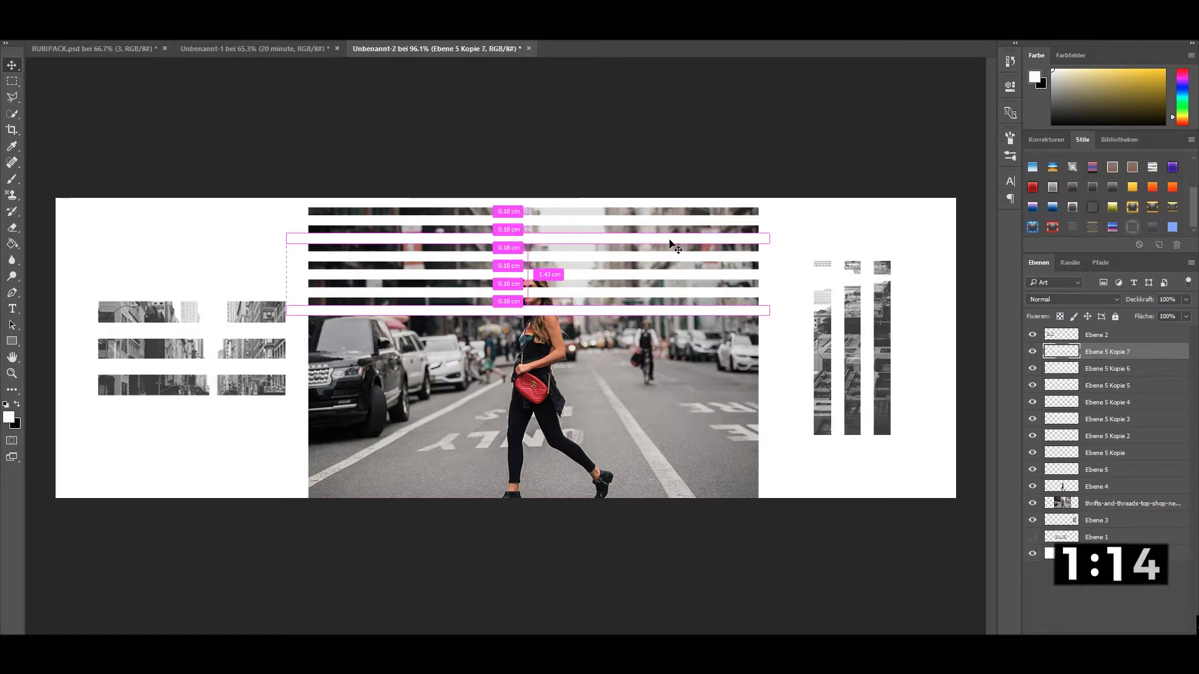
key(shift+Down)
key(shift+Down)
key(shift+Down)
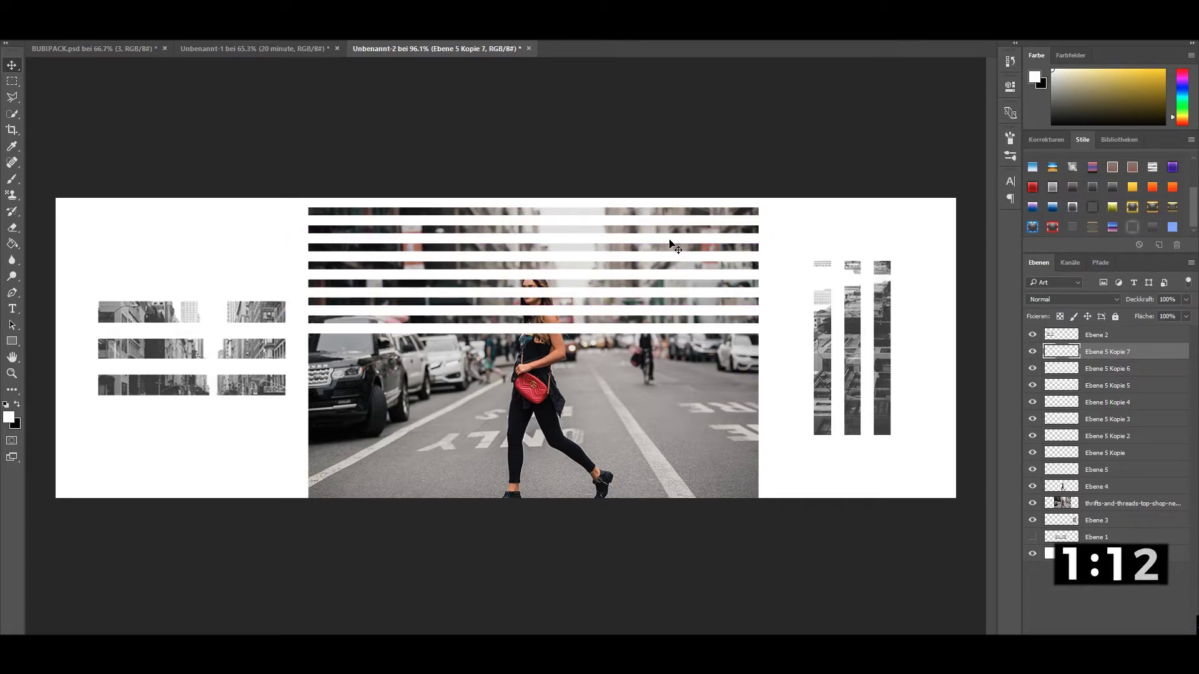
key(shift+alt+Down)
key(shift+Down)
key(shift+Down)
key(shift+Down)
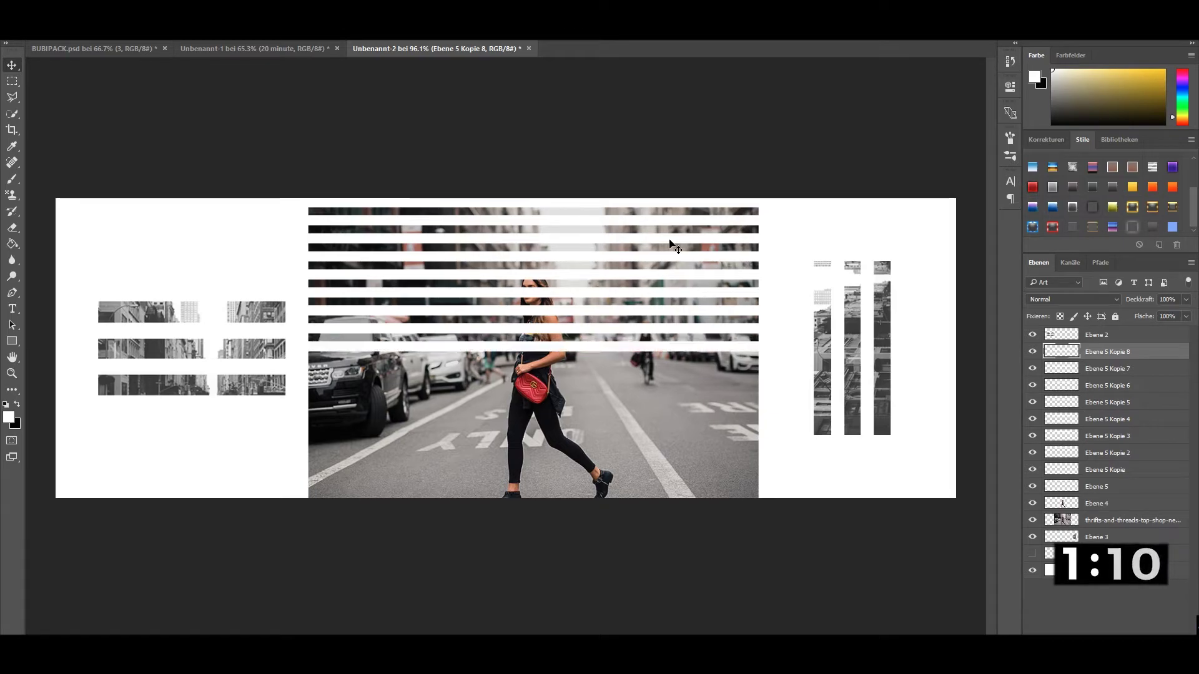
key(shift+alt+Down)
key(shift+Down)
key(shift+Down)
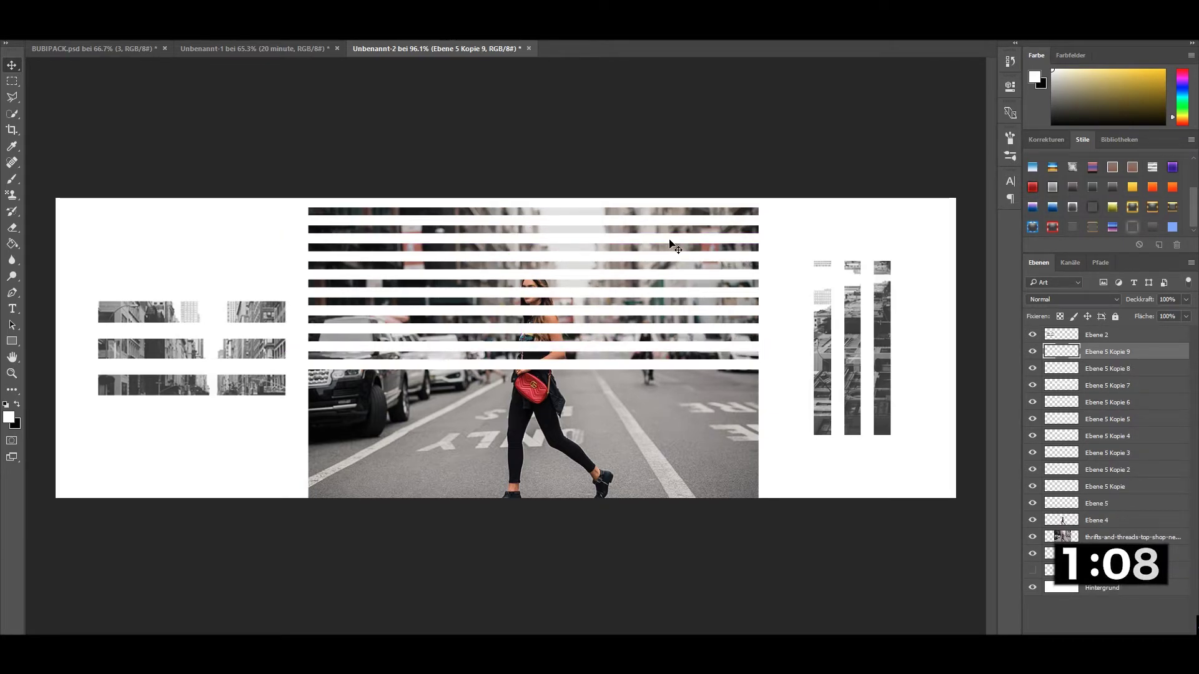
key(shift+alt+Down)
key(shift+alt+Down)
key(shift+Down)
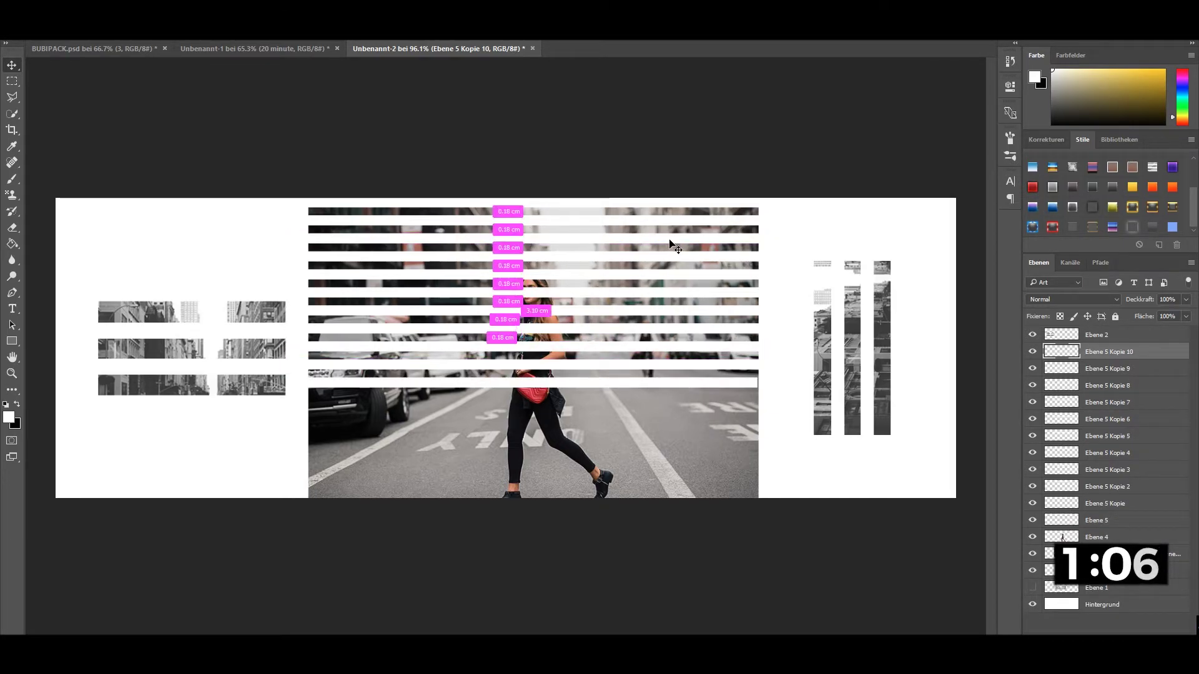
key(shift+Down)
key(shift+Down)
key(shift+Down)
key(shift+alt+Down)
key(shift+Down)
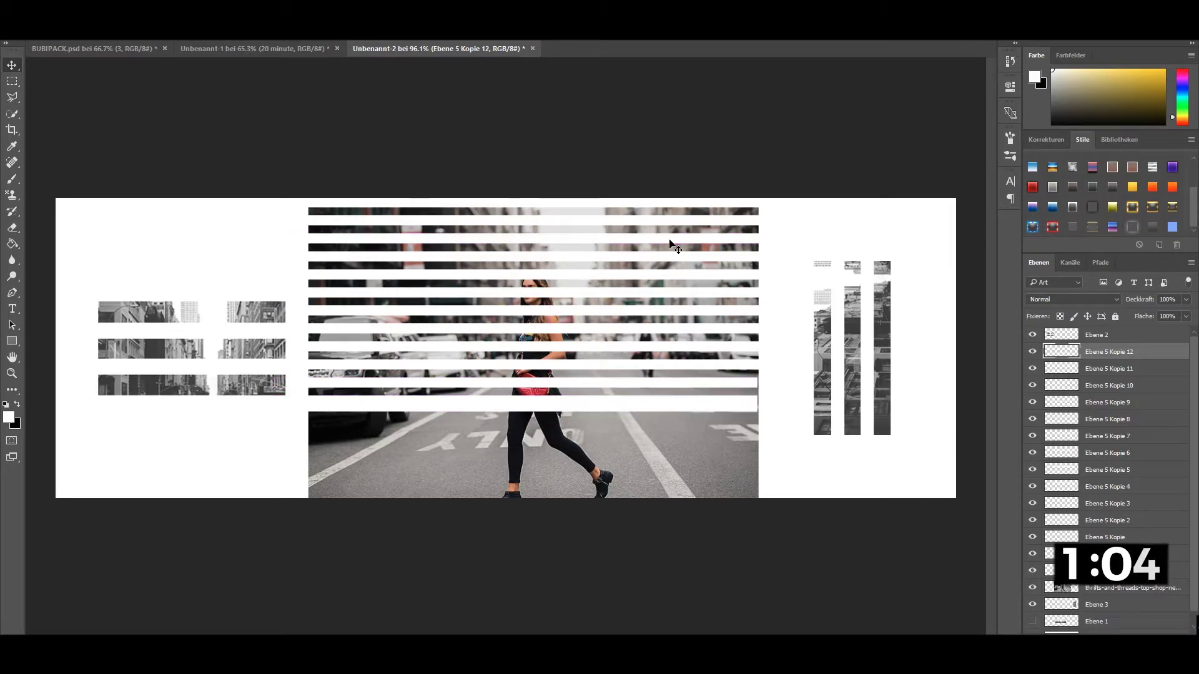
key(shift+Down)
key(shift+alt+Down)
key(shift+Down)
key(shift+Down)
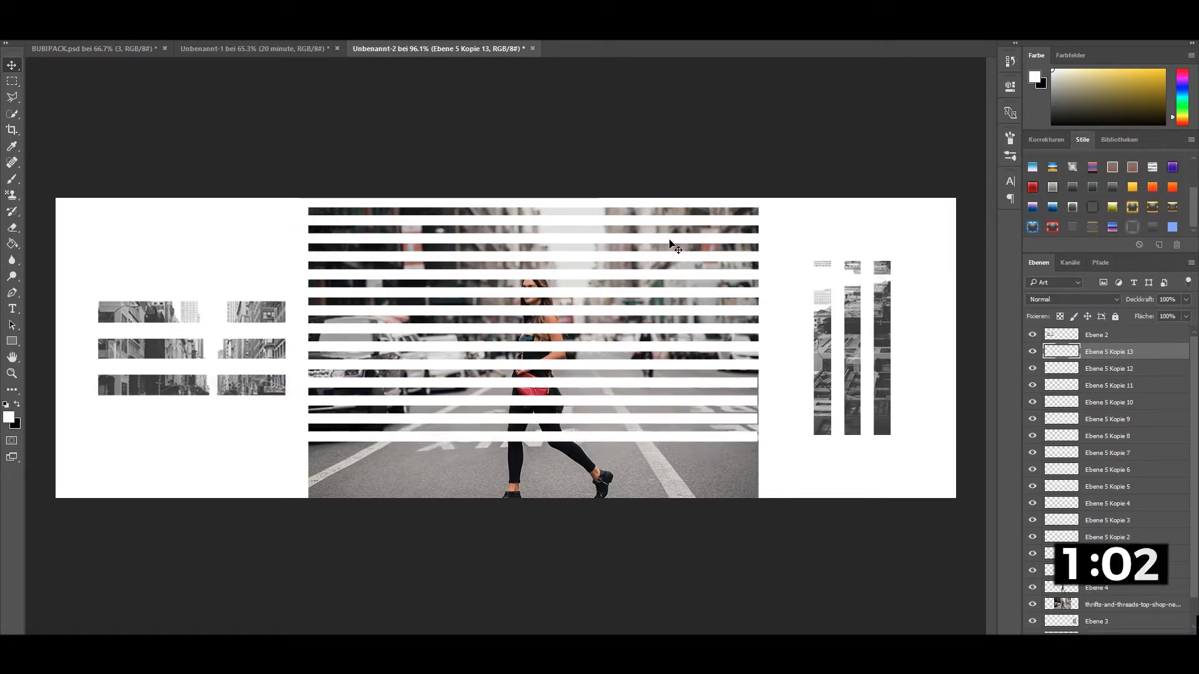
key(shift+alt+Down)
key(shift+Down)
key(shift+Down)
key(shift+alt+Down)
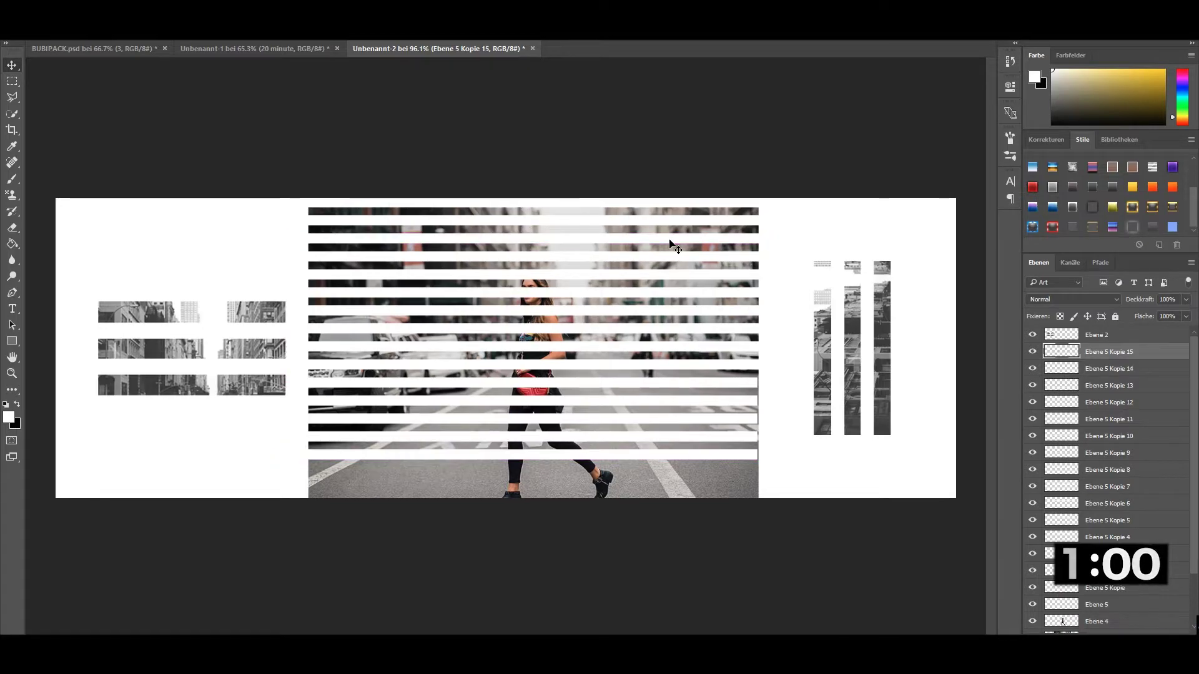
key(shift+Down)
key(shift+Down)
key(shift+Down)
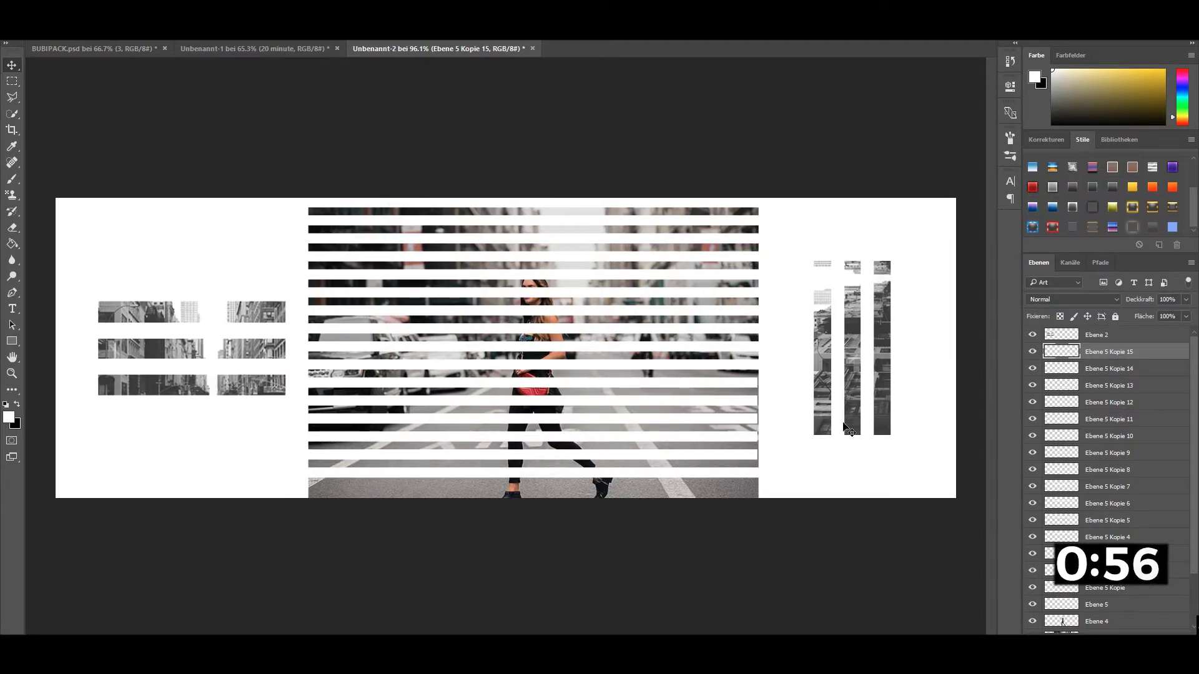
key(shift+alt+Down)
key(shift+Down)
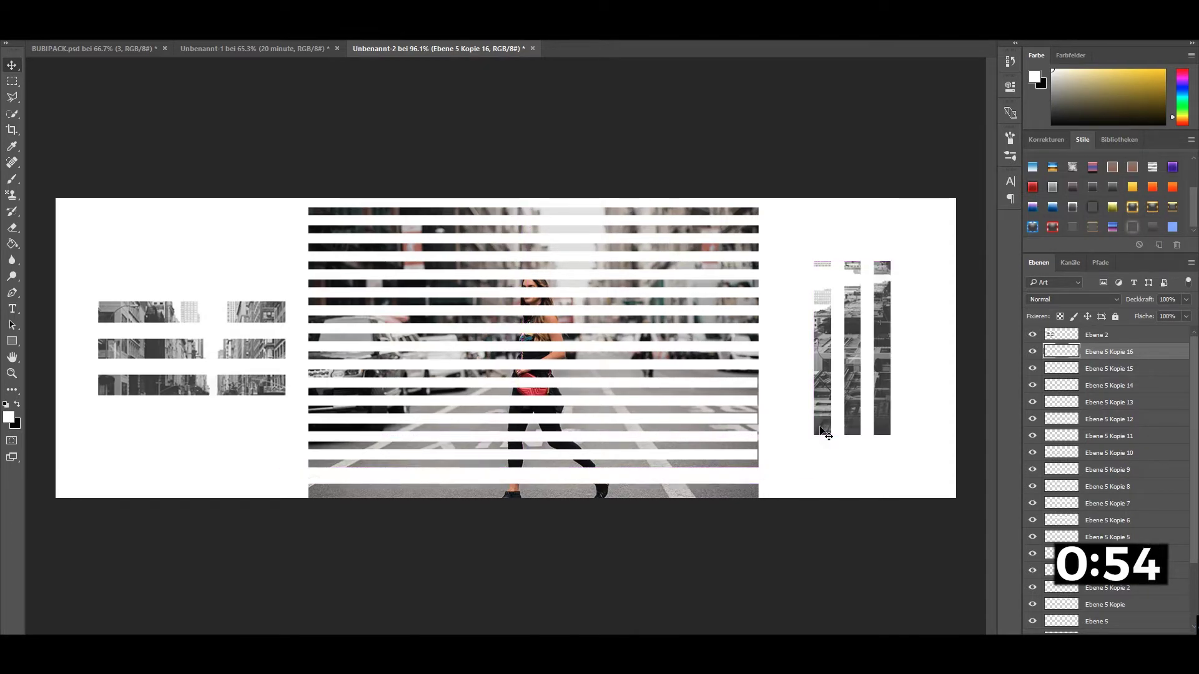
key(shift+Down)
key(shift+Down)
key(Down)
key(Down)
key(Down)
key(Down)
key(Down)
key(Down)
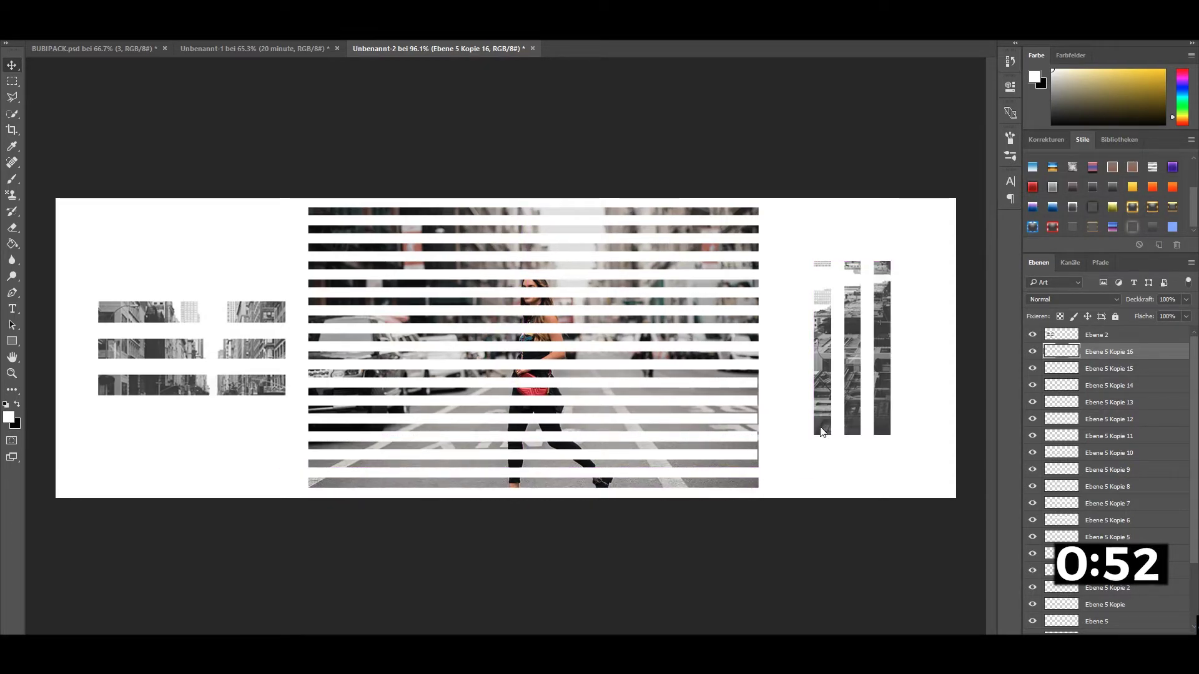
Move the woman's layer Ebene 4 up in front of the stripe layers.
click(1118, 368)
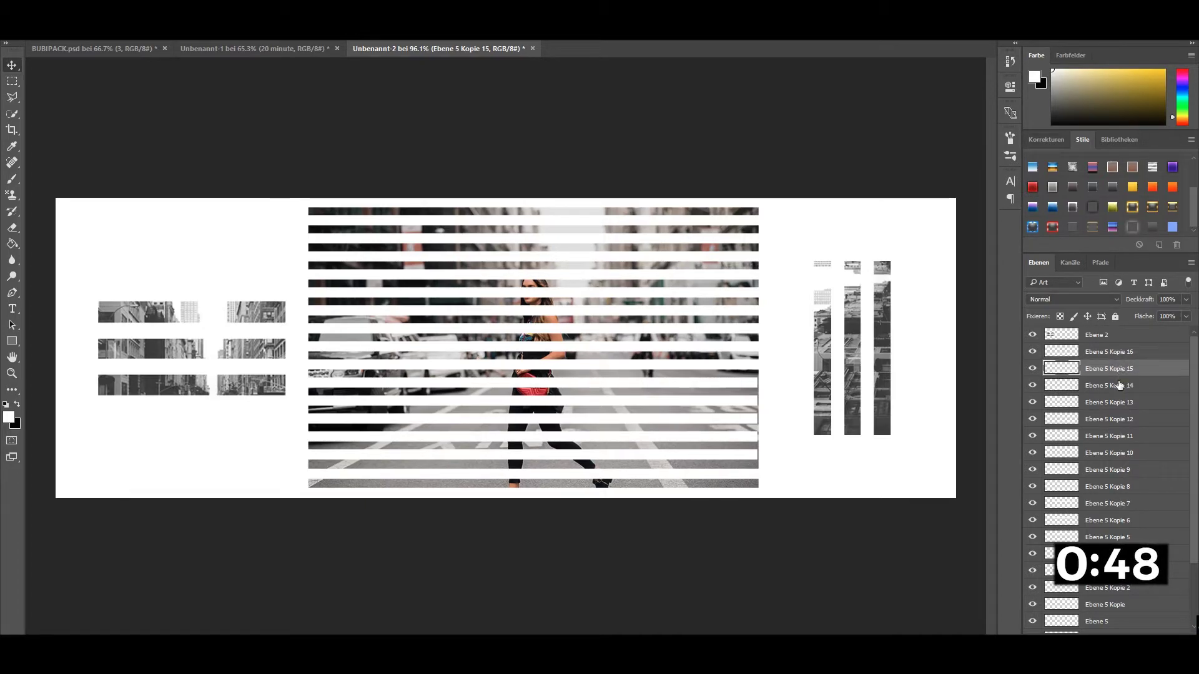
click(1119, 385)
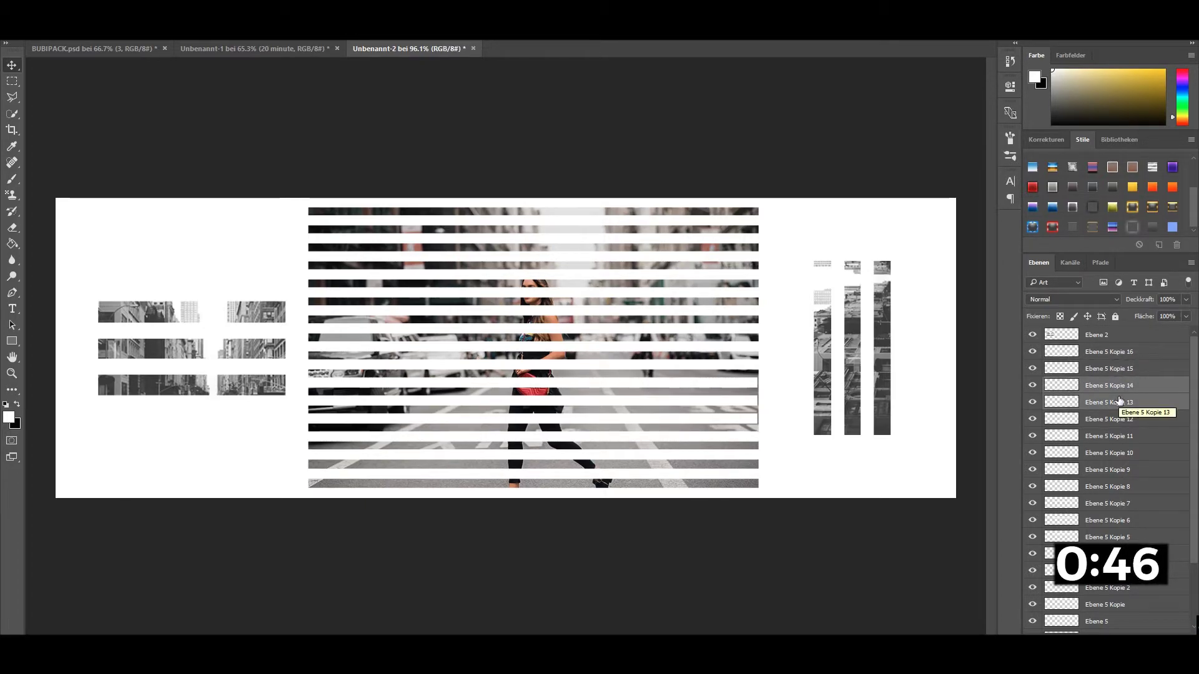
click(1119, 423)
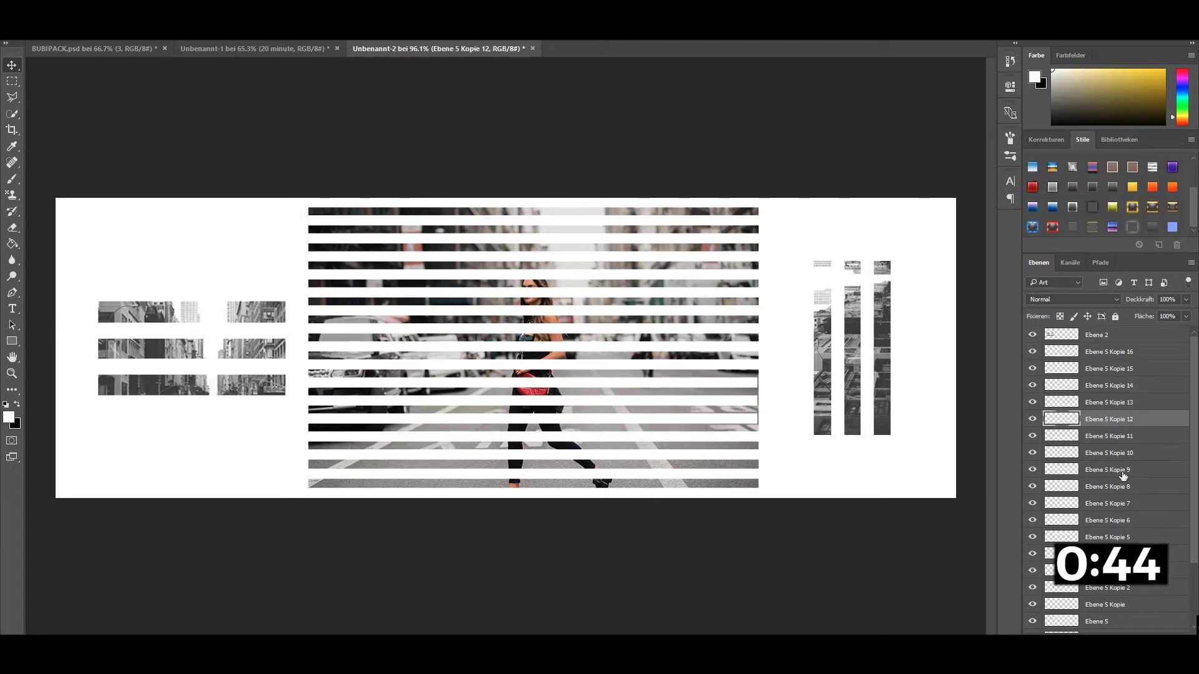
shift+click(1122, 473)
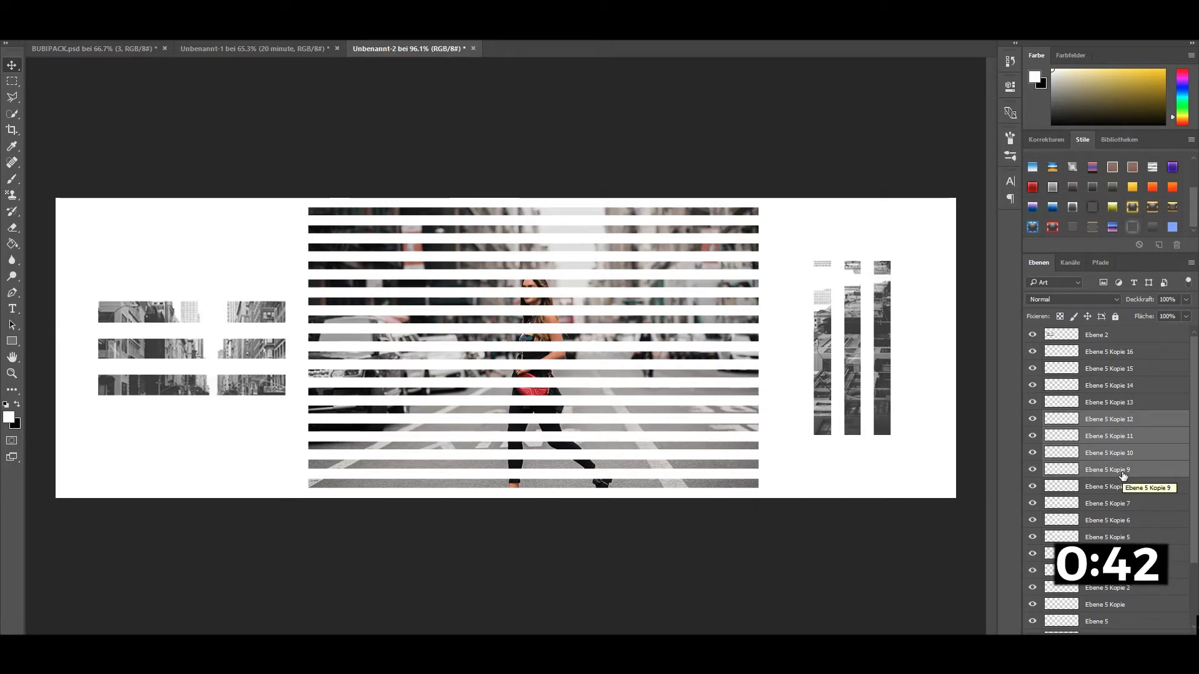
scroll(590, 331, down, 2)
scroll(589, 327, up, 2)
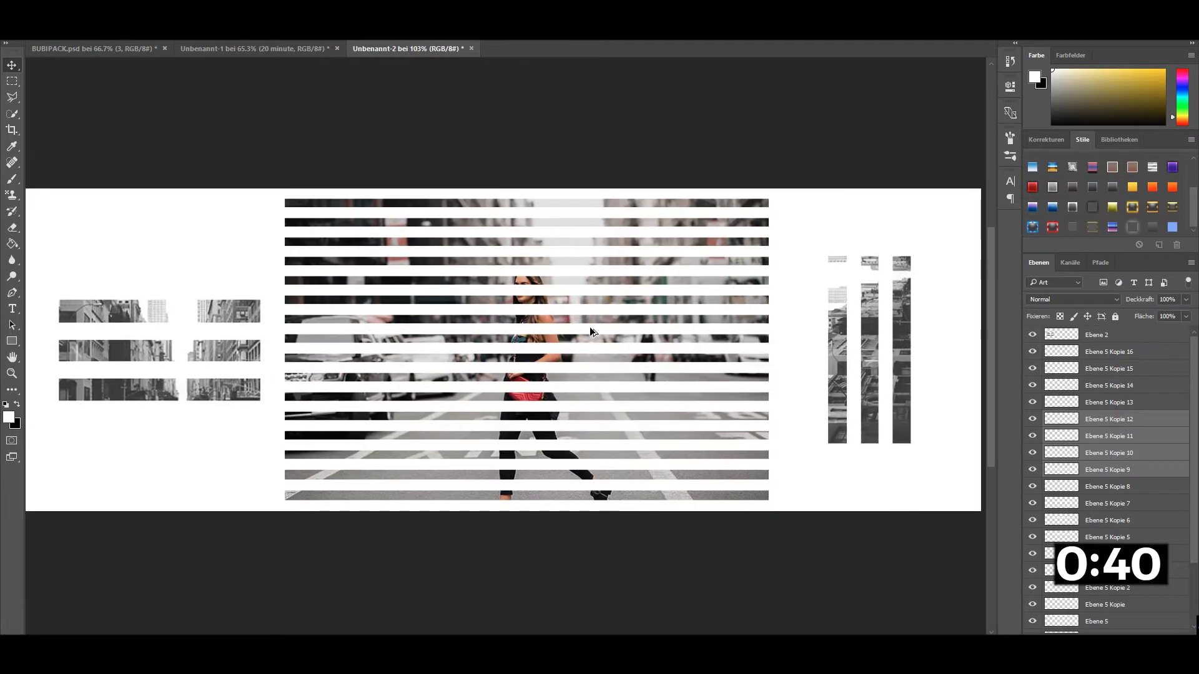
scroll(1111, 474, down, 2)
key(alt+period)
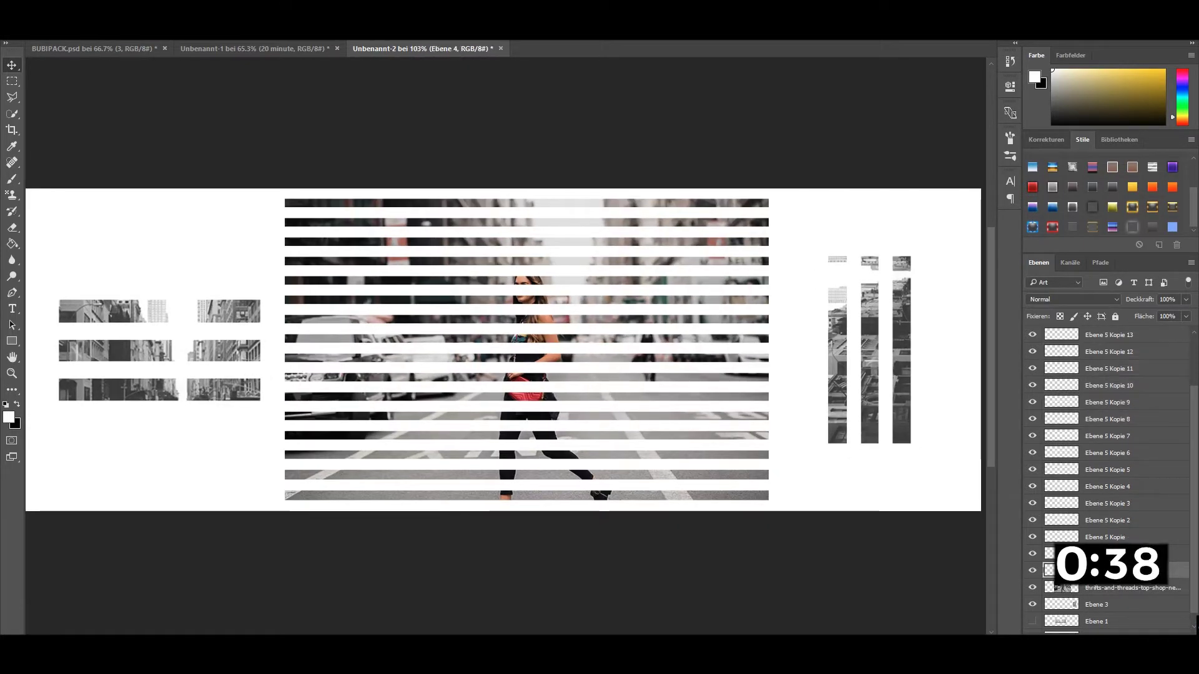
drag(1117, 285, 1098, 337)
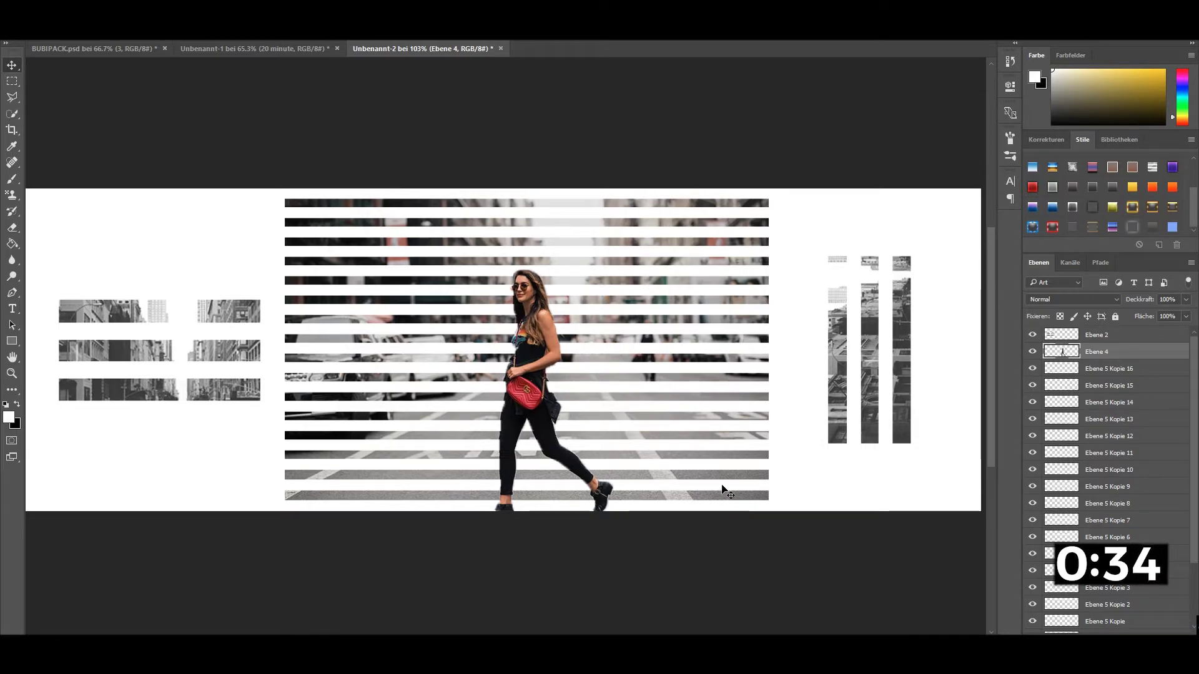
Move stripe layers Ebene 5 Kopie 16, 15 and 14 above the woman's layer.
click(1108, 370)
scroll(1102, 400, down, 1)
scroll(1099, 415, down, 1)
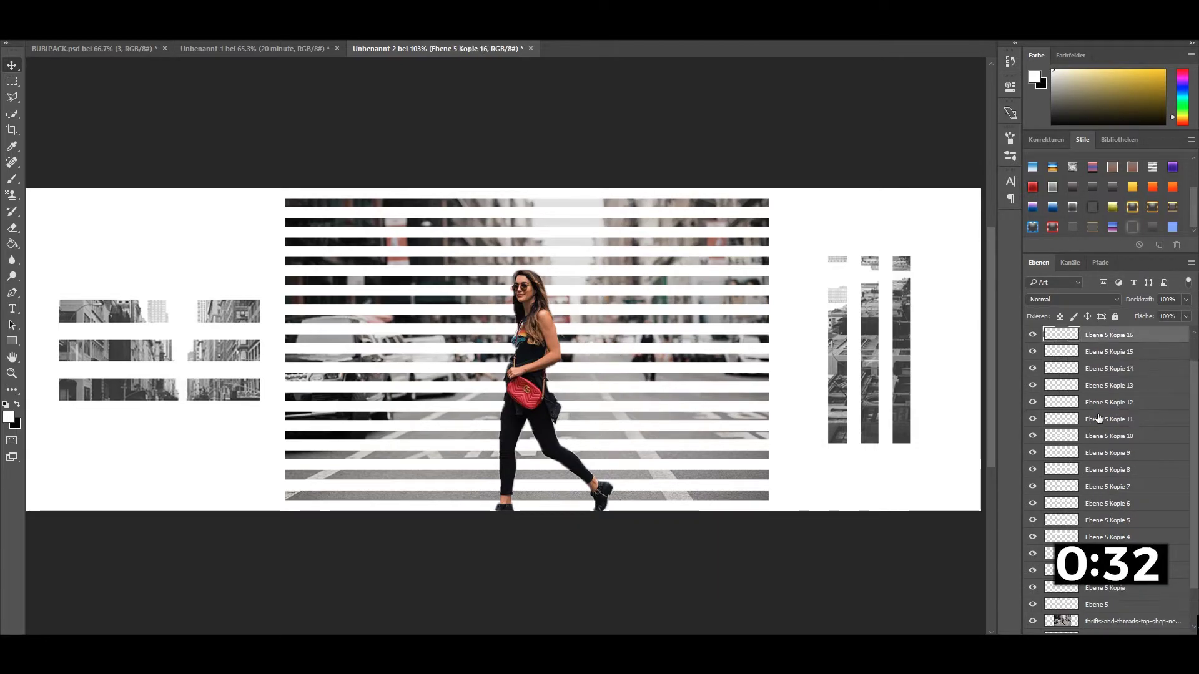
shift+click(1098, 375)
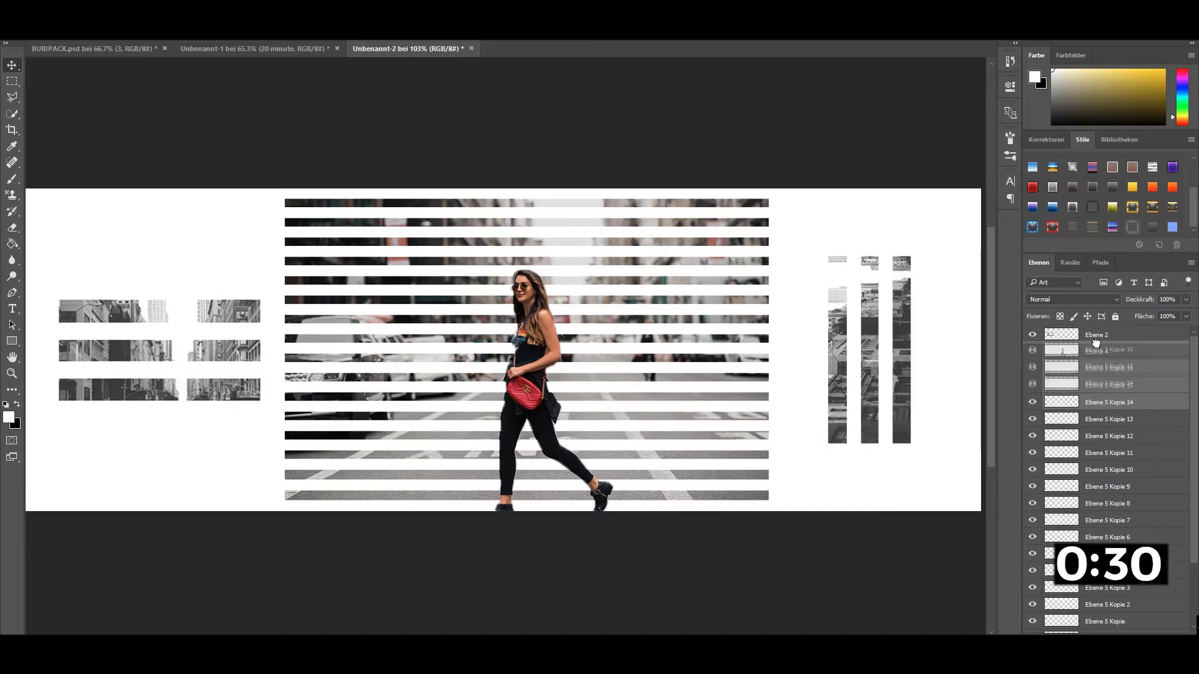
drag(1098, 374, 1097, 344)
Load the woman's outline as a selection and erase the stripes over her legs.
click(1101, 353)
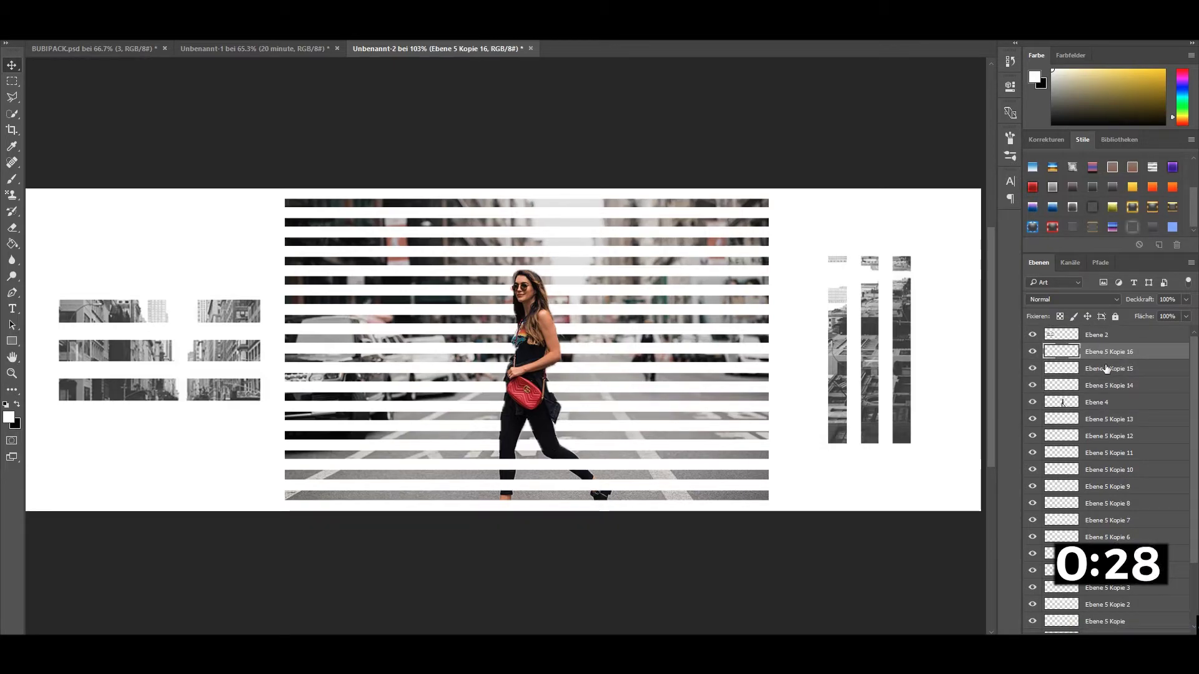
ctrl+click(1060, 407)
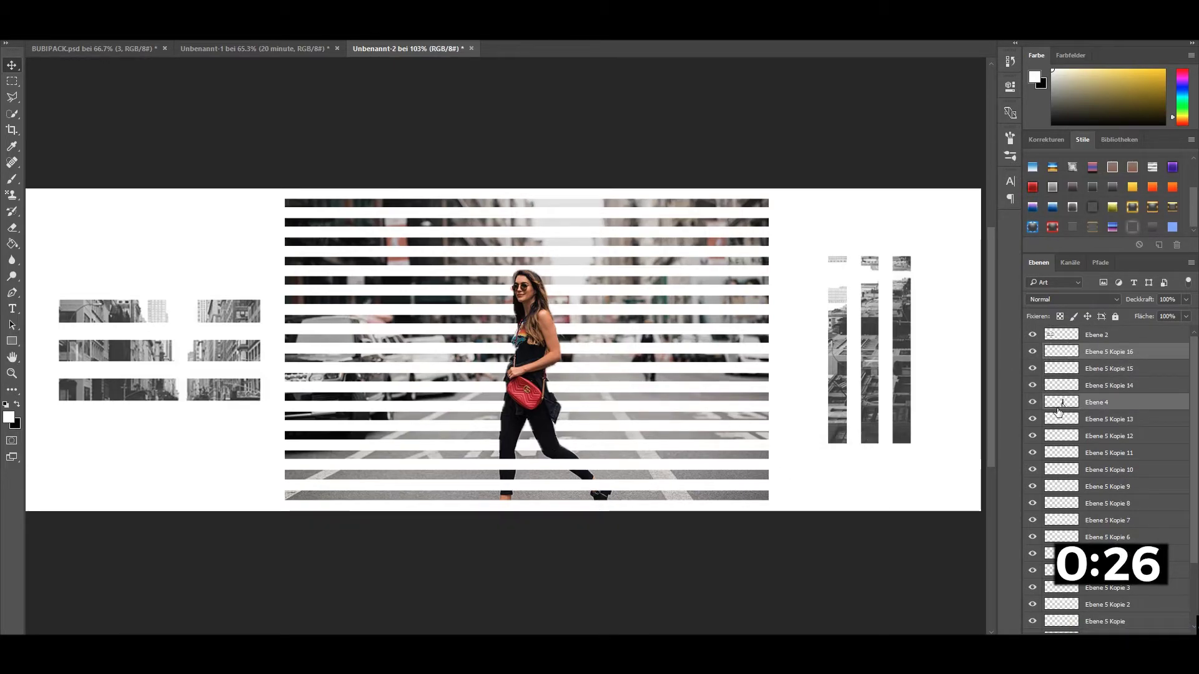
ctrl+click(1064, 403)
click(12, 227)
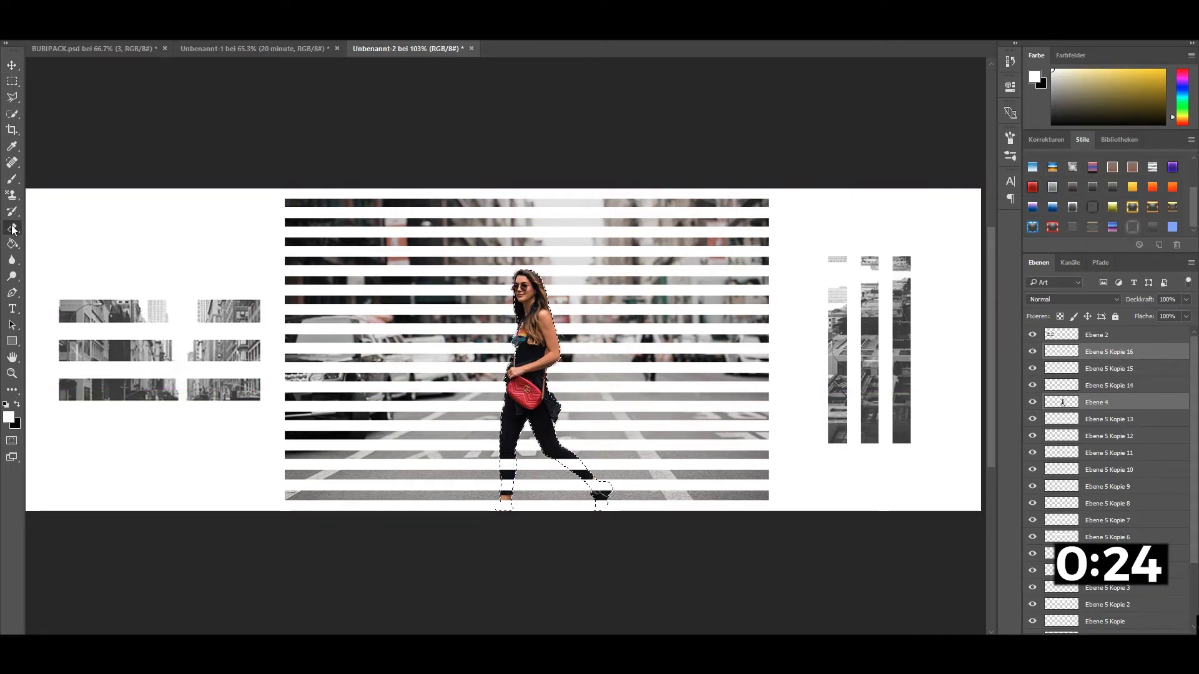
click(578, 465)
click(553, 244)
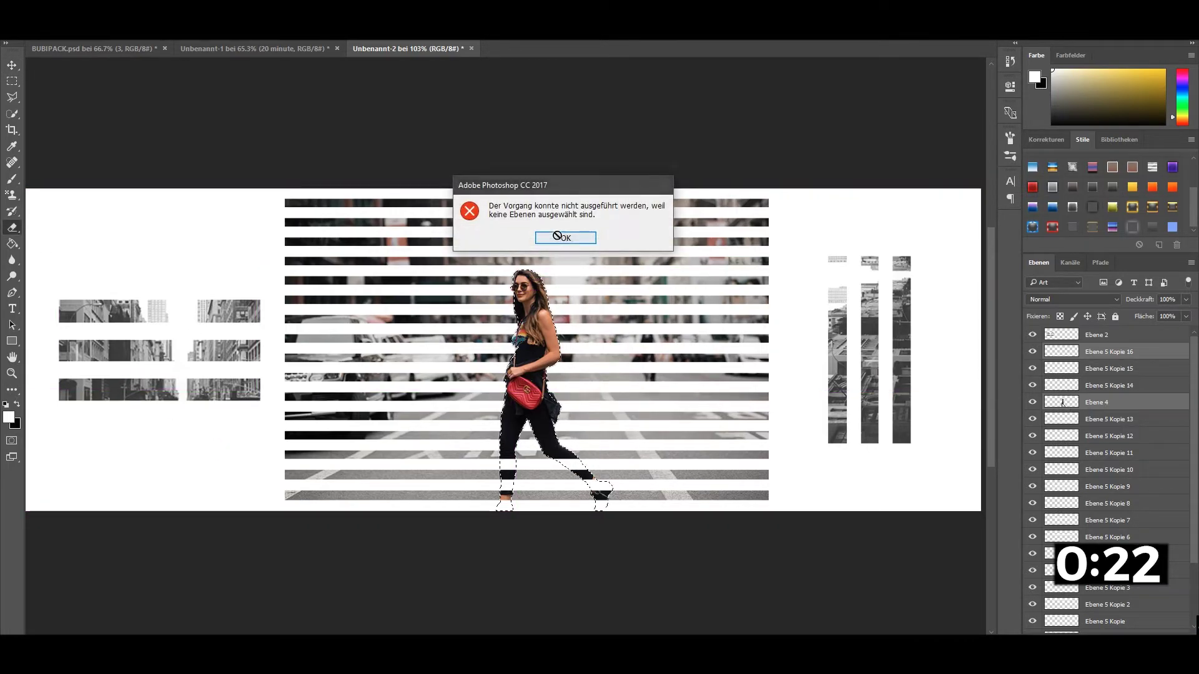
click(1106, 357)
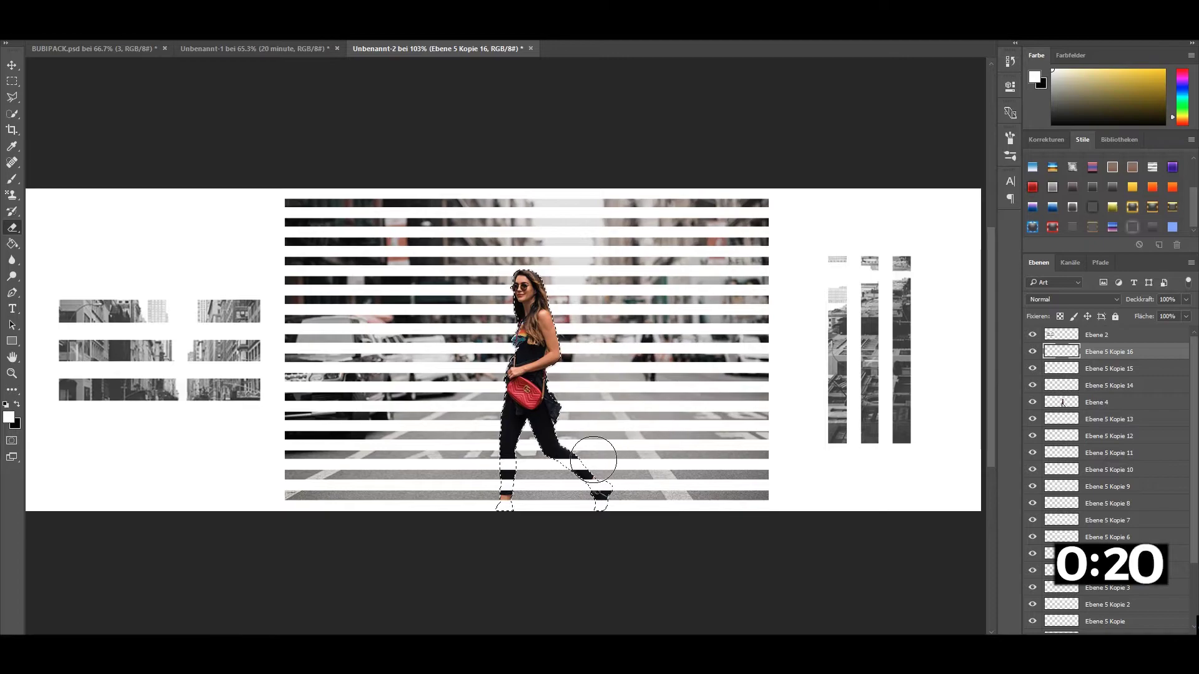
click(1068, 387)
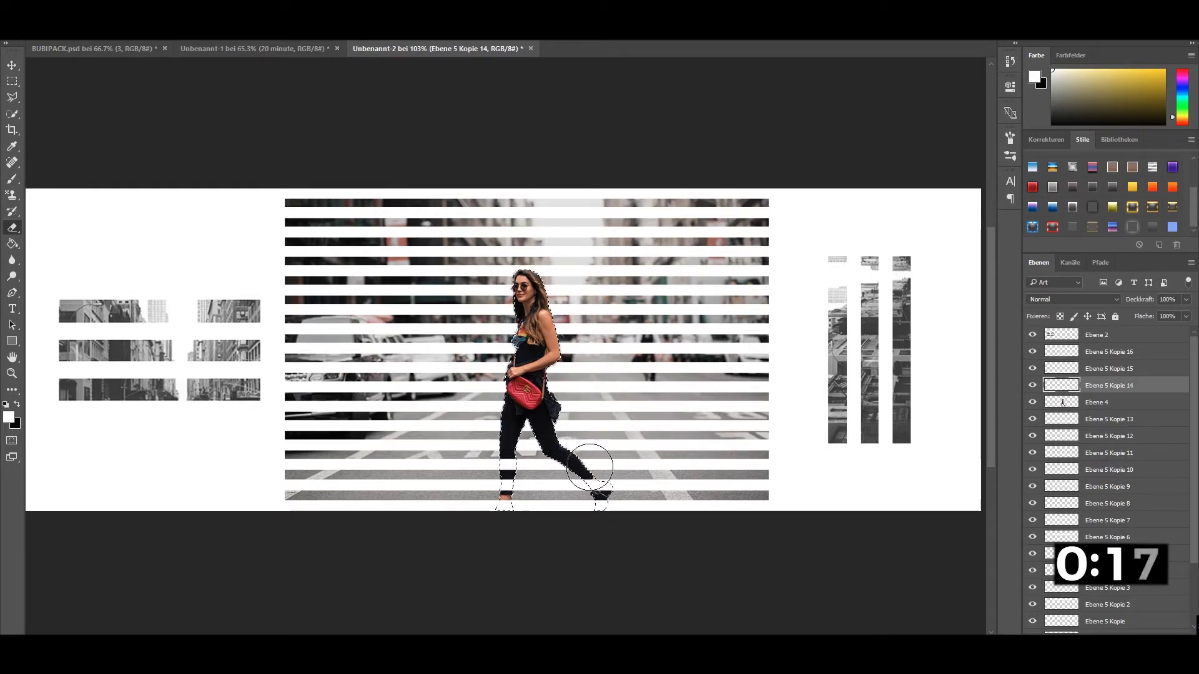
Clear the selection outline around the woman.
click(12, 81)
click(265, 230)
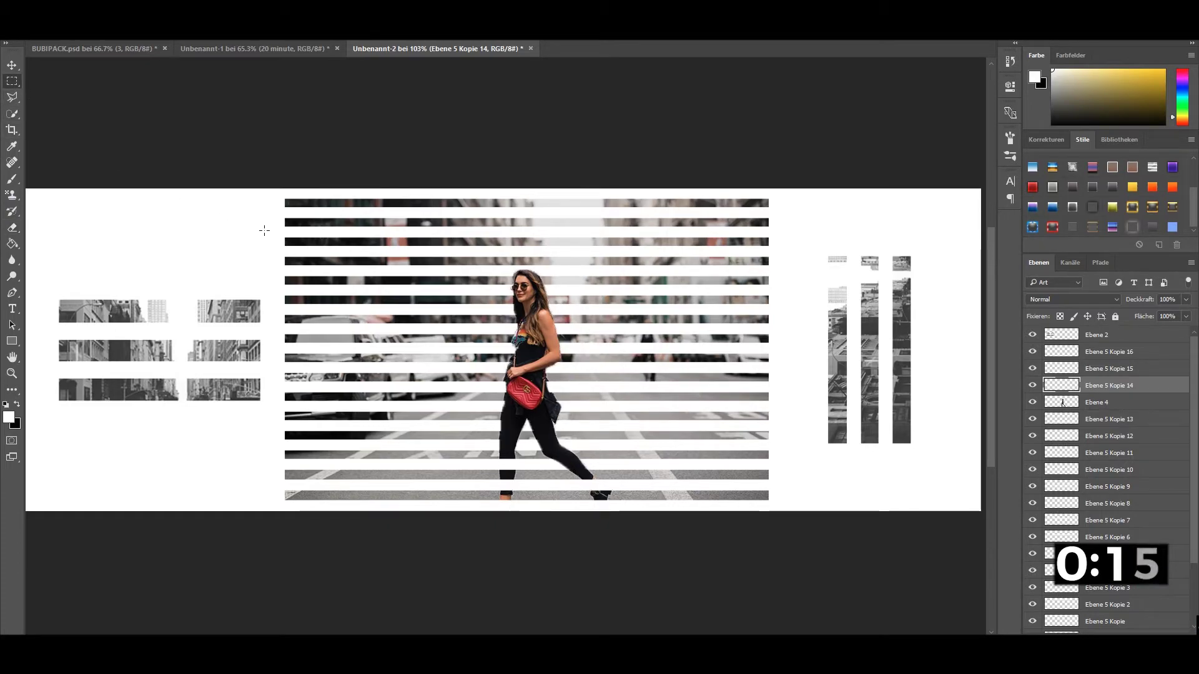
scroll(358, 385, down, 3)
scroll(358, 384, down, 3)
scroll(358, 384, down, 2)
scroll(514, 437, up, 1)
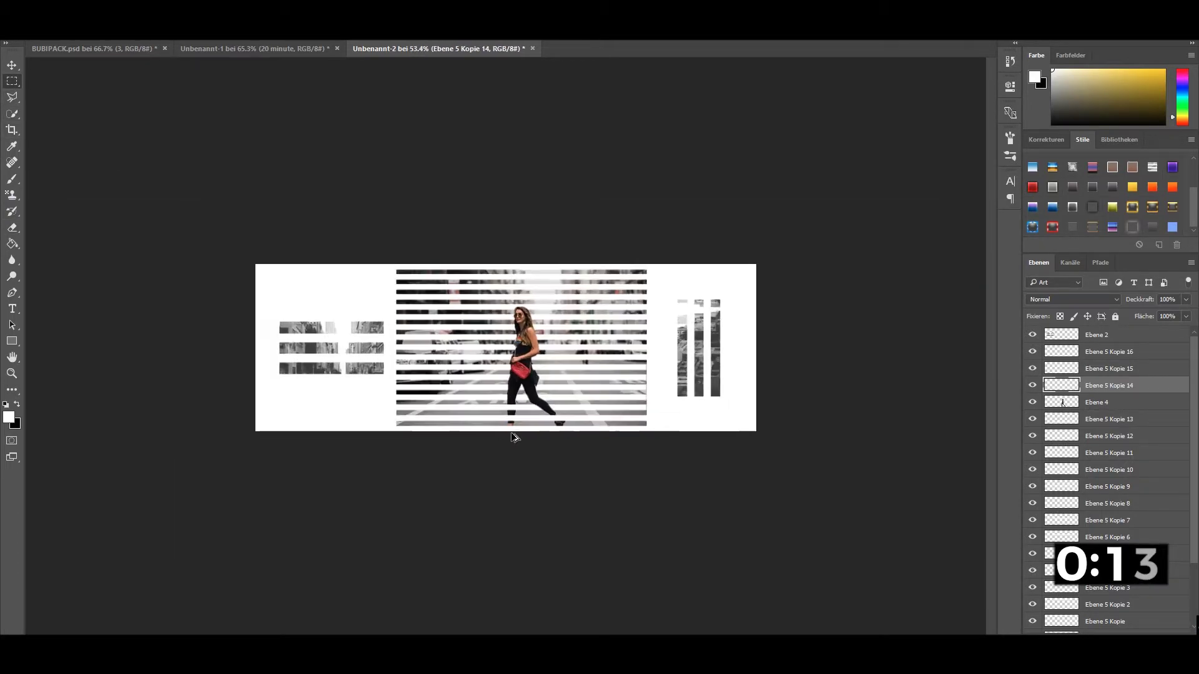
scroll(513, 437, up, 3)
scroll(534, 366, up, 2)
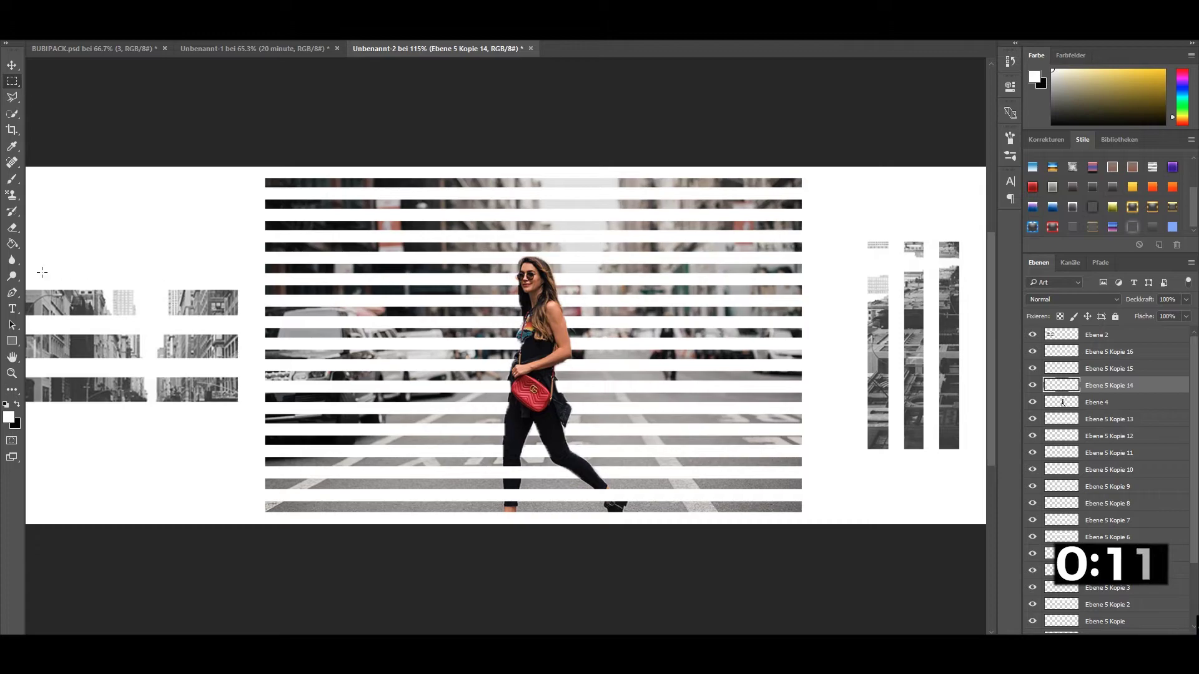
Add a black letter N on the stripes and move it up beside the woman.
click(12, 307)
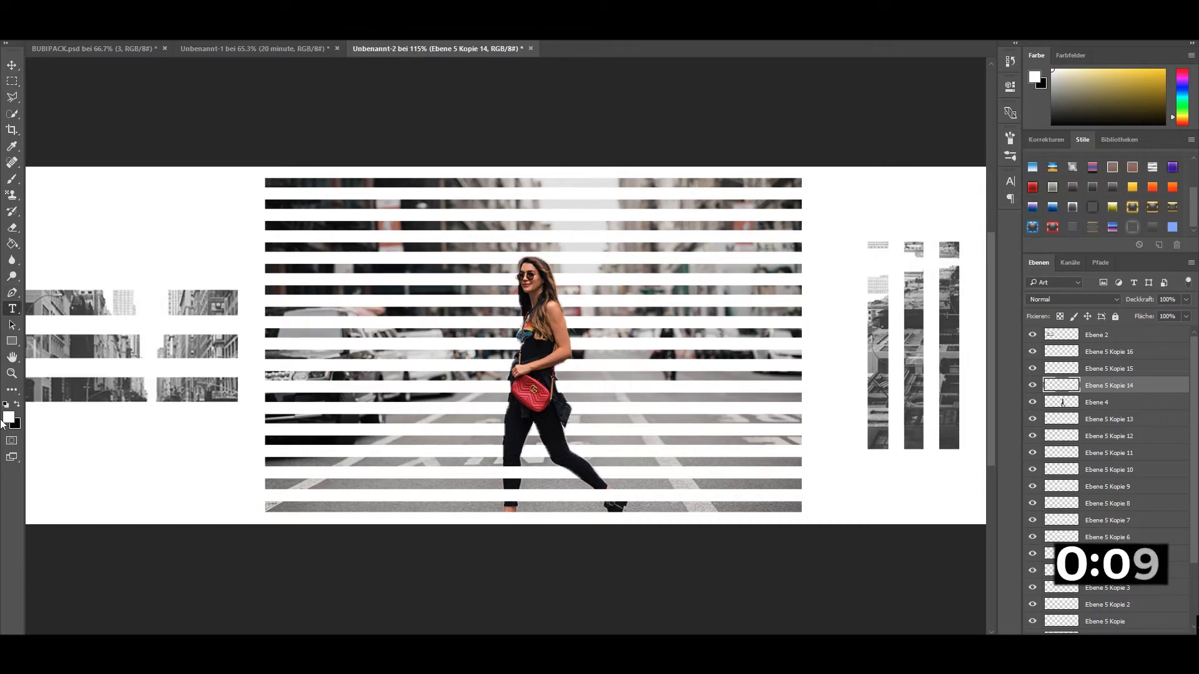
click(17, 405)
click(344, 339)
text(N)
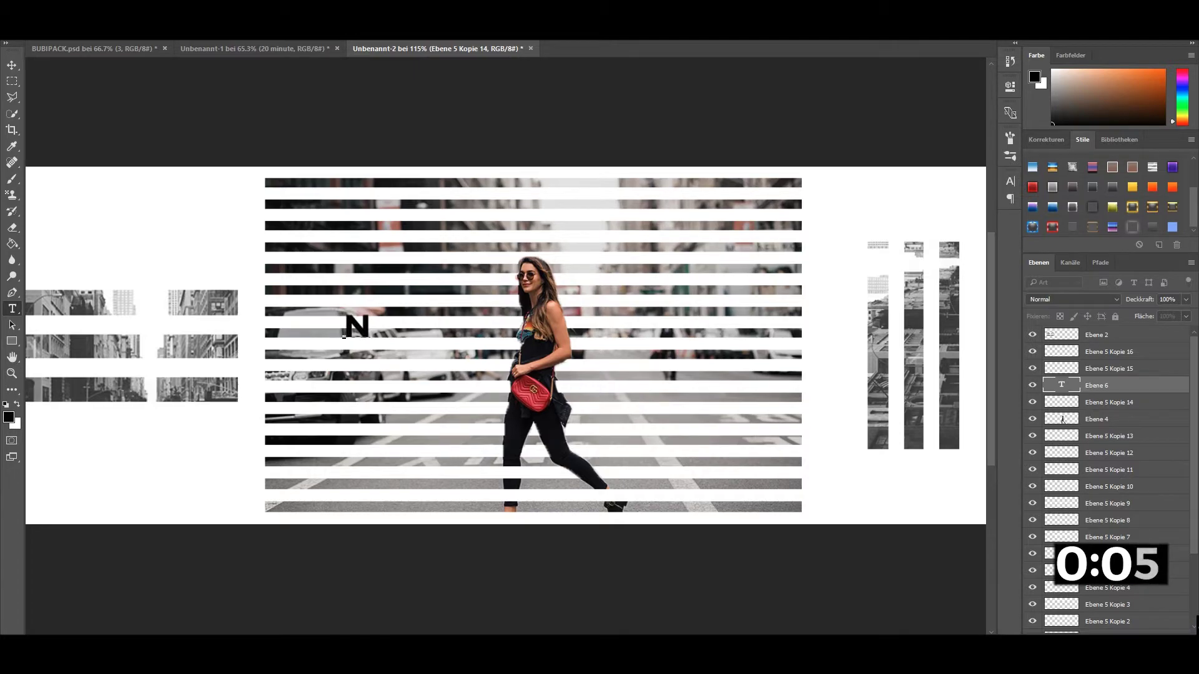
click(11, 68)
drag(354, 277, 579, 268)
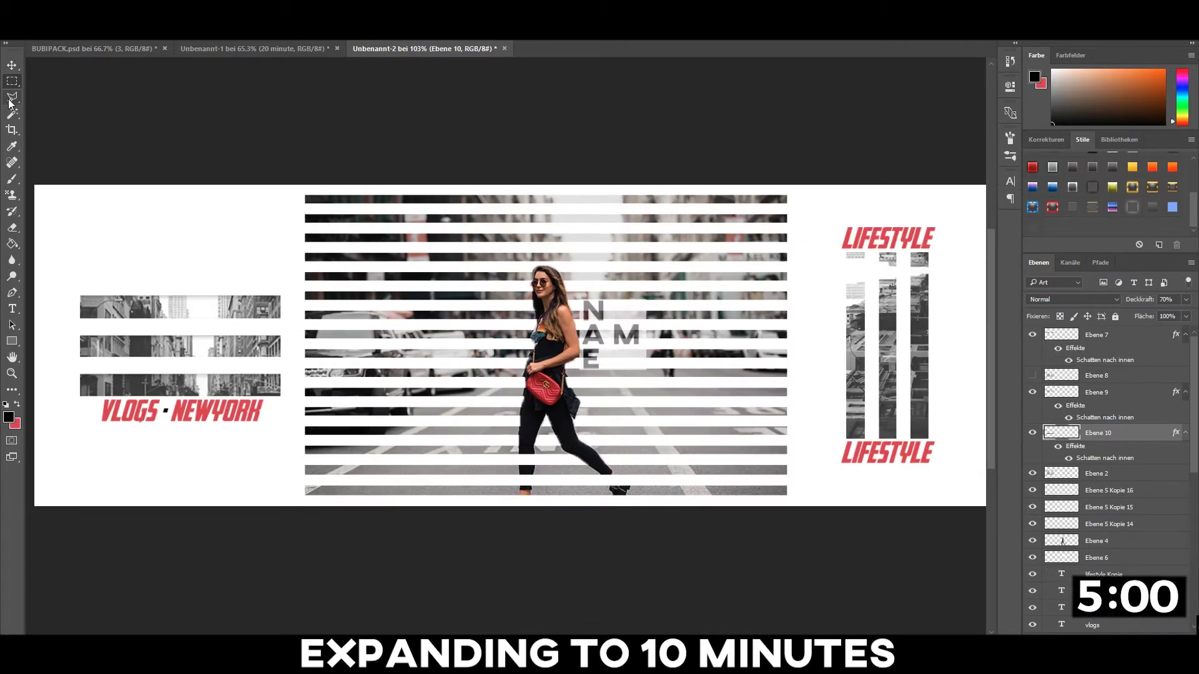
Scroll up and down to review the header with its NAME and LIFESTYLE labels.
scroll(354, 311, down, 3)
scroll(516, 381, down, 2)
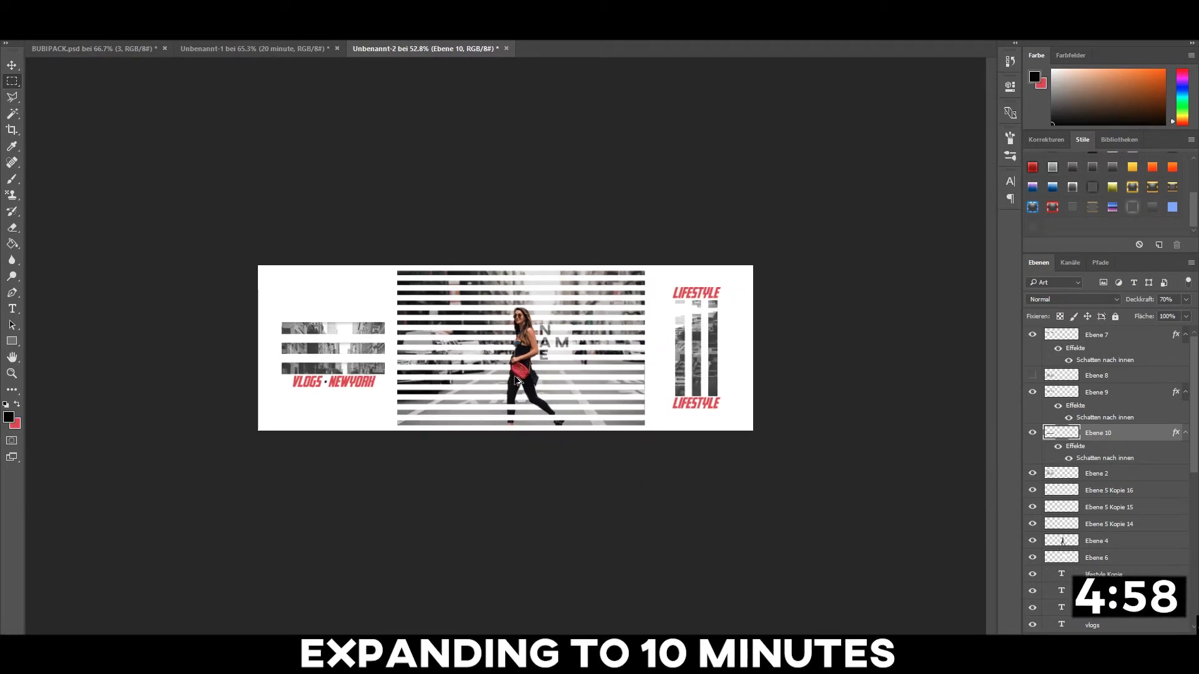
scroll(516, 381, up, 2)
scroll(509, 382, up, 2)
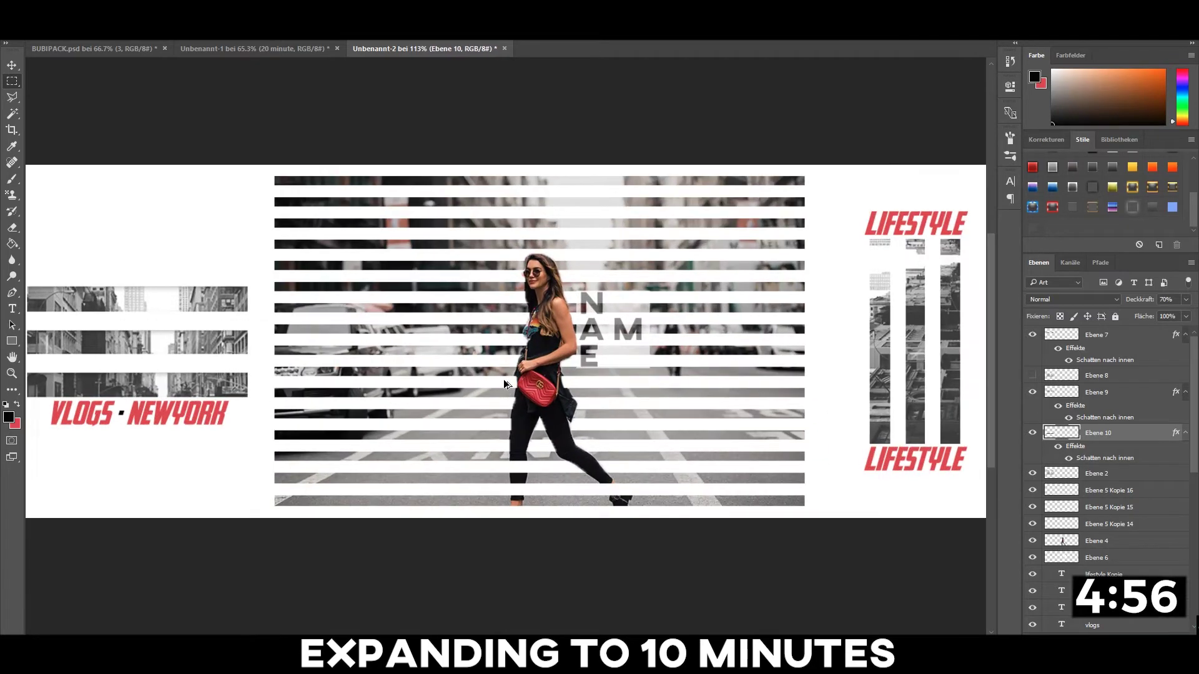
scroll(504, 384, down, 1)
scroll(504, 384, down, 1)
scroll(505, 384, down, 2)
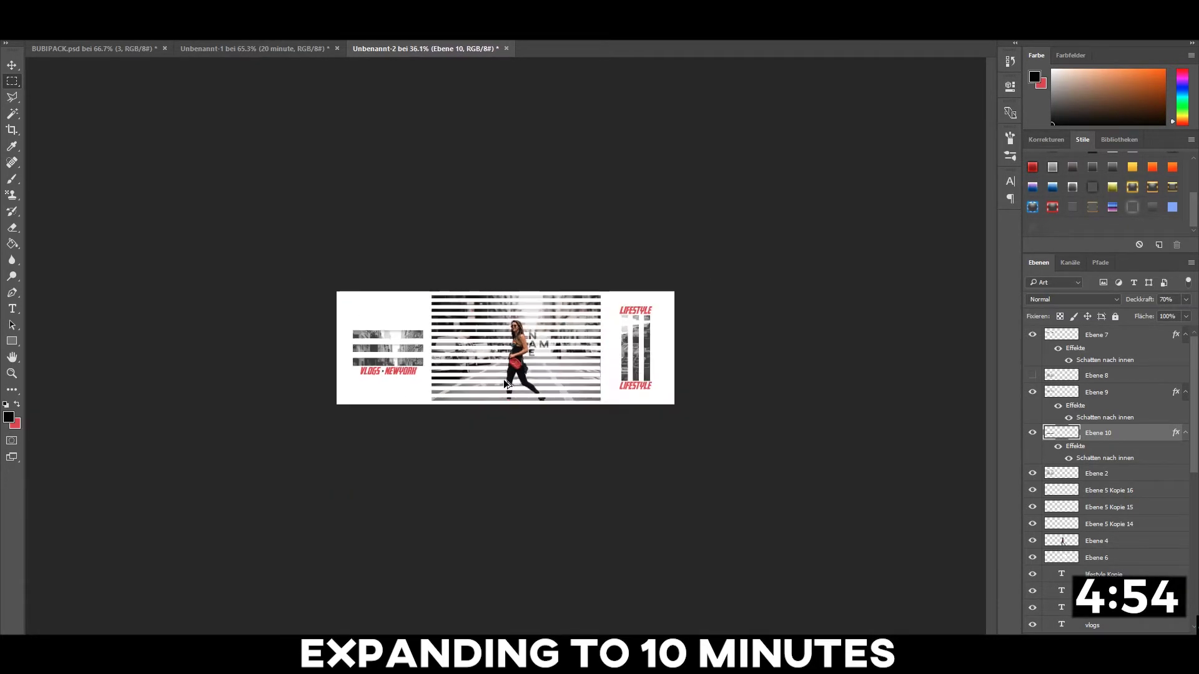
scroll(504, 384, up, 2)
scroll(504, 384, up, 3)
scroll(505, 384, up, 1)
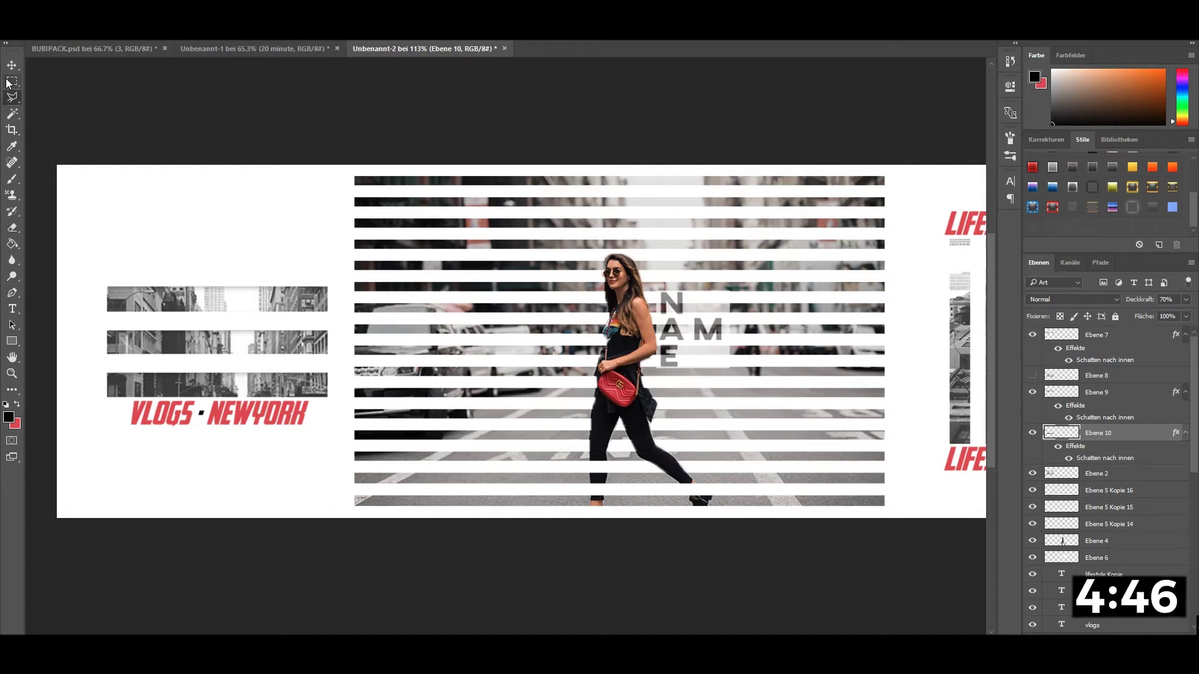
scroll(636, 383, down, 2)
scroll(649, 447, down, 2)
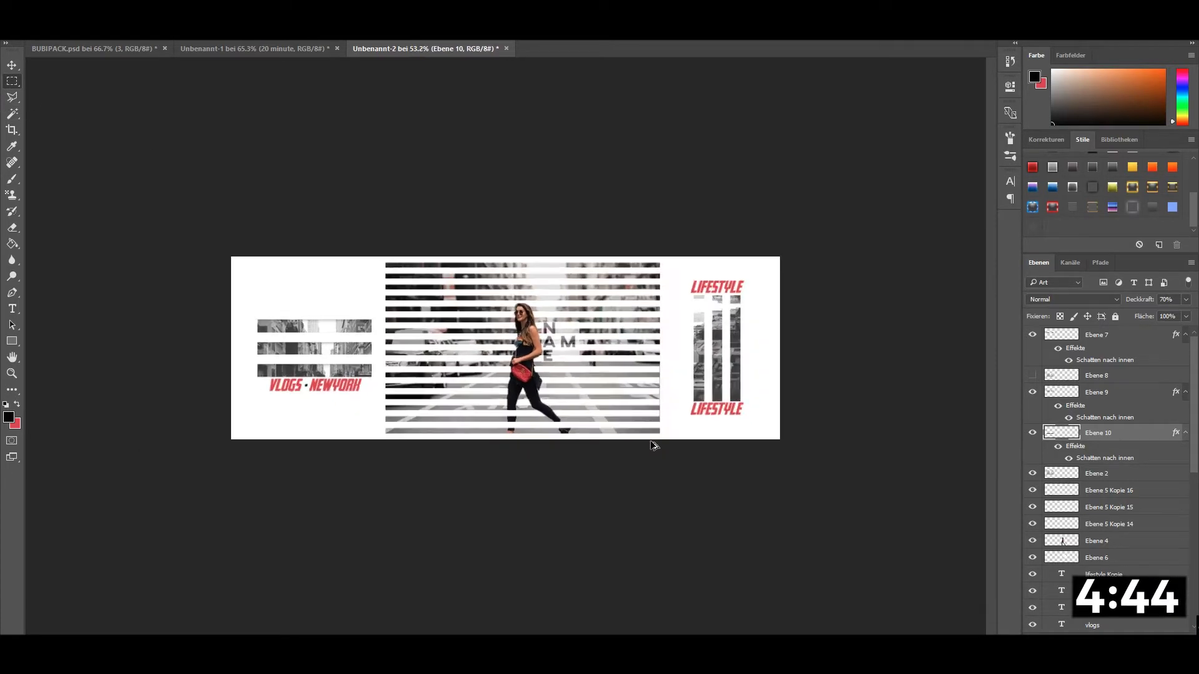
scroll(967, 441, up, 3)
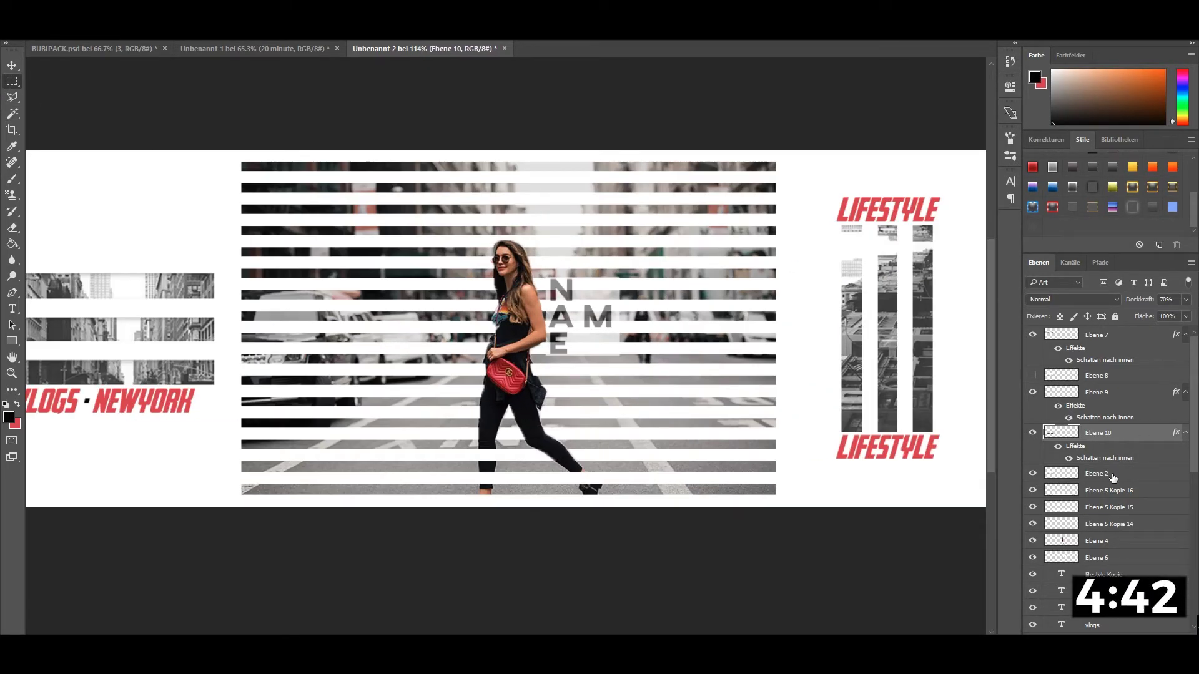
Duplicate layer Ebene 6, then merge the copy back down.
scroll(1115, 543, down, 3)
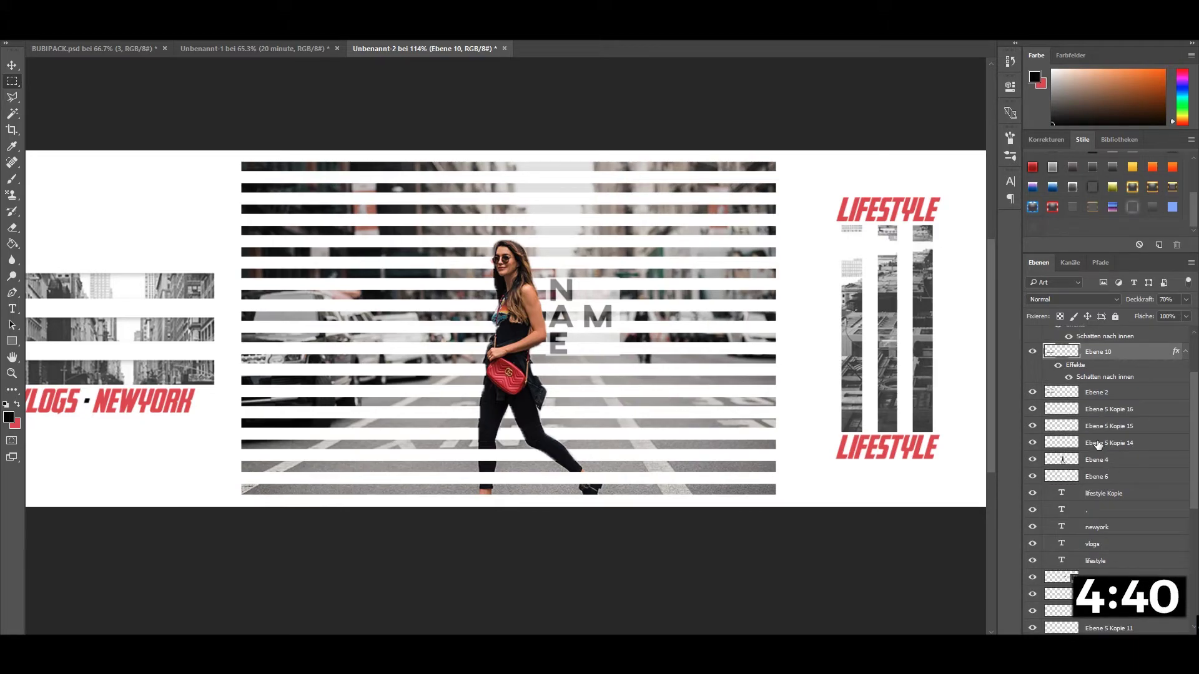
click(1098, 476)
key(ctrl+j)
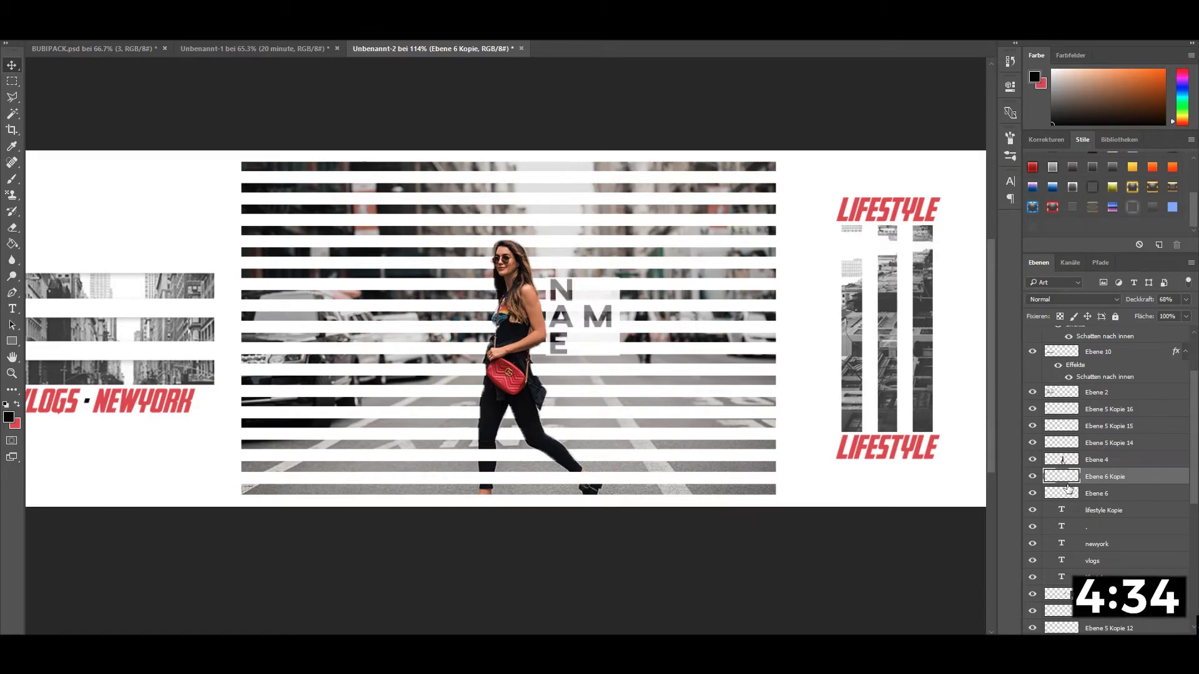
key(ctrl+e)
scroll(1105, 462, down, 3)
scroll(1105, 449, down, 3)
Move stripe layer Ebene 5 Kopie 13 up the stack and Alt-drag a stripe copy upward.
click(1121, 435)
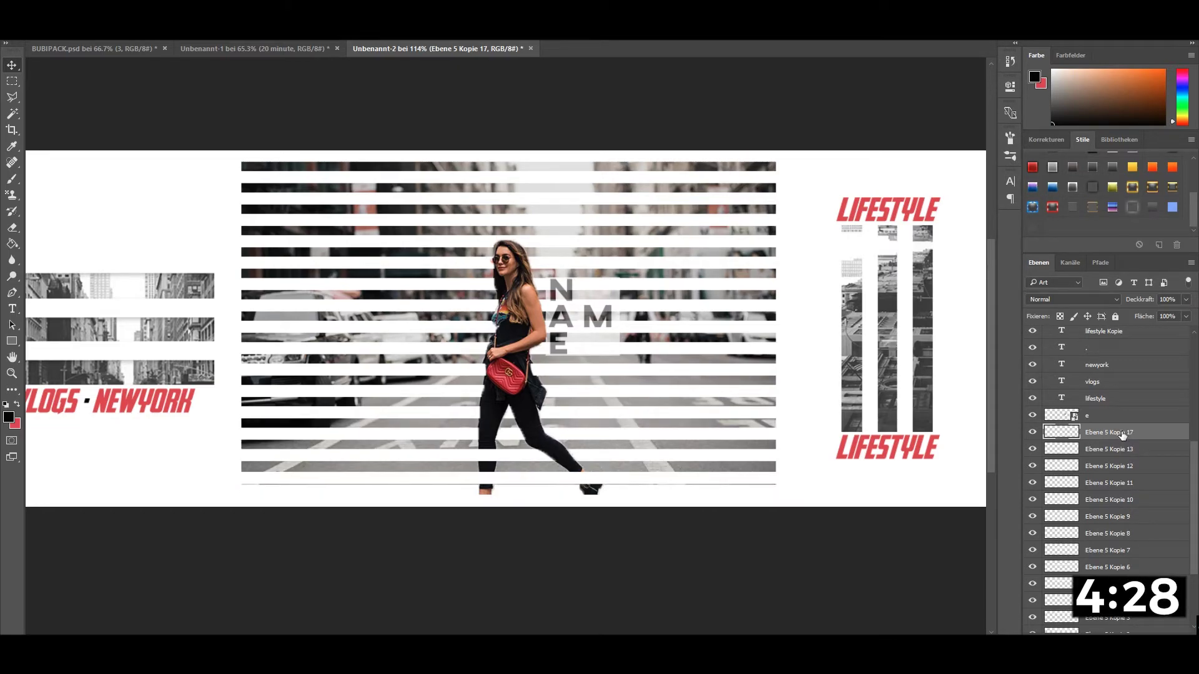
drag(1121, 435, 1112, 347)
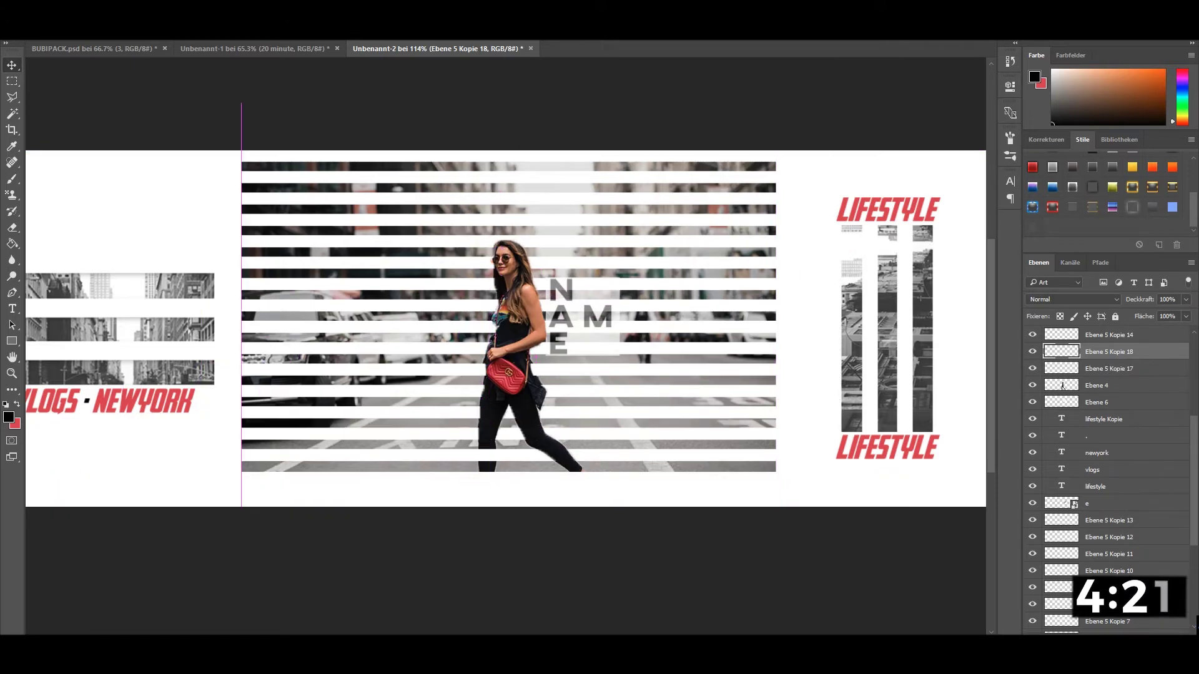
drag(818, 453, 818, 132)
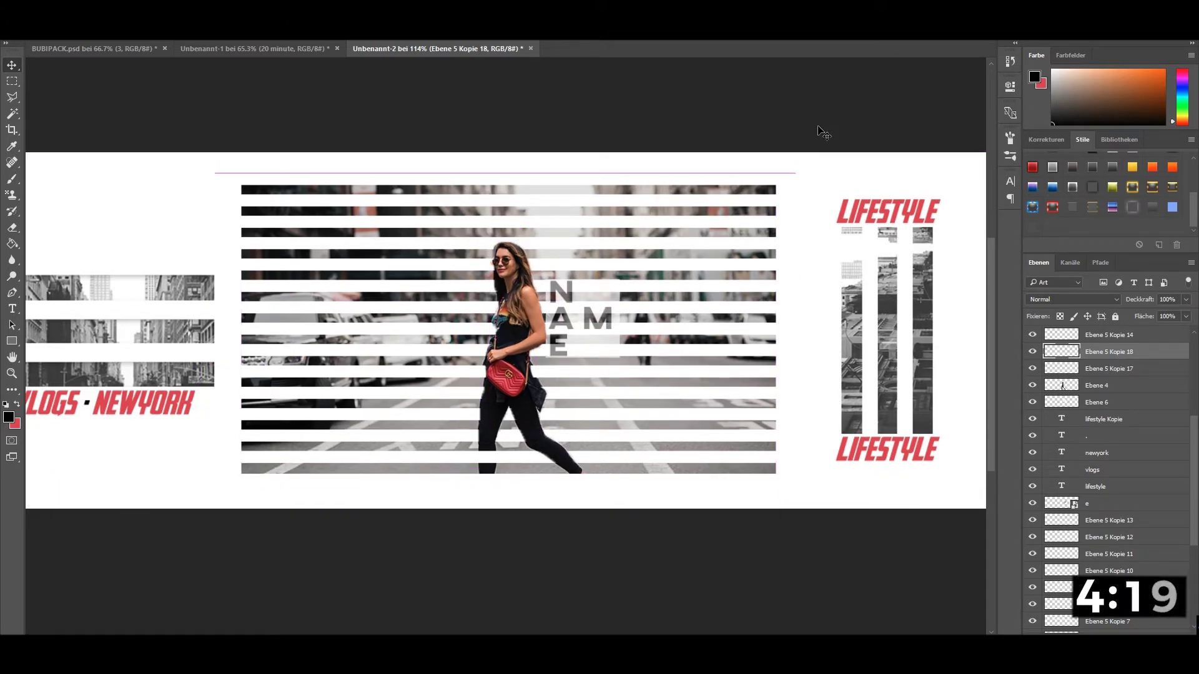
scroll(454, 273, down, 2)
scroll(454, 273, down, 1)
scroll(454, 273, down, 2)
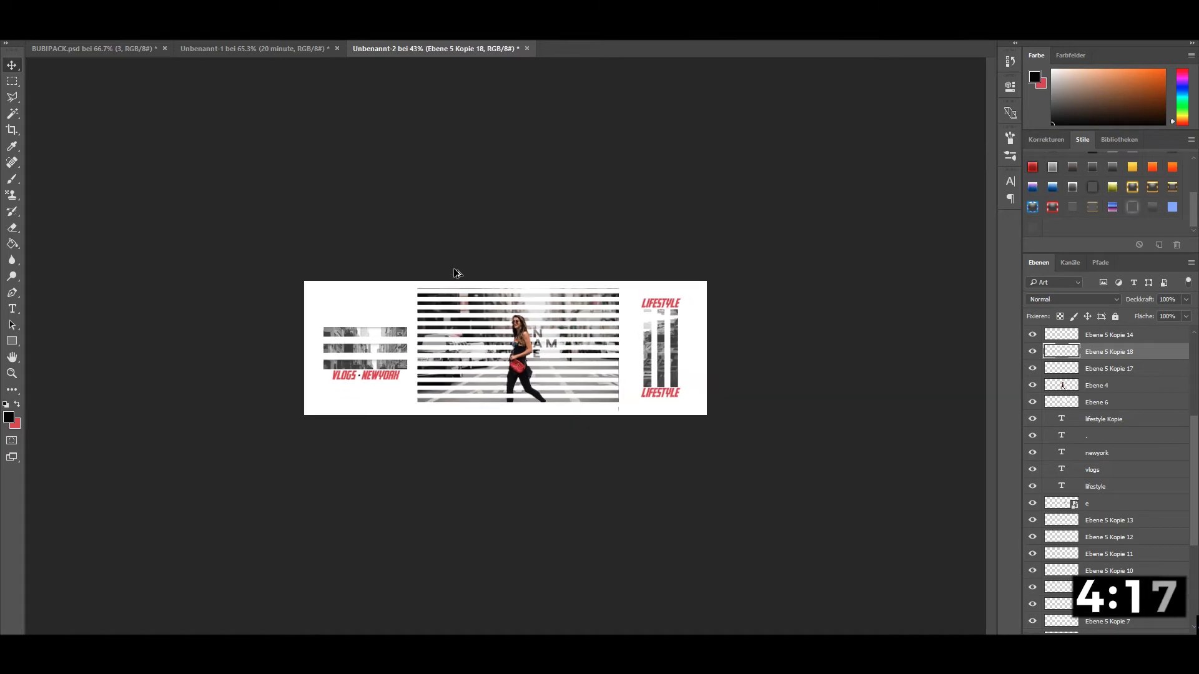
scroll(456, 273, down, 1)
scroll(454, 273, up, 2)
scroll(500, 281, up, 1)
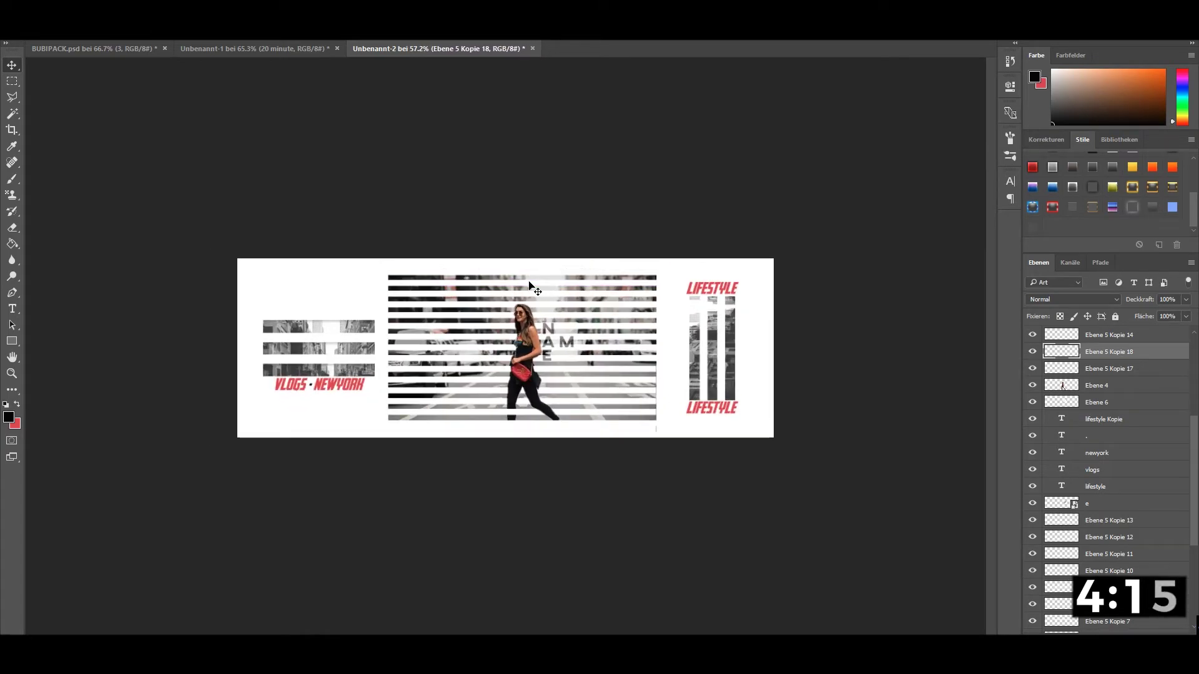
scroll(530, 286, up, 1)
scroll(620, 361, up, 1)
scroll(620, 361, up, 2)
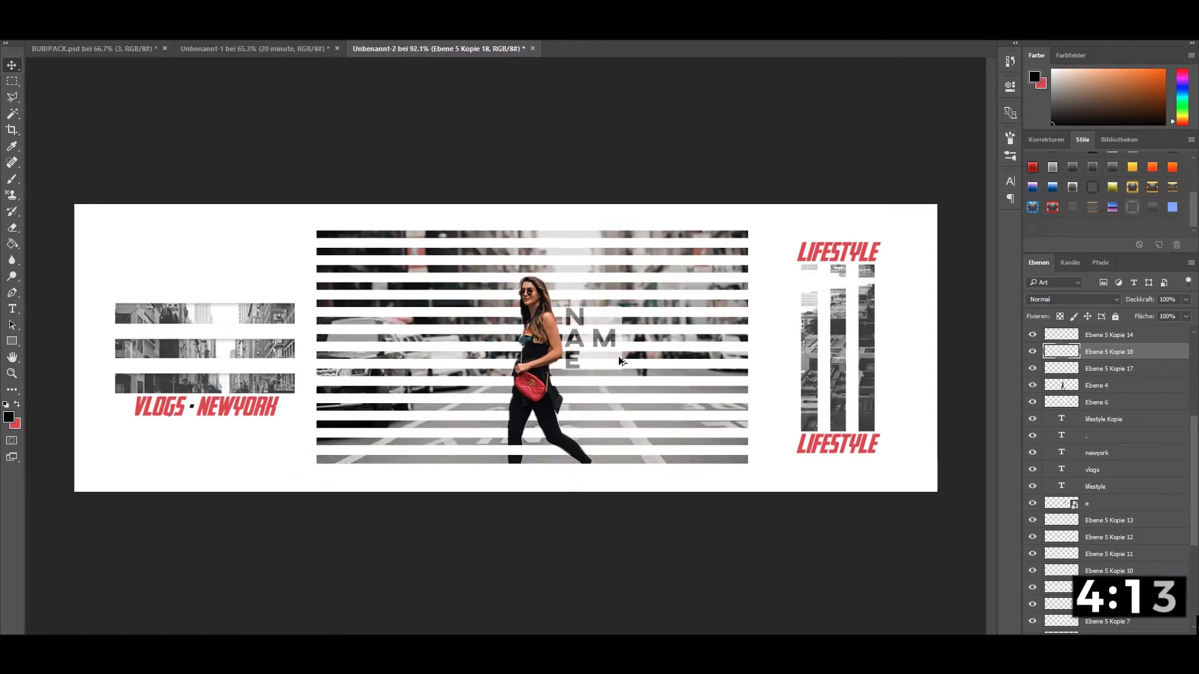
scroll(620, 361, up, 1)
scroll(620, 361, down, 1)
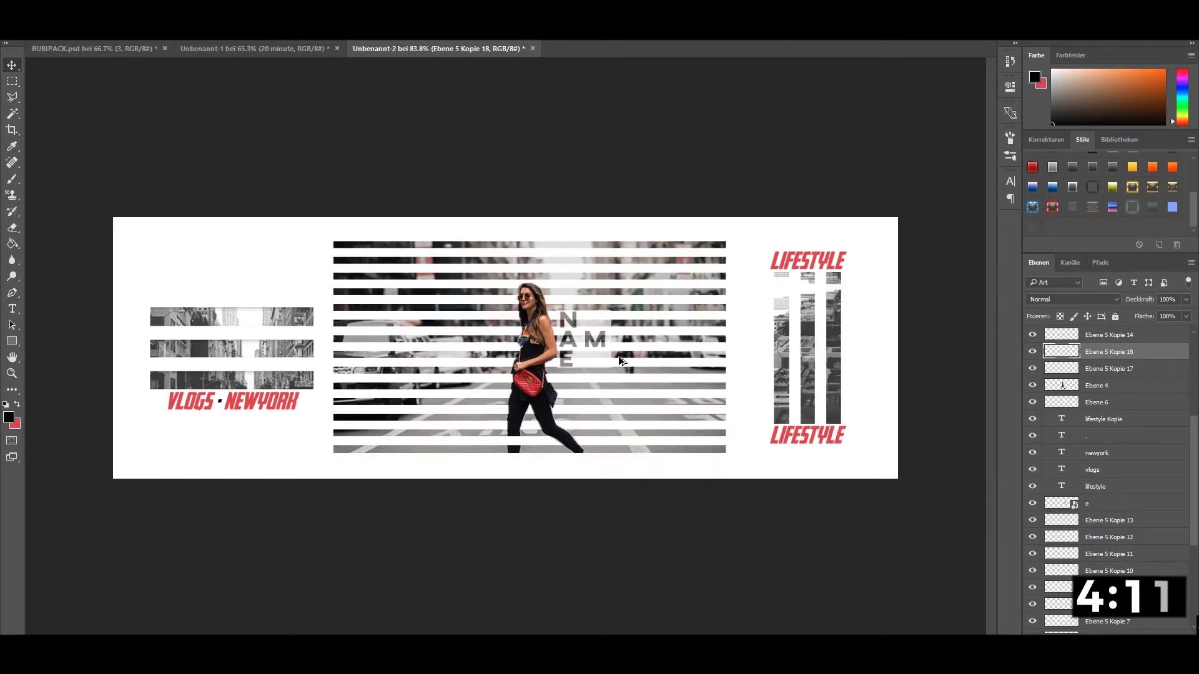
scroll(620, 361, up, 1)
scroll(620, 361, down, 1)
scroll(620, 360, down, 1)
scroll(620, 361, down, 3)
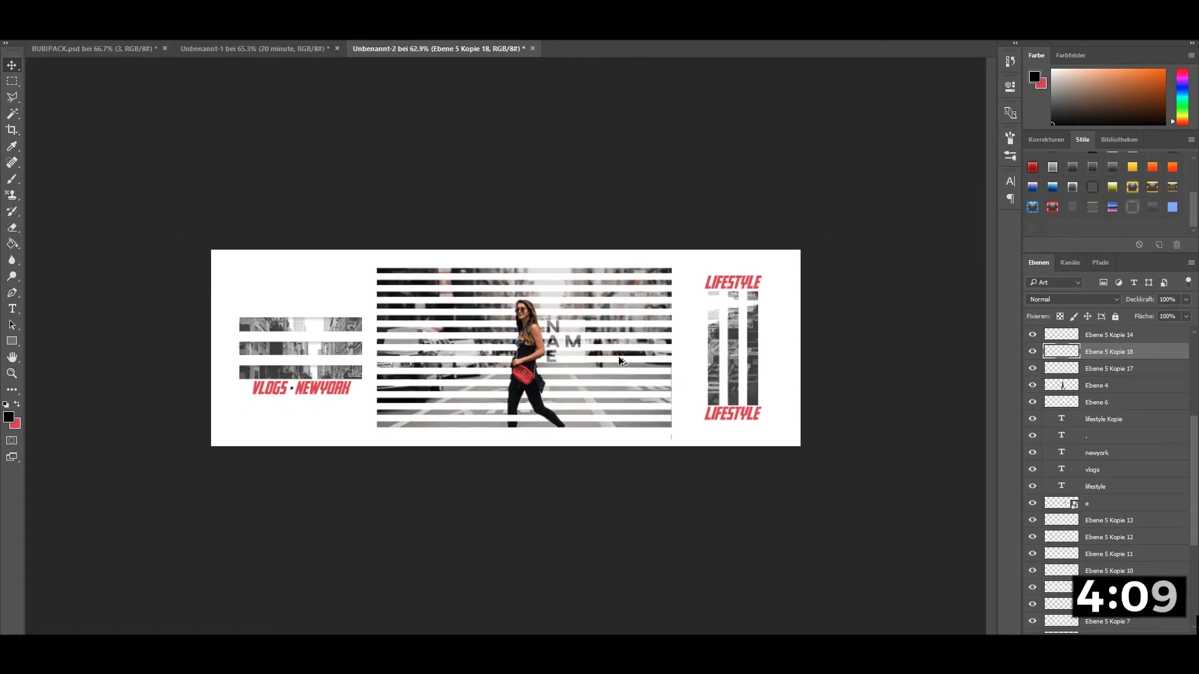
scroll(620, 360, down, 1)
scroll(620, 361, down, 1)
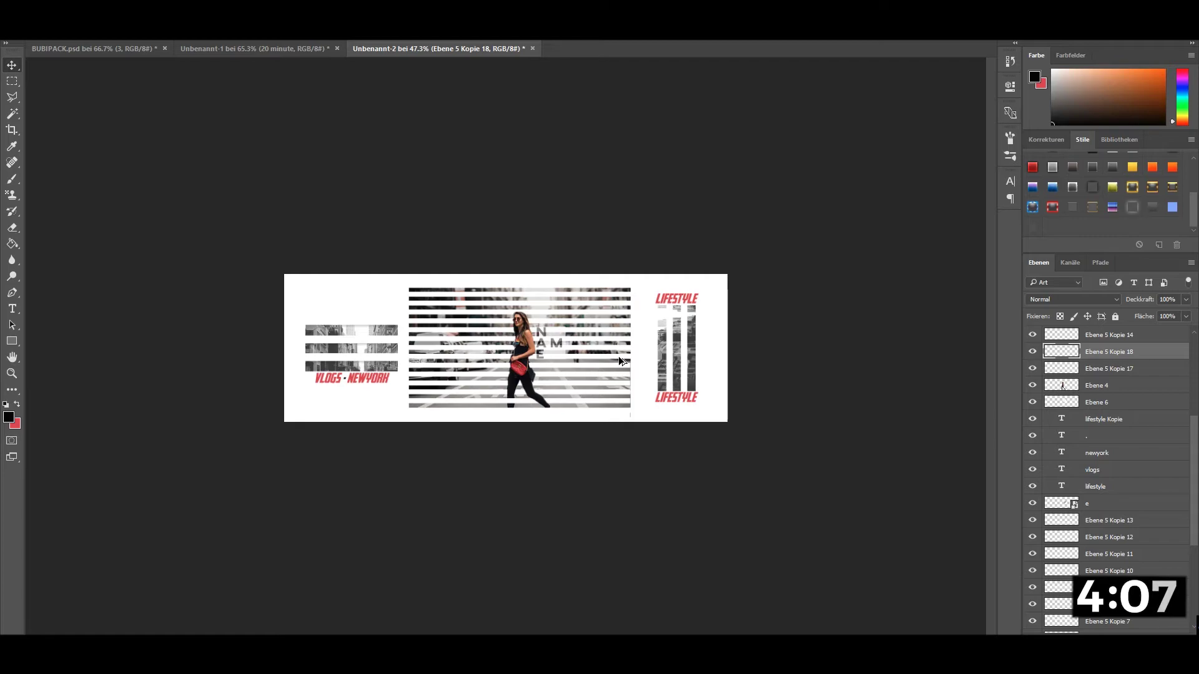
scroll(620, 361, up, 2)
scroll(620, 361, up, 1)
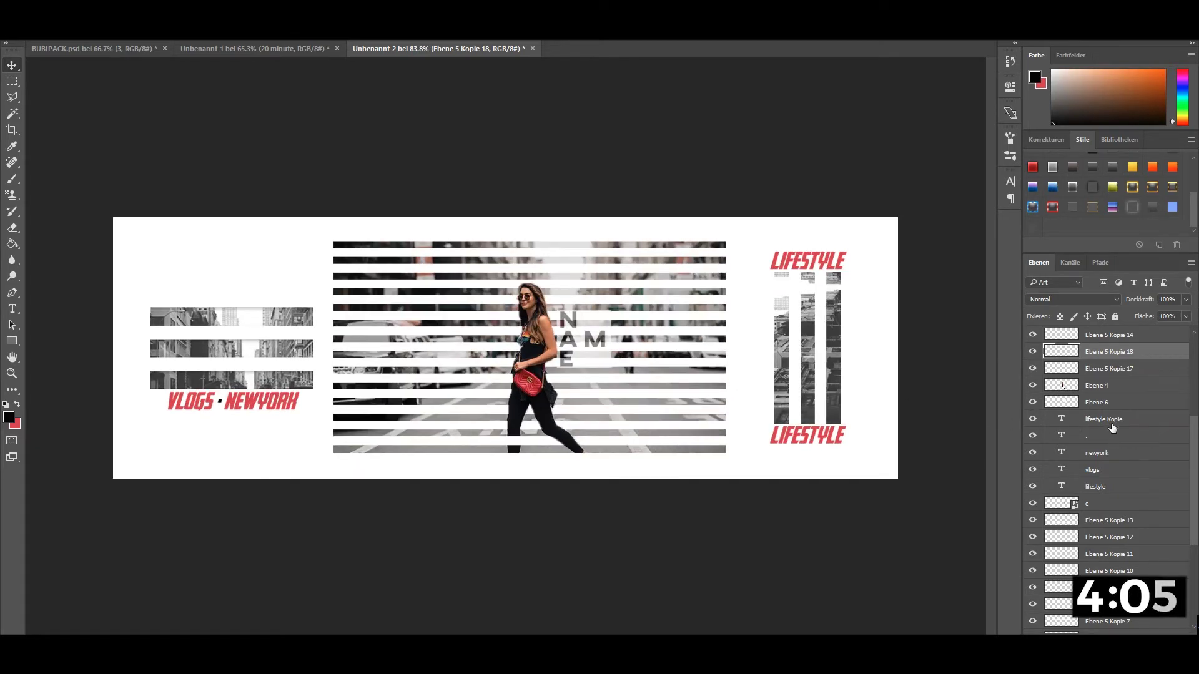
Select the vlogs, . and newyork text layers, duplicate them, then delete them.
click(1112, 427)
key(alt+bracketleft)
key(alt+bracketleft)
key(alt+bracketleft)
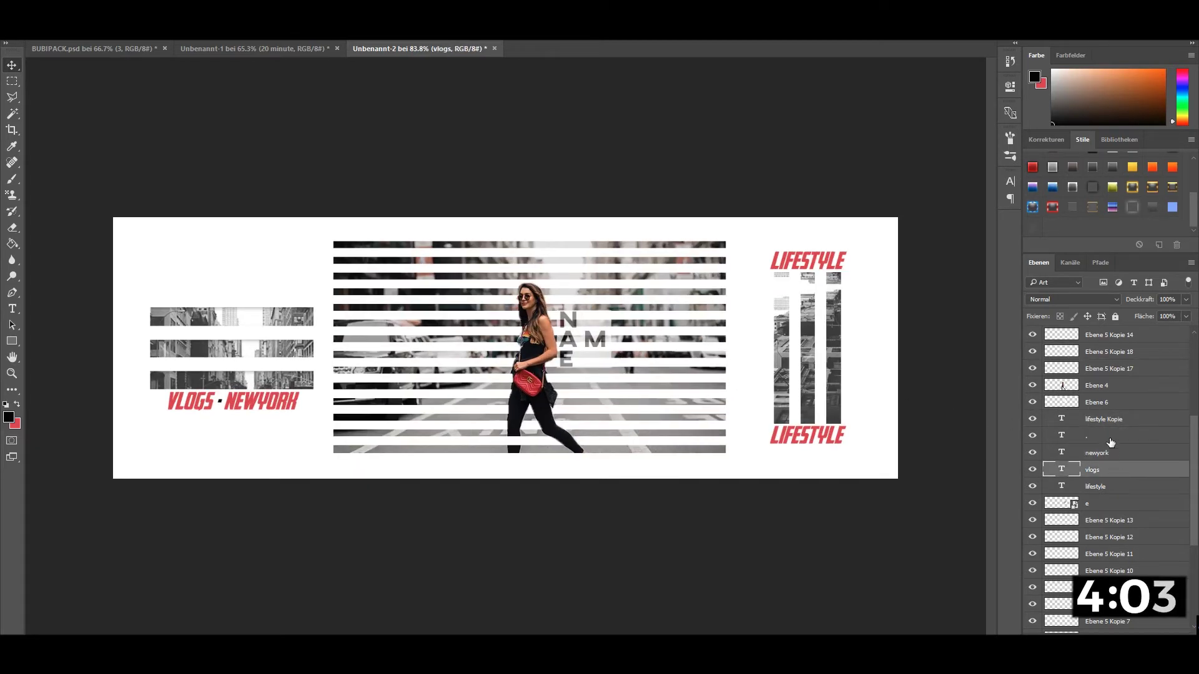
ctrl+click(1110, 441)
ctrl+click(1109, 452)
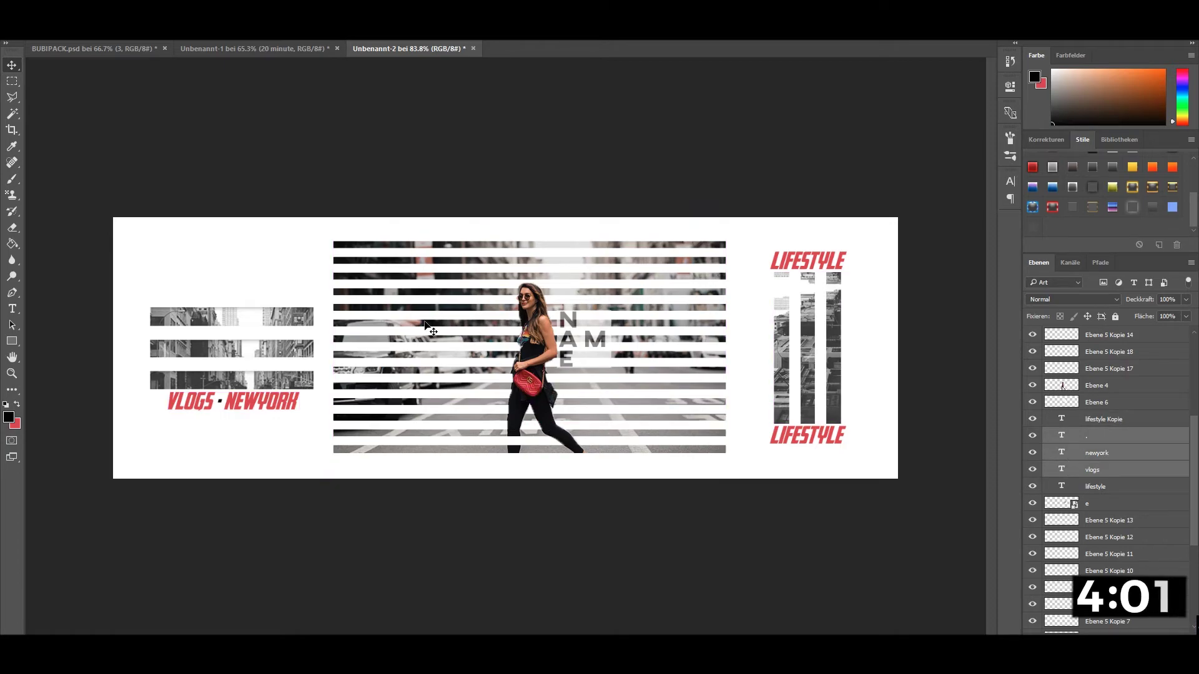
drag(291, 374, 289, 269)
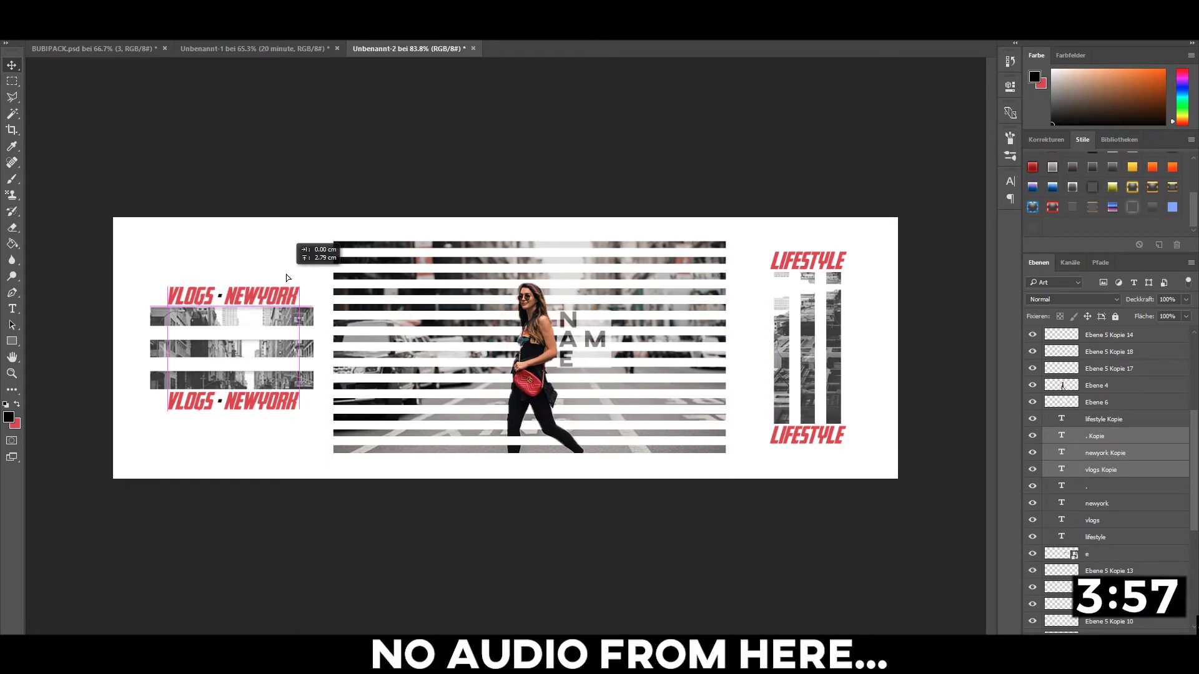
scroll(264, 412, down, 2)
key(Delete)
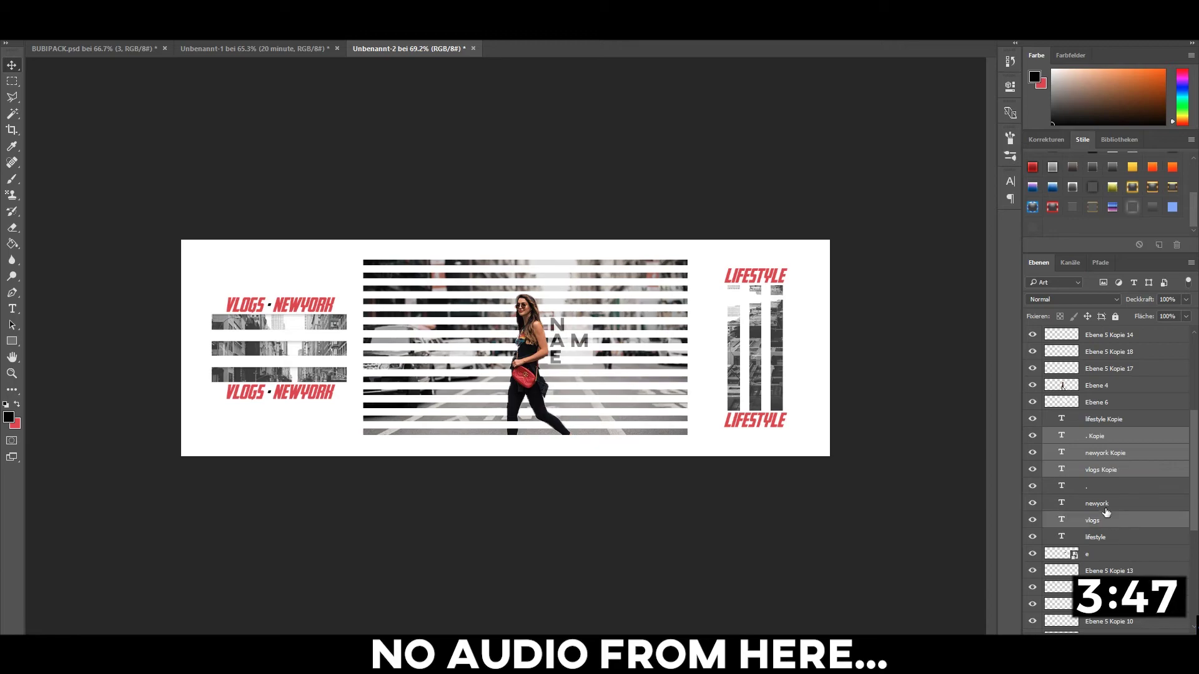
key(ctrl+0)
Copy LIFESTYLE, rotate it 90° beside the left stripes, and hide Ebene 2.
click(1112, 421)
drag(839, 443, 181, 418)
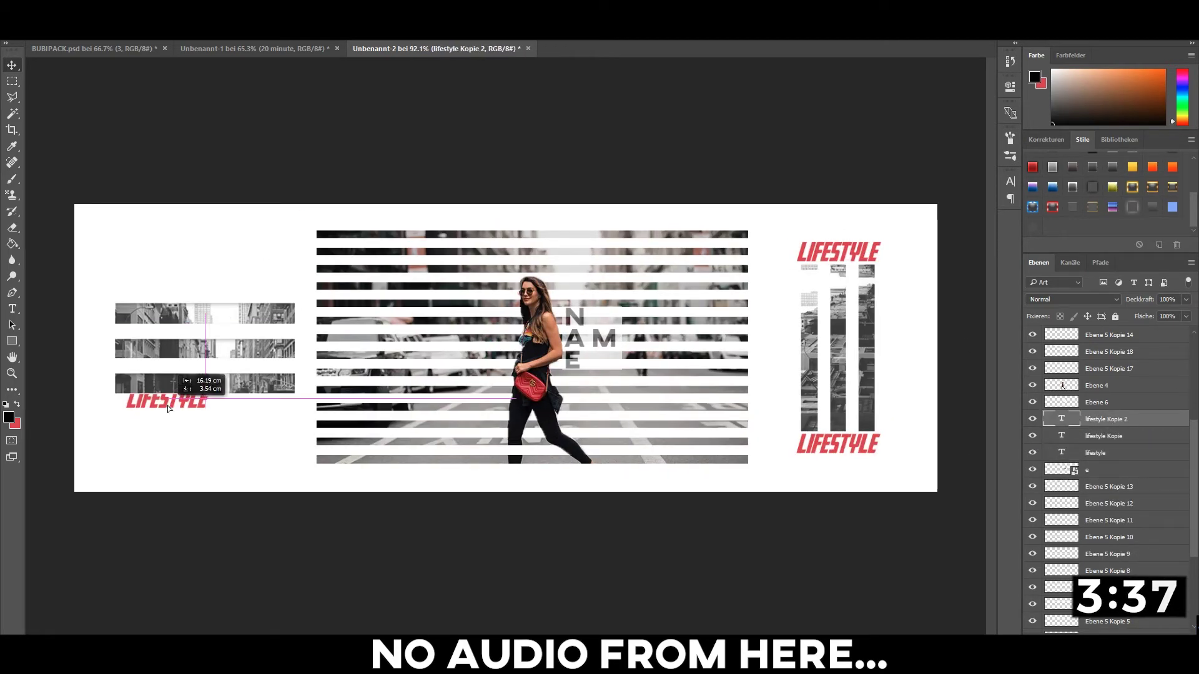
key(ctrl+minus)
key(ctrl+t)
right_click(297, 375)
click(402, 555)
drag(281, 399, 258, 366)
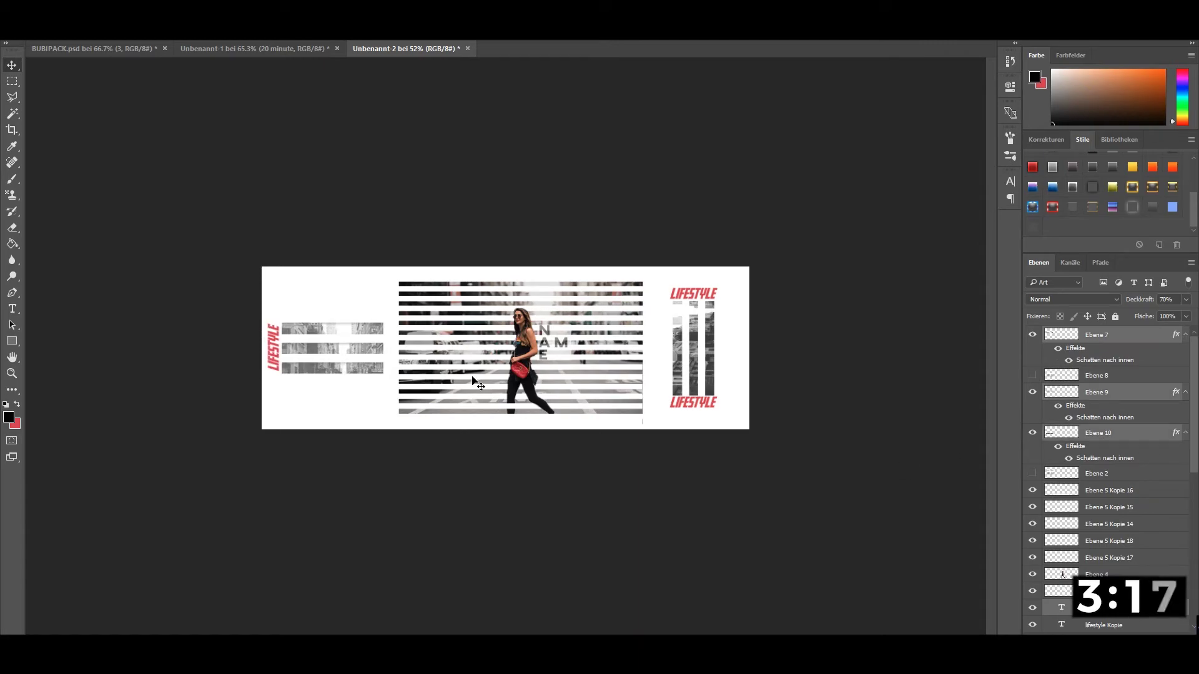
click(1032, 473)
click(1061, 335)
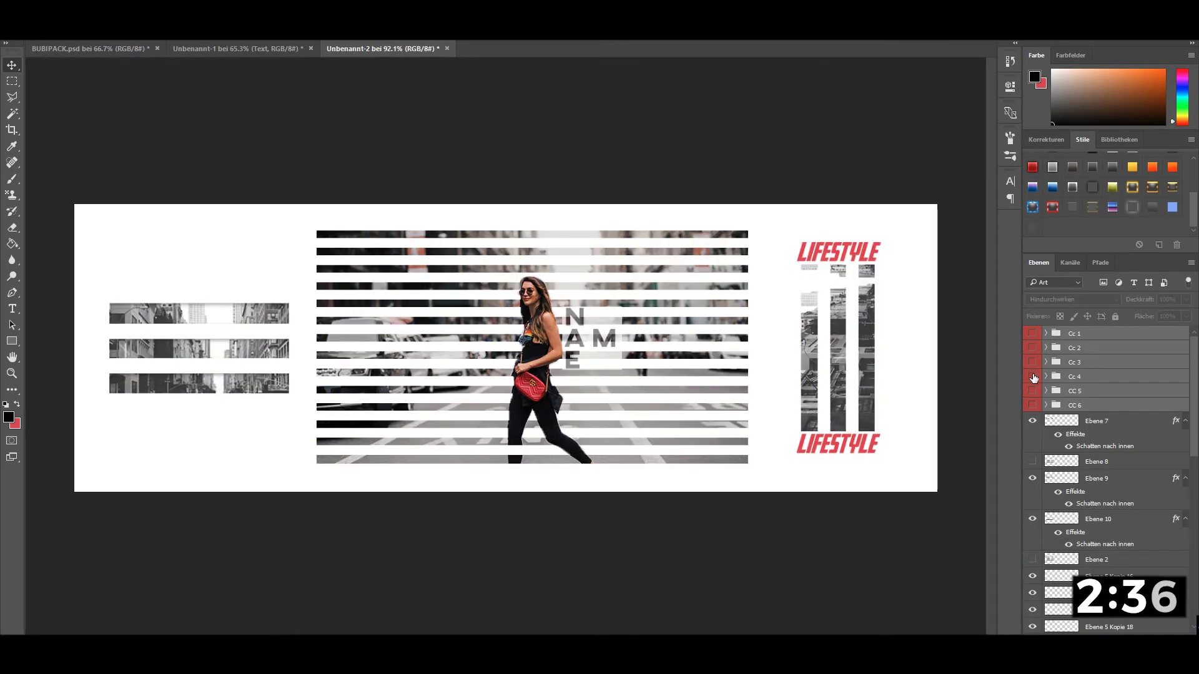
Show the Cc 2 group at 45% opacity and the Cc 4 group at 35% opacity.
click(1032, 347)
drag(1185, 300, 1156, 319)
click(1032, 376)
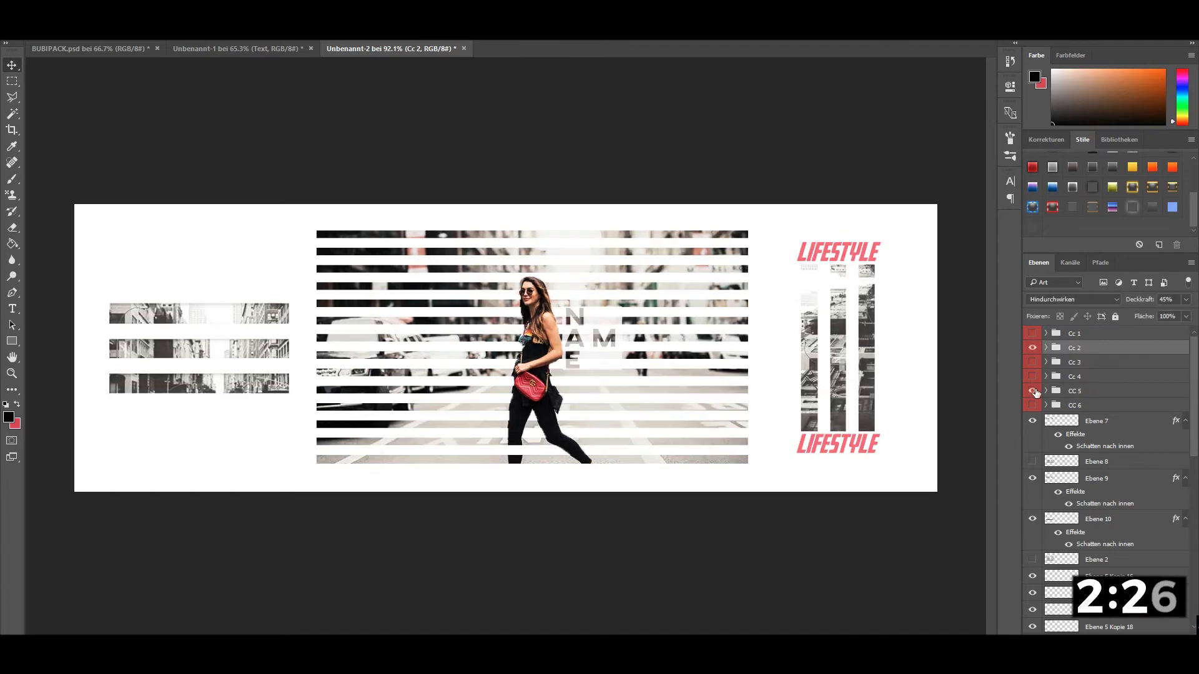
click(1032, 376)
click(1032, 405)
click(1032, 376)
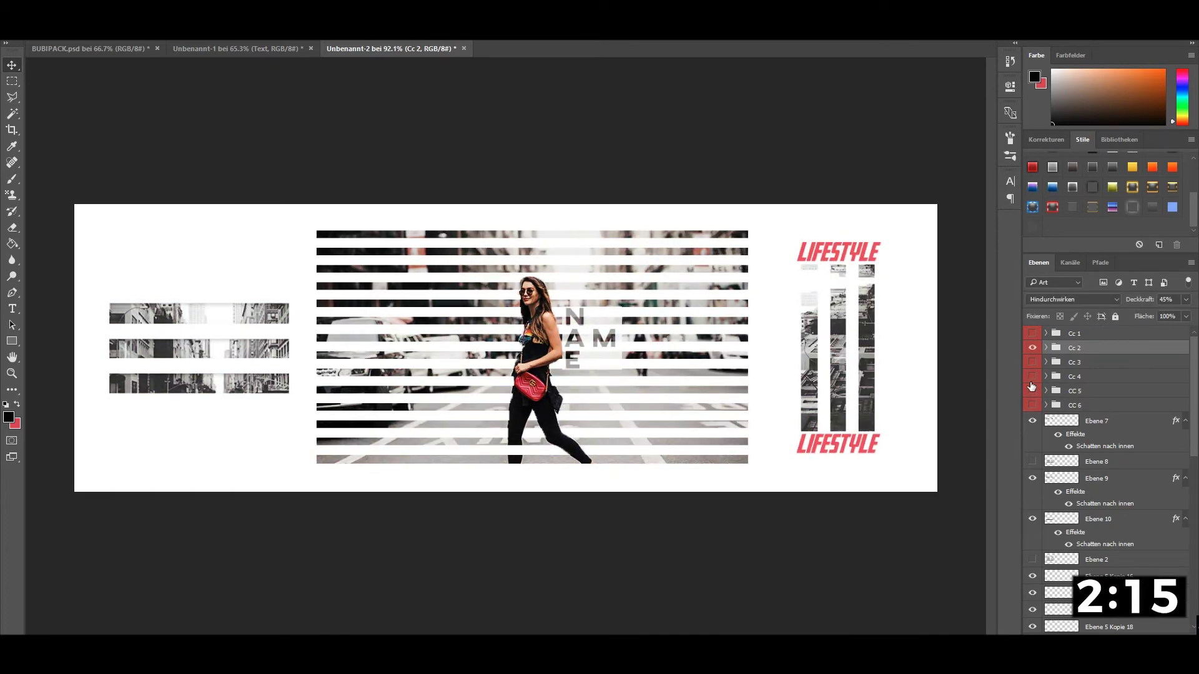
click(1074, 376)
drag(1185, 300, 1150, 319)
scroll(676, 383, up, 1)
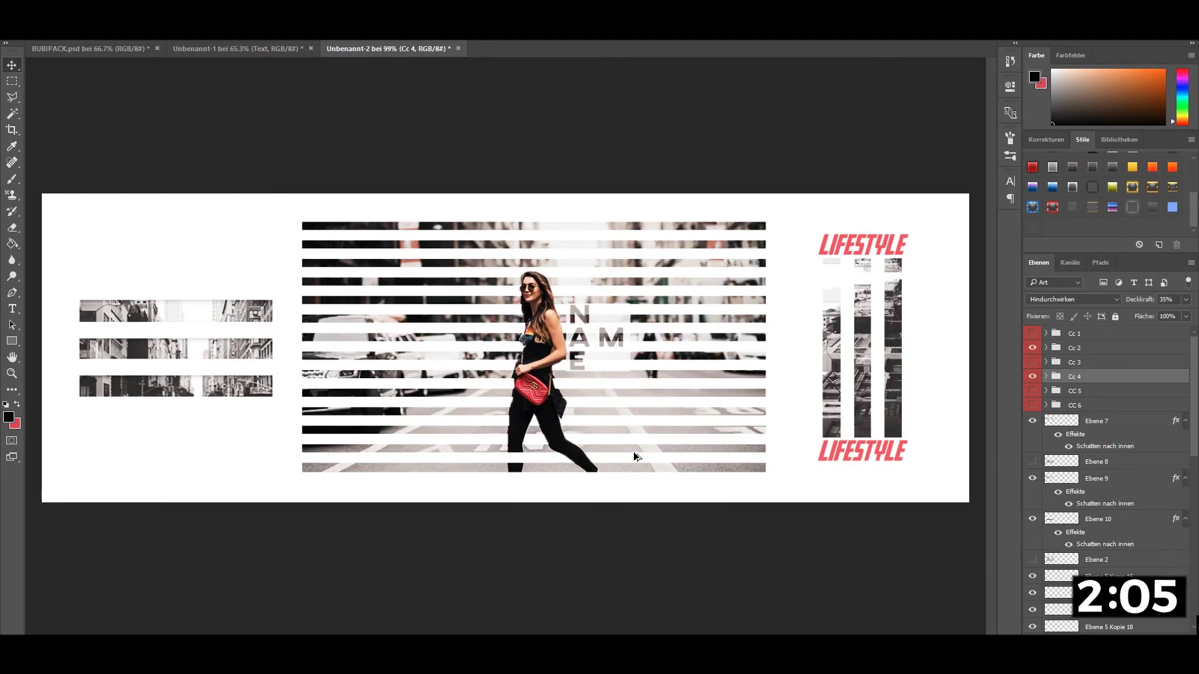
scroll(549, 384, down, 2)
scroll(505, 381, up, 1)
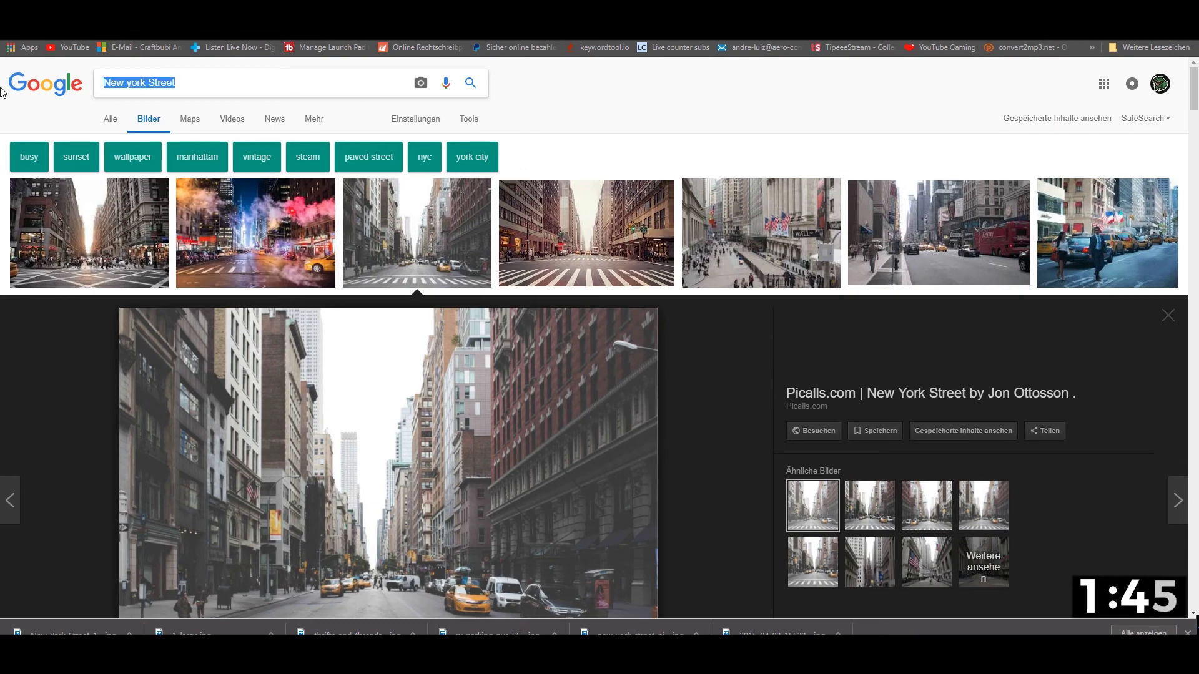
scroll(221, 355, down, 3)
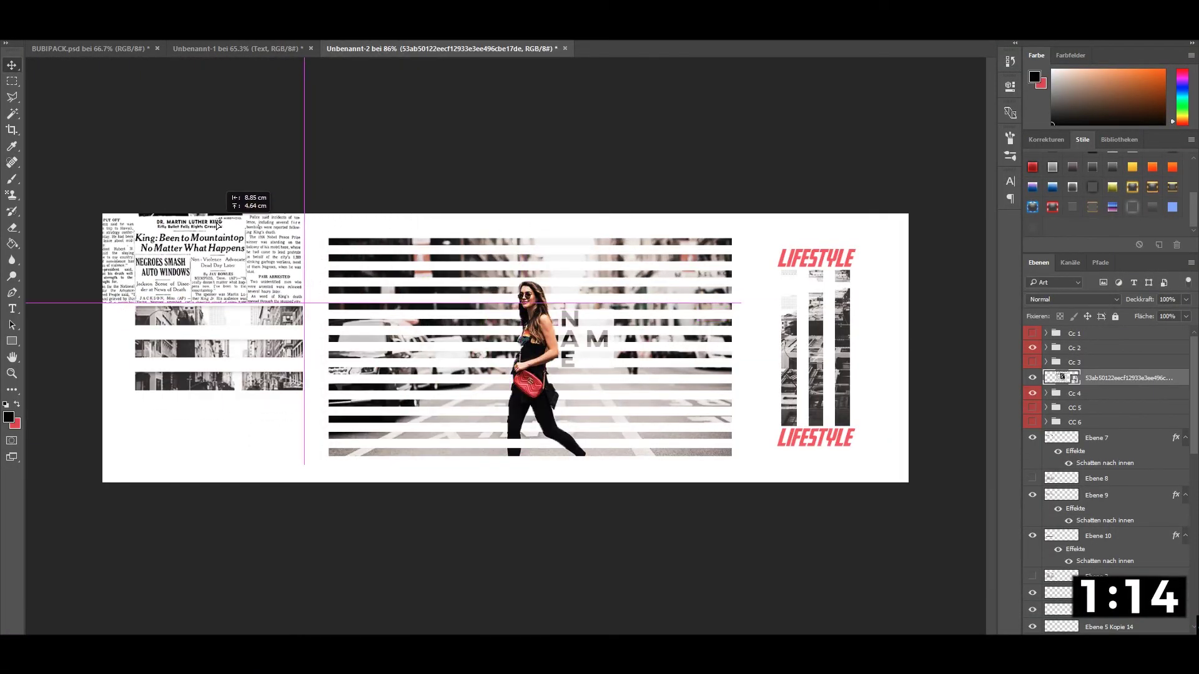
Erase the clipping's top header and left column, then duplicate it at 74% opacity below the stripes.
mouse_move(311, 212)
mouse_down()
mouse_move(105, 215)
mouse_move(115, 231)
mouse_up()
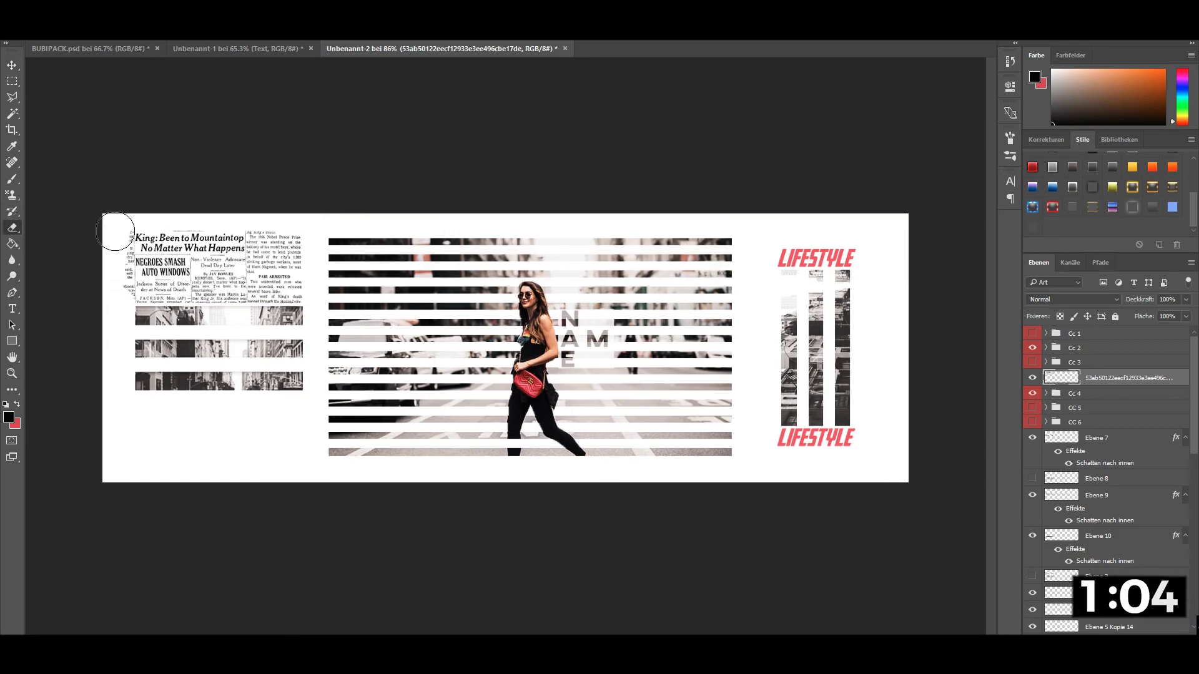
key(ctrl+j)
key(v)
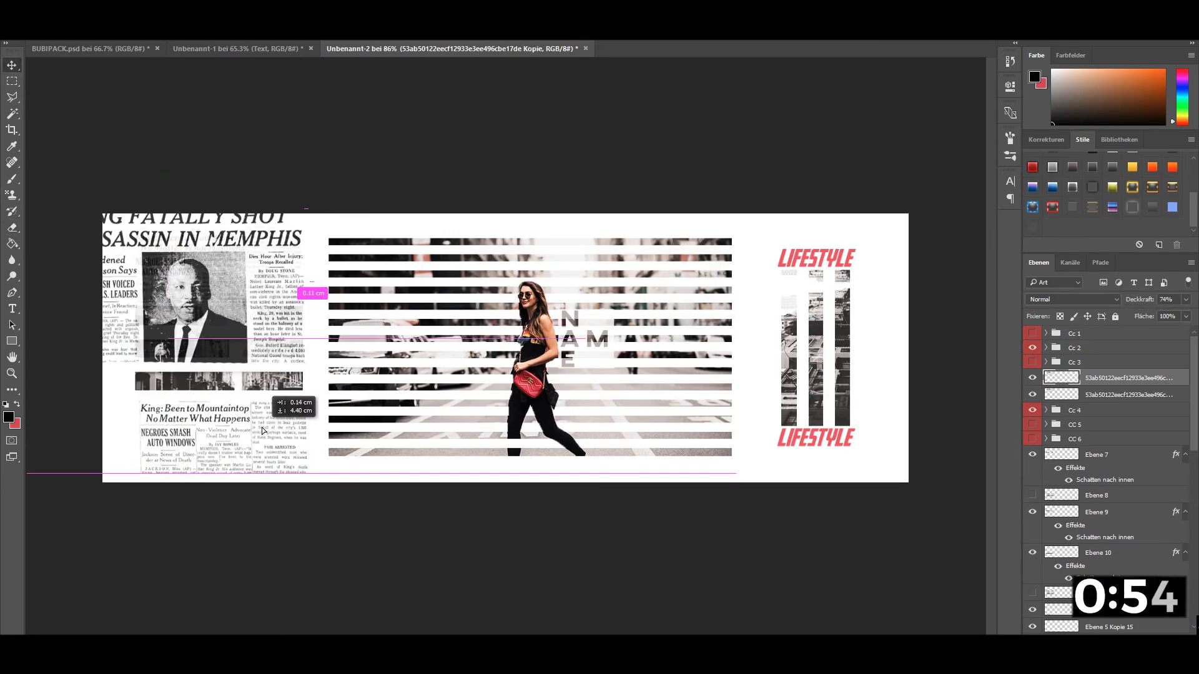
mouse_move(299, 400)
mouse_down()
mouse_move(368, 558)
mouse_move(300, 288)
mouse_up()
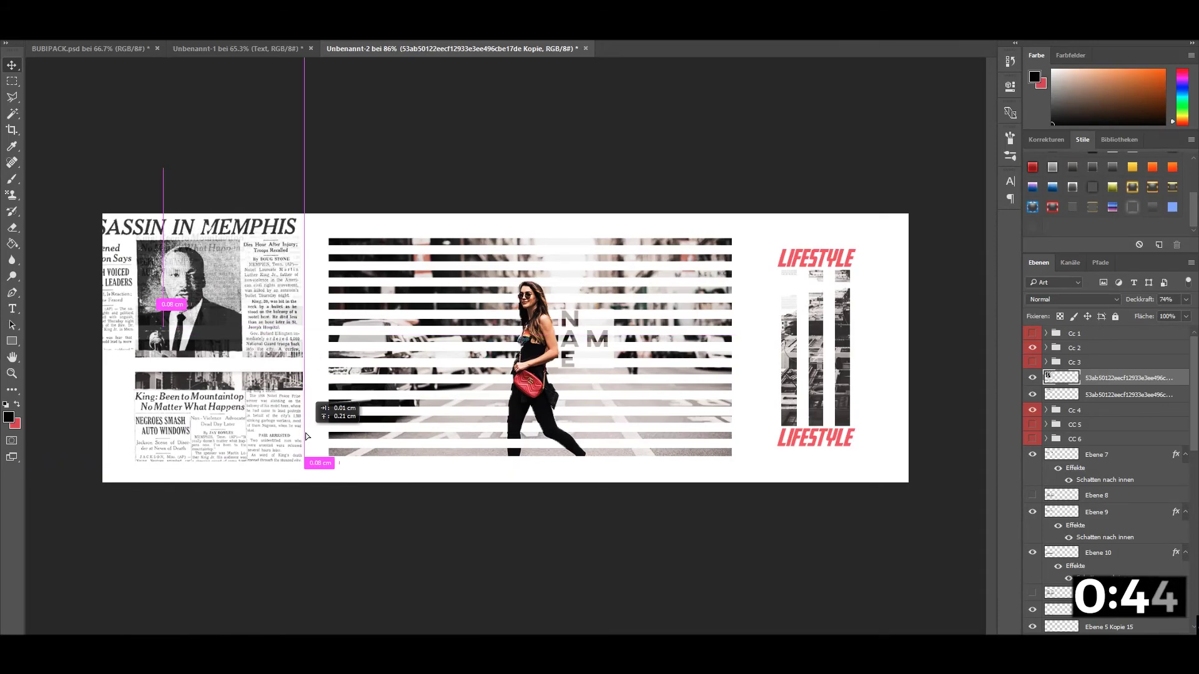
Erase the upper portrait-and-headline block from the lower newspaper clipping copy.
click(11, 231)
drag(200, 337, 207, 224)
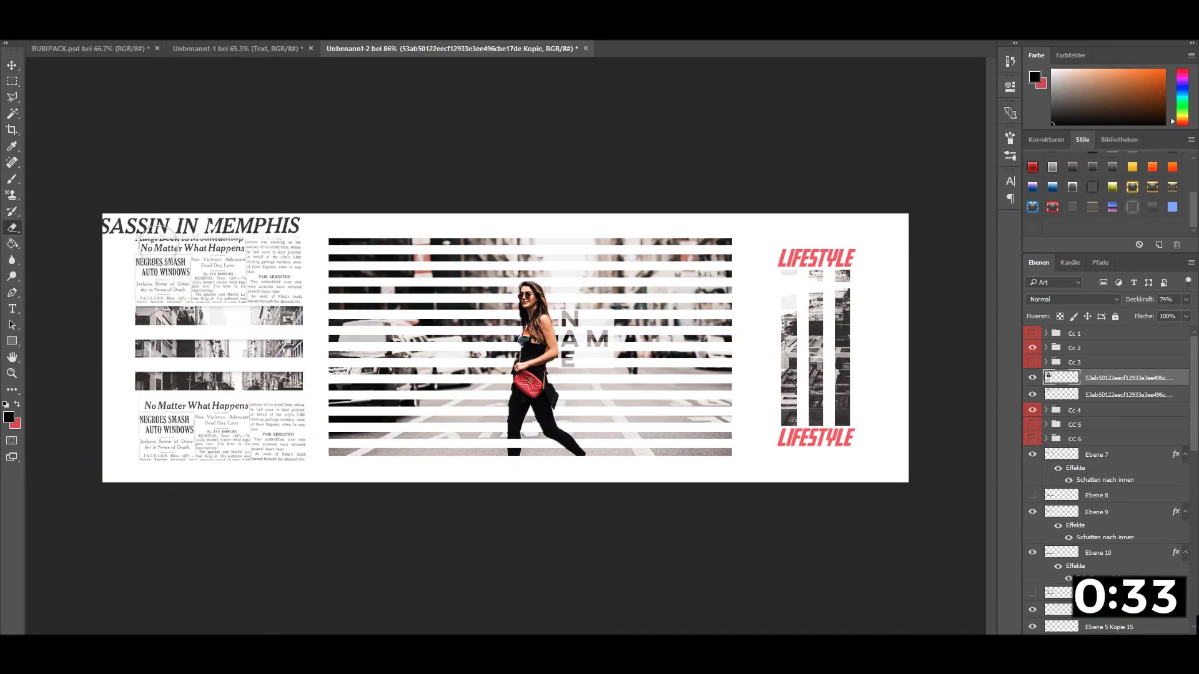
key(v)
scroll(411, 473, up, 2)
scroll(608, 421, down, 2)
scroll(607, 420, down, 2)
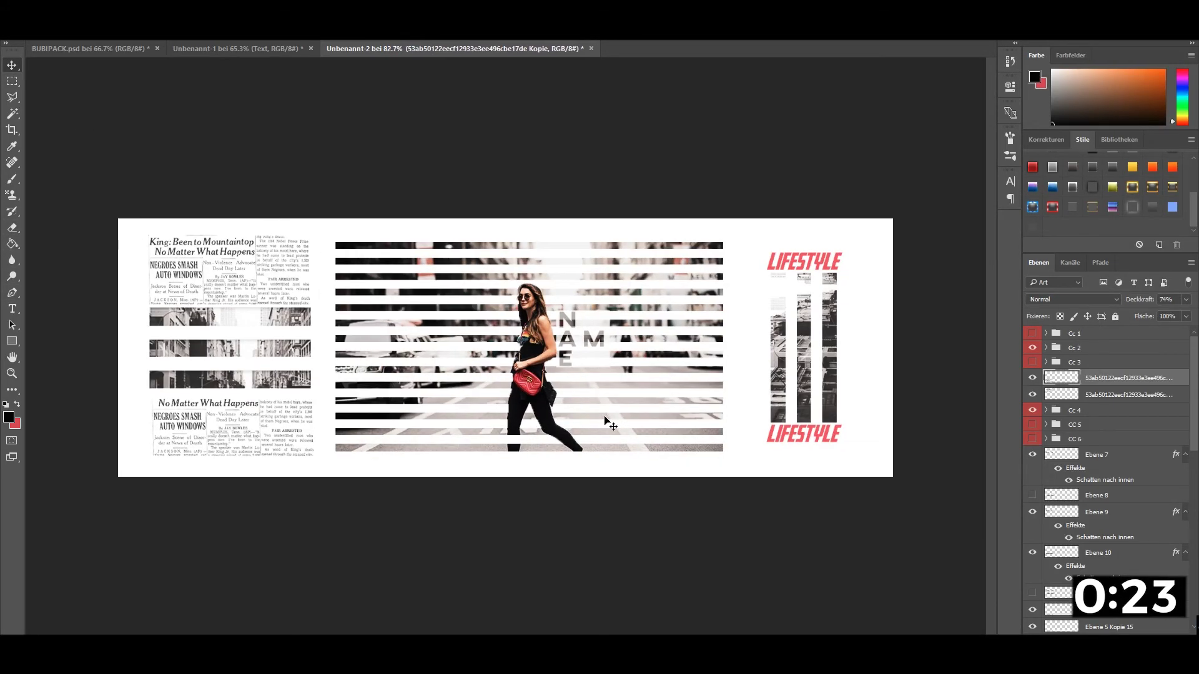
scroll(608, 420, down, 1)
click(1124, 395)
scroll(305, 450, down, 1)
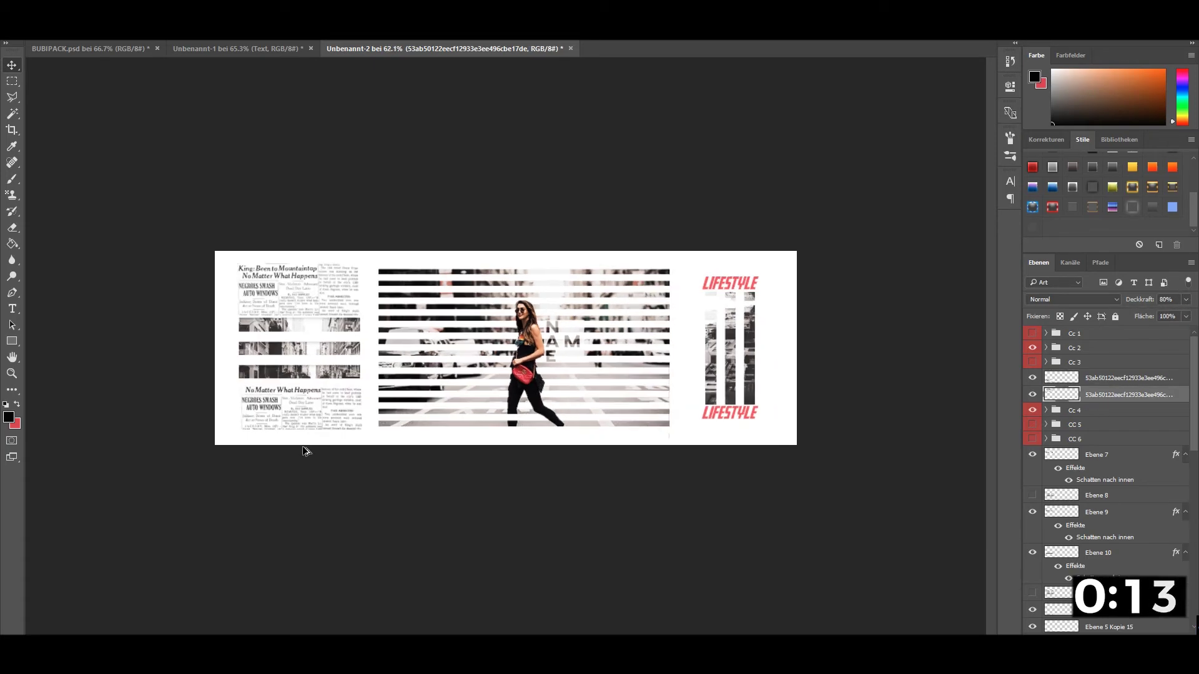
scroll(306, 487, up, 2)
scroll(306, 512, down, 1)
scroll(440, 413, up, 1)
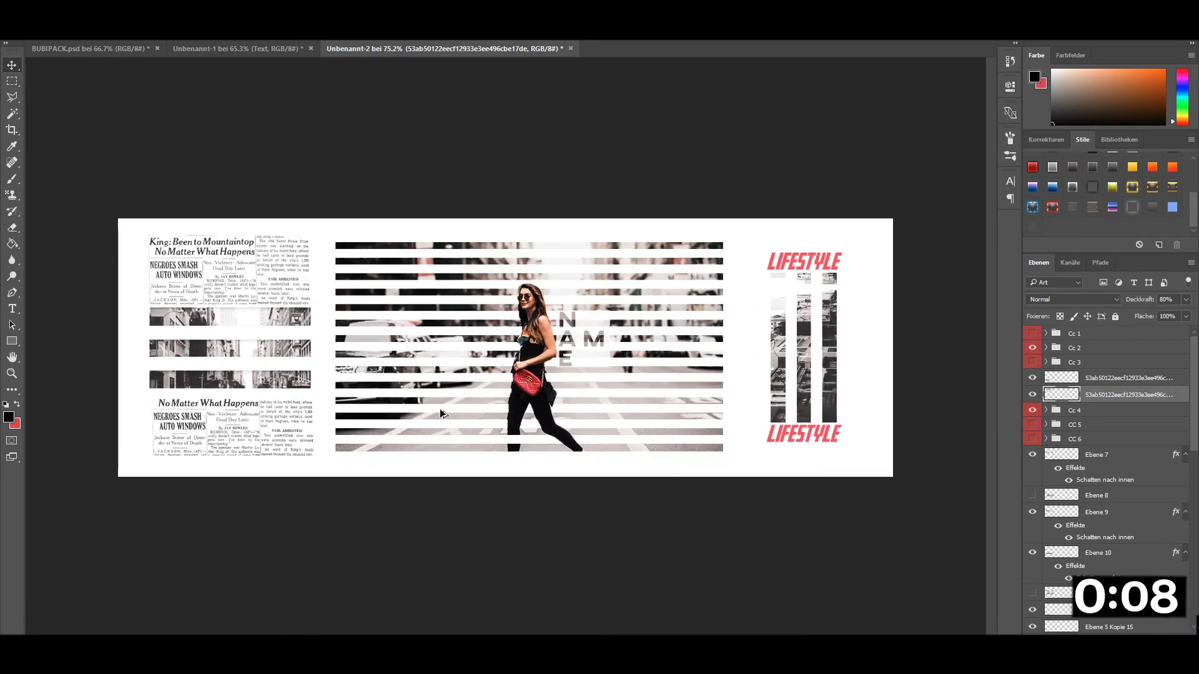
scroll(440, 413, up, 1)
scroll(441, 413, down, 2)
scroll(440, 413, up, 1)
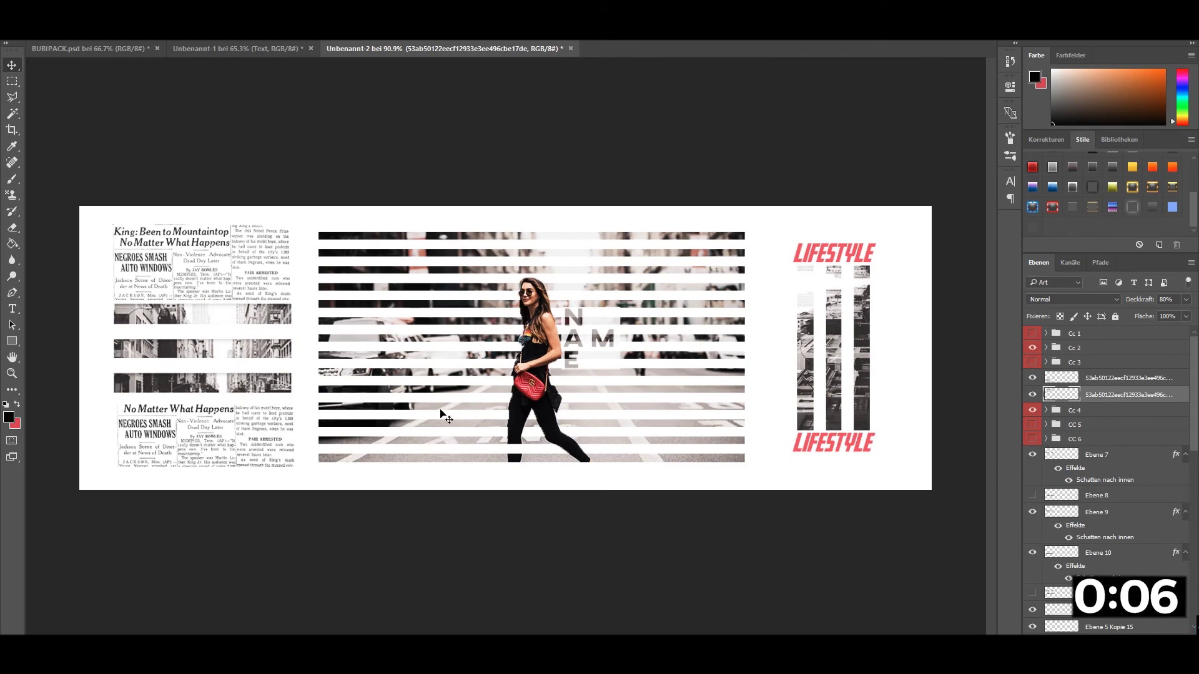
scroll(440, 413, up, 1)
scroll(440, 413, down, 1)
scroll(440, 413, down, 1)
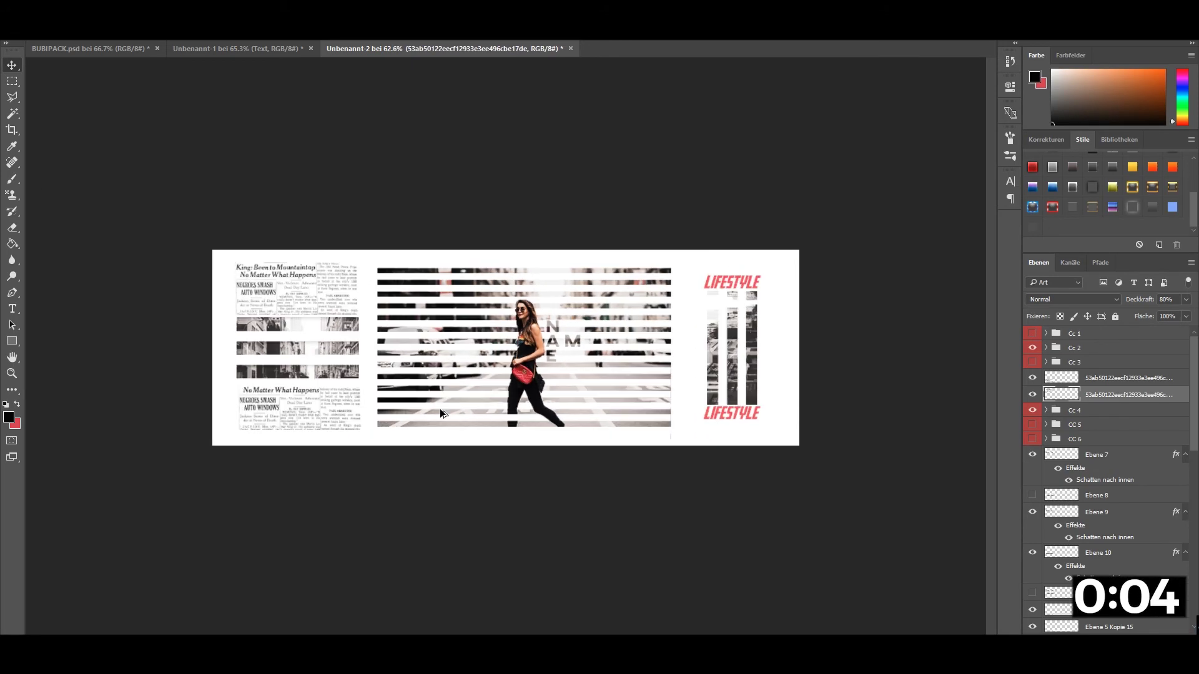
scroll(440, 413, down, 1)
scroll(440, 413, up, 1)
scroll(440, 413, up, 1)
scroll(440, 413, down, 1)
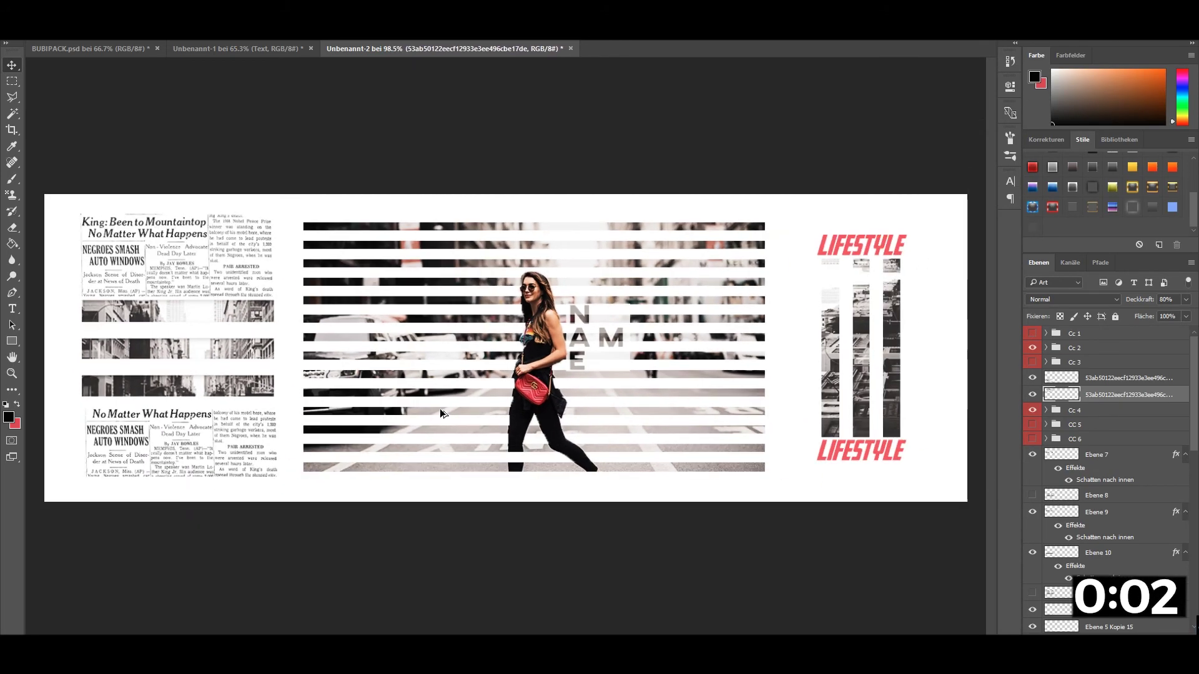
scroll(440, 413, down, 1)
scroll(440, 414, down, 1)
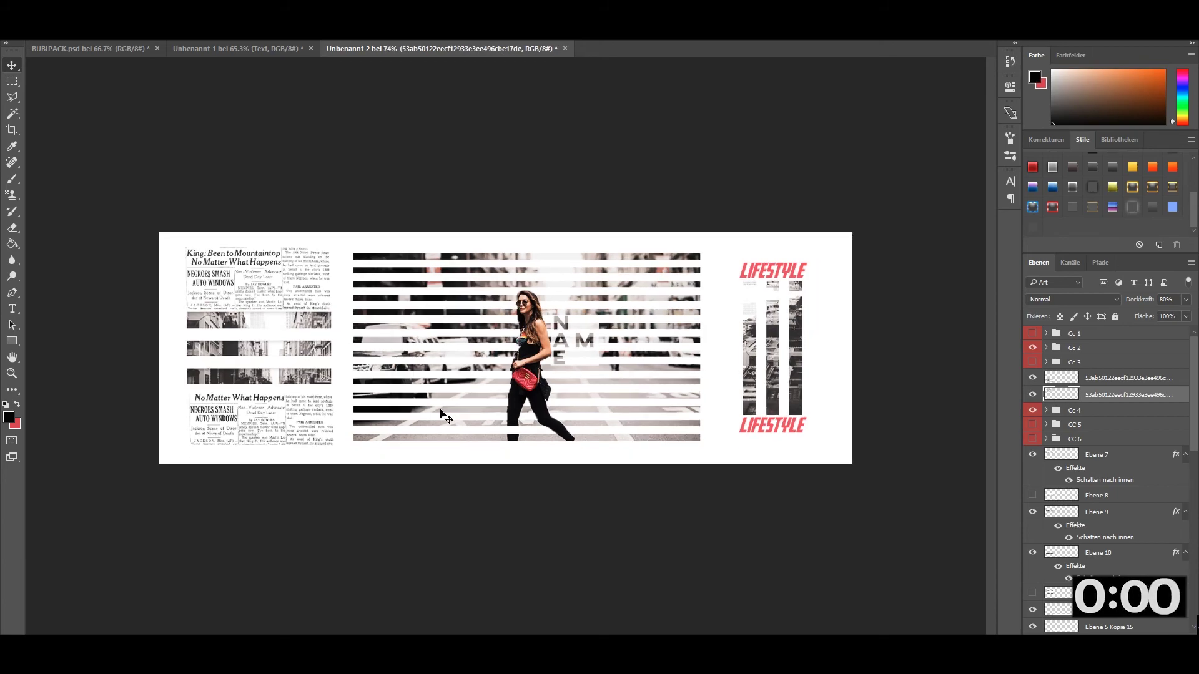